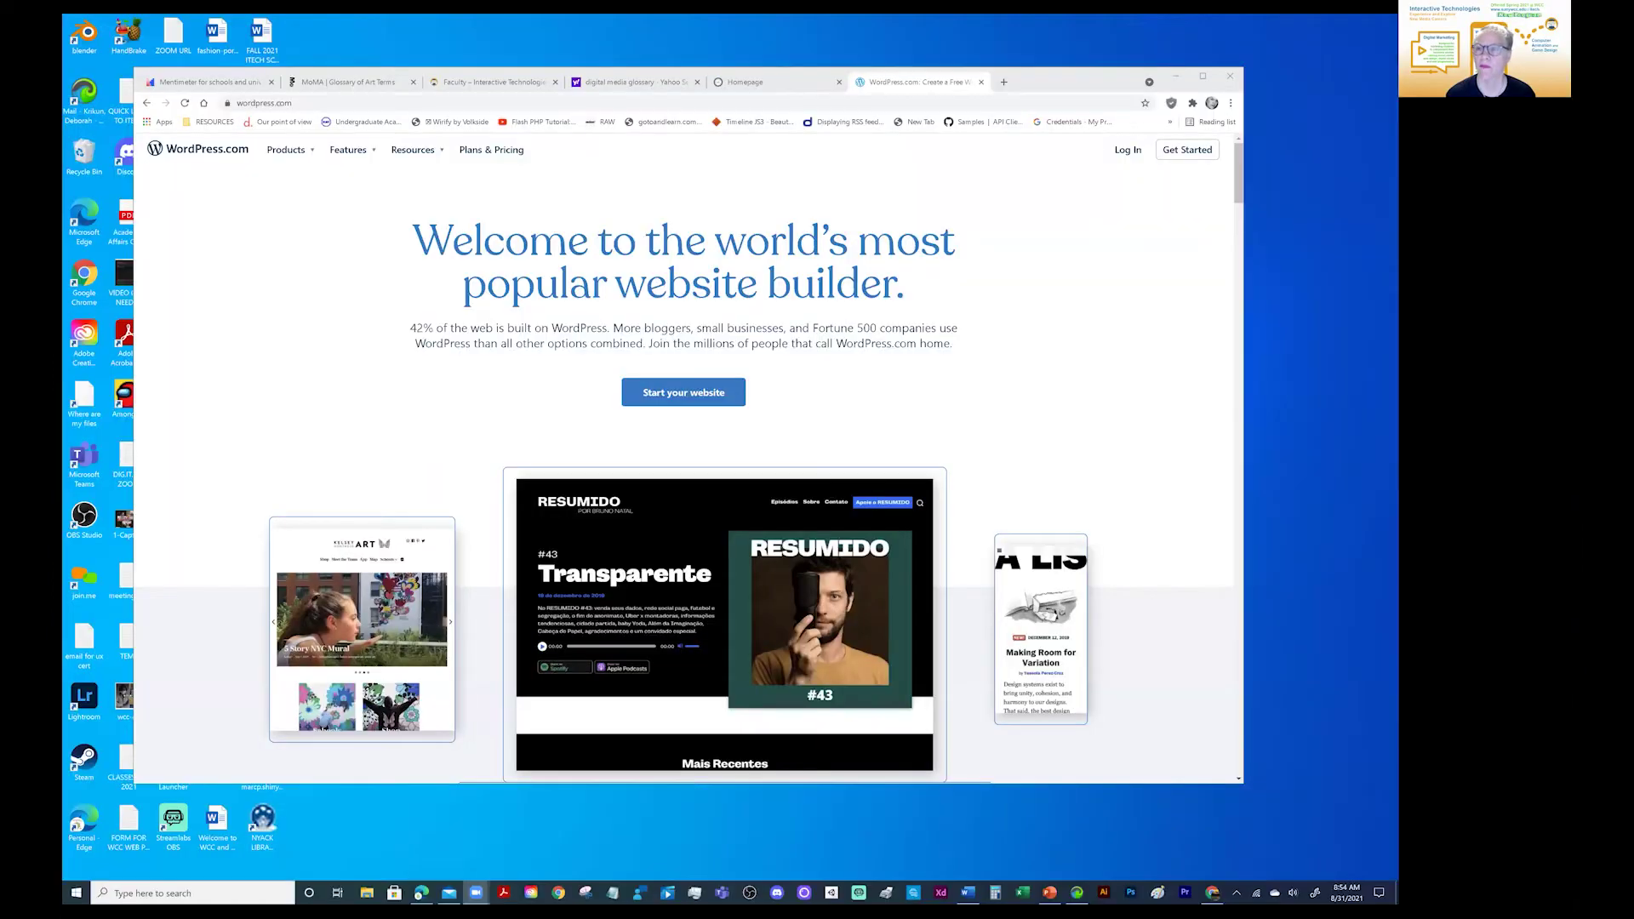
Step: Sign up with the club's Gmail address and username nmgpeekskill, creating the WordPress.com account
{"action": "left_click", "coordinate": [1071, 159]}
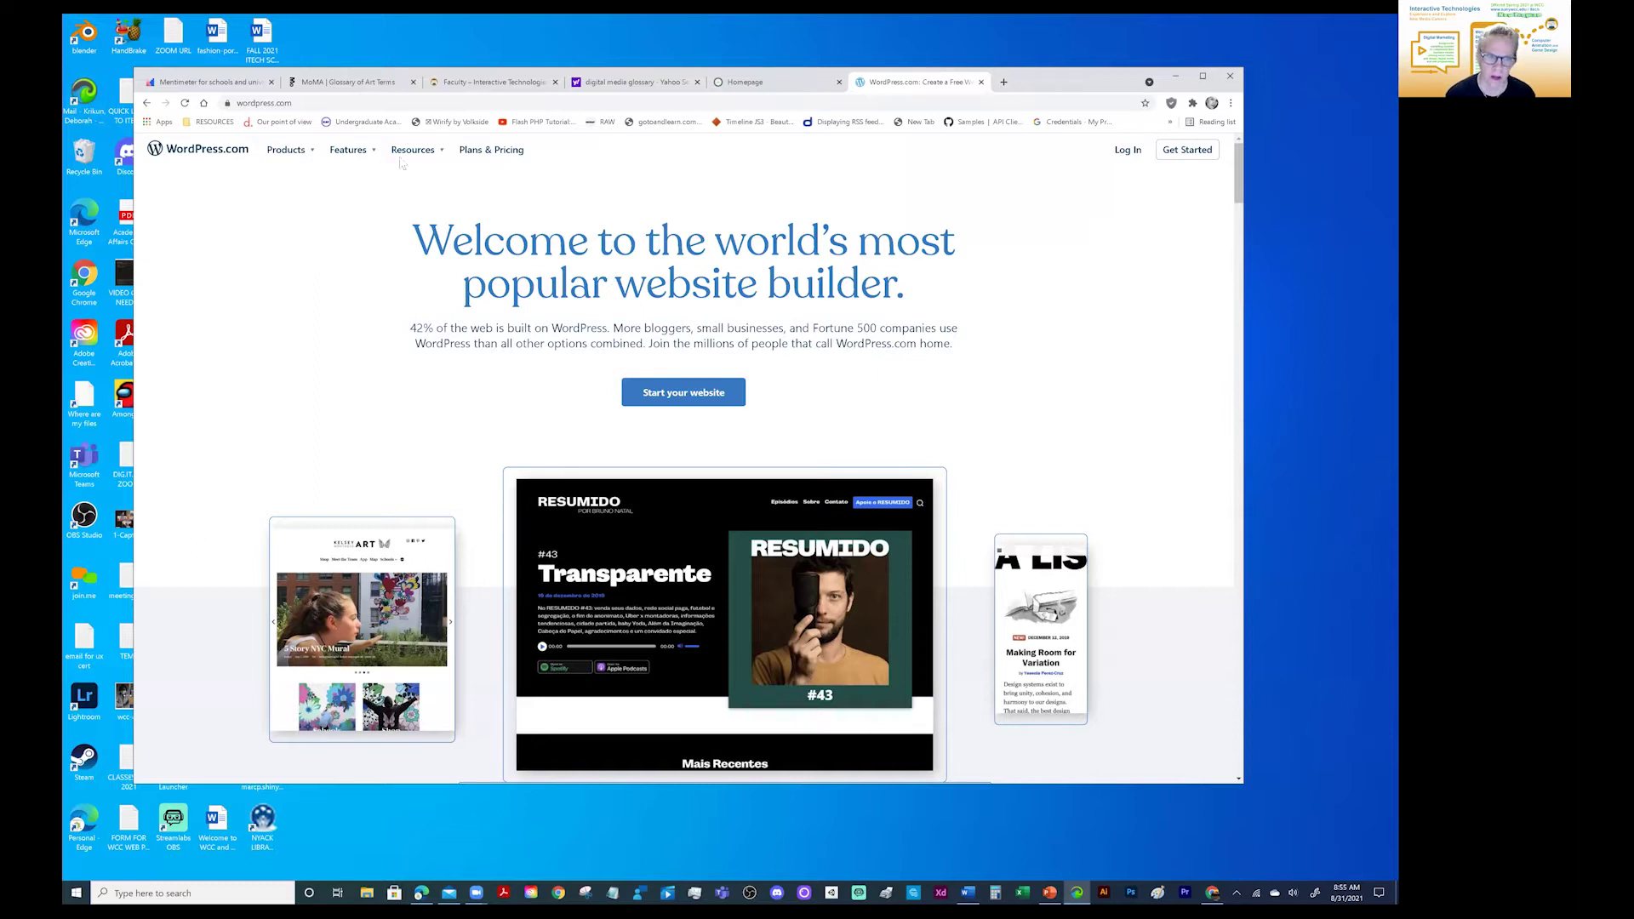
{"action": "left_click", "coordinate": [252, 103]}
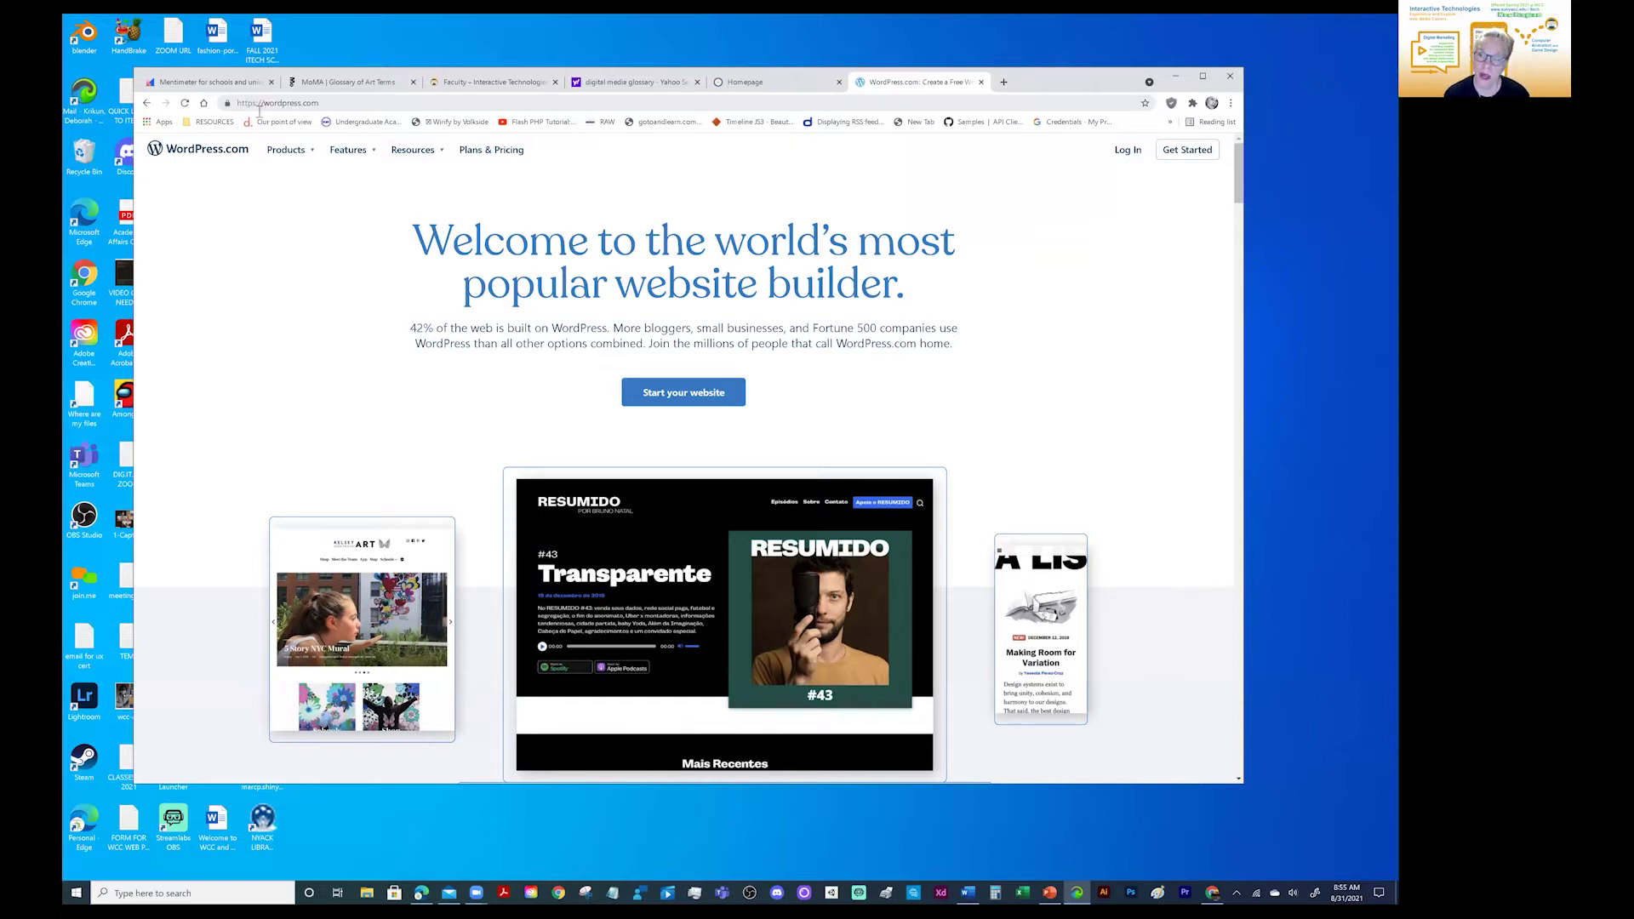
{"action": "left_click", "coordinate": [594, 238]}
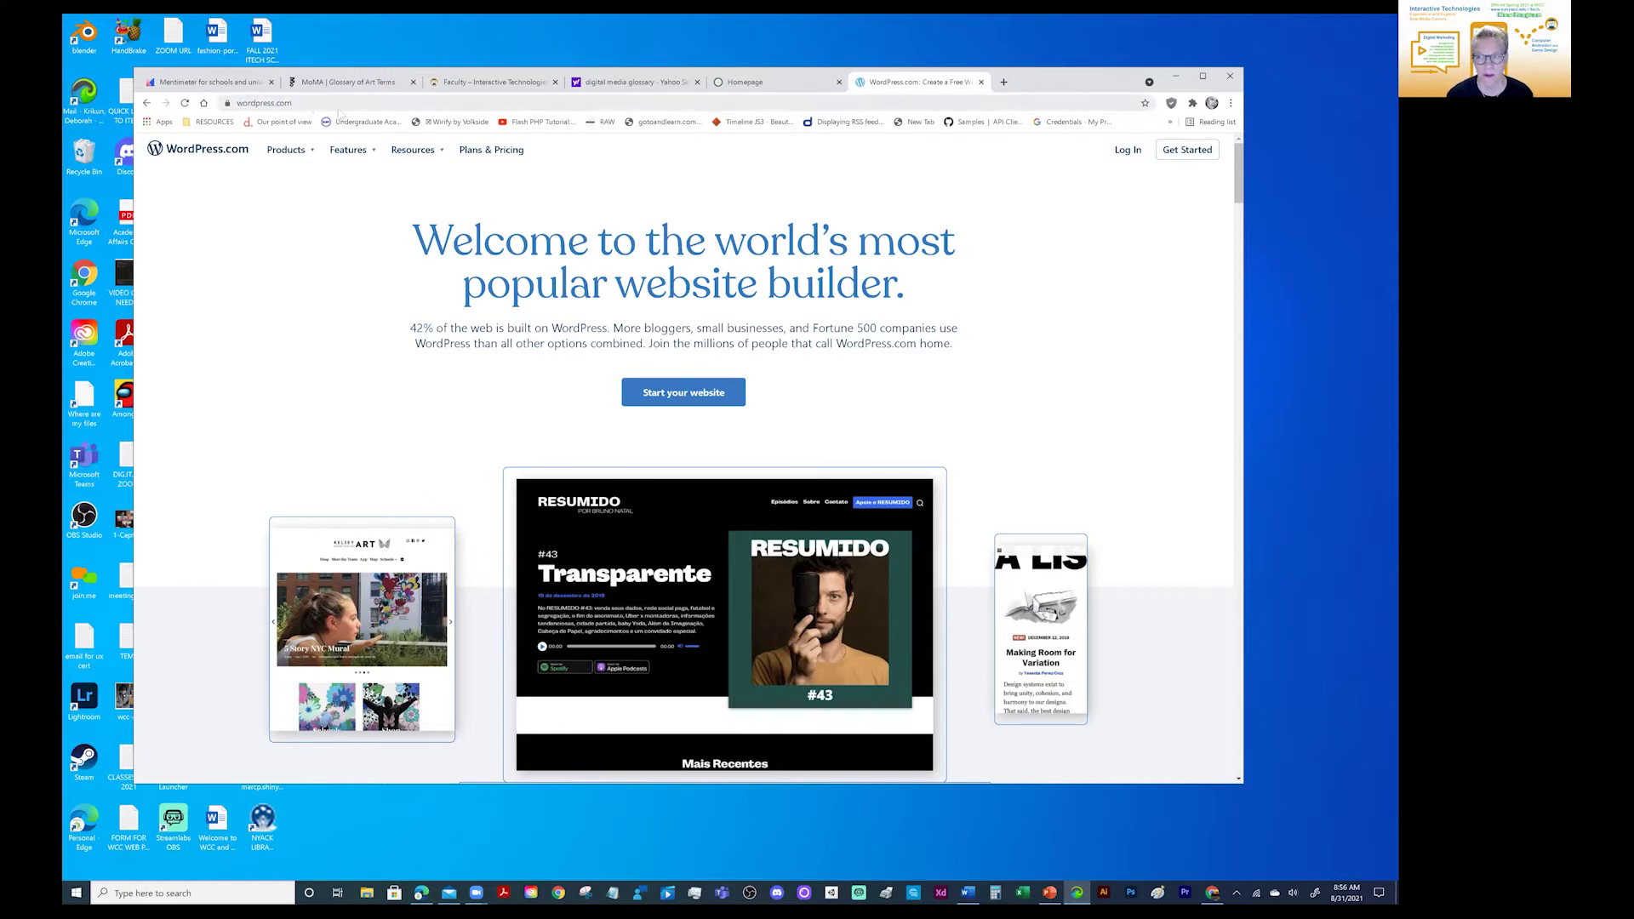
{"action": "left_click", "coordinate": [303, 103]}
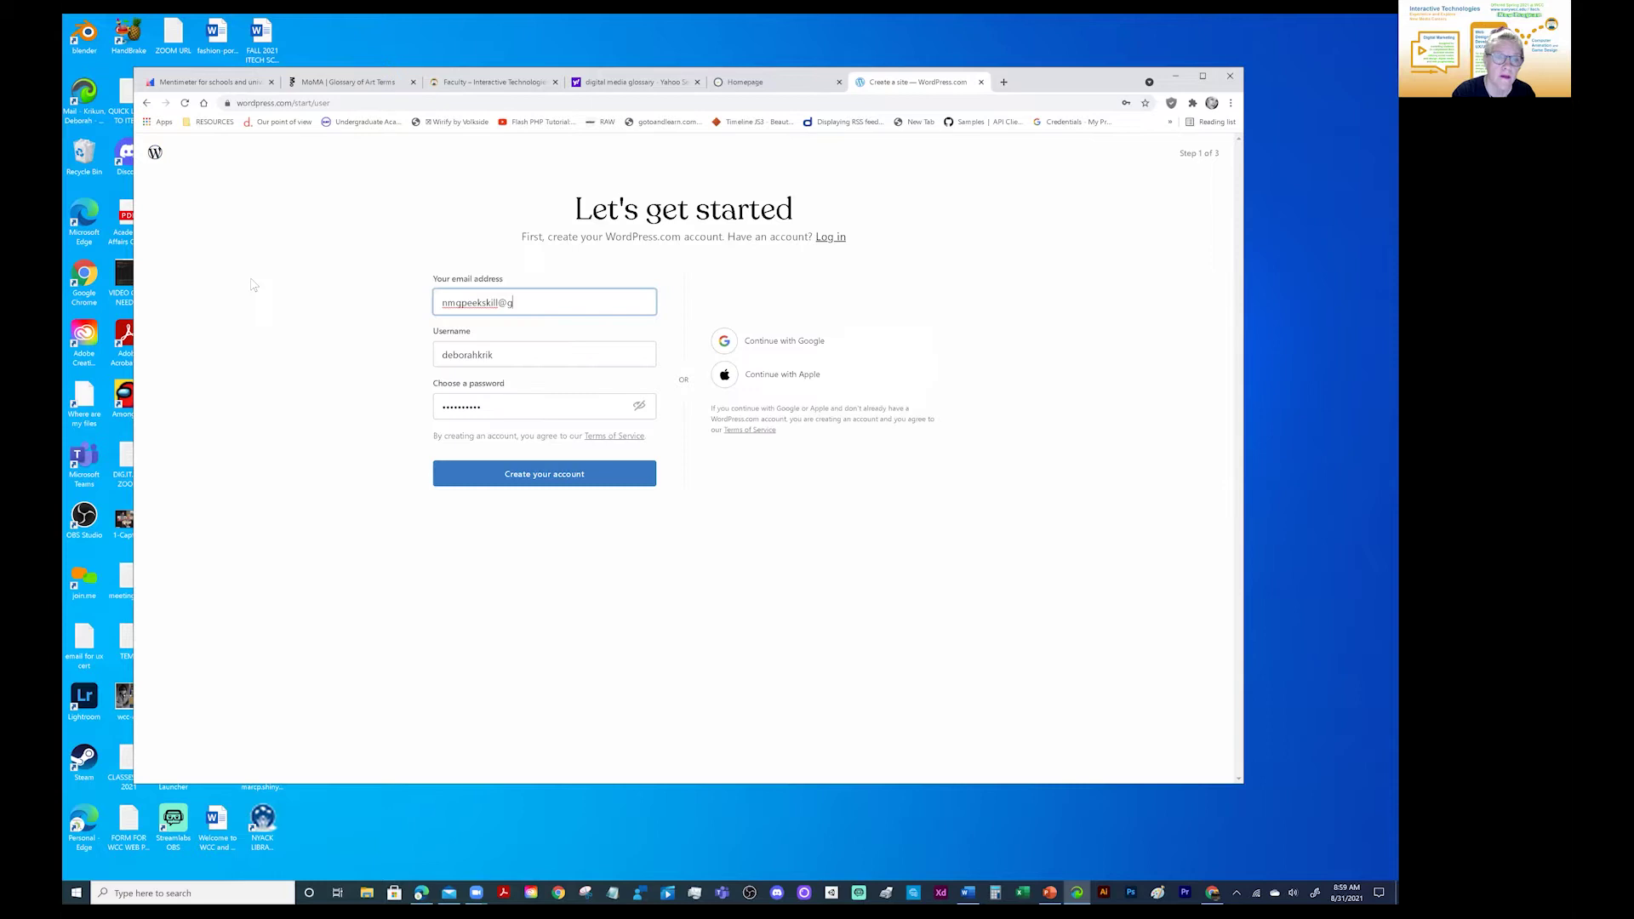
{"action": "type", "text": "gmail.com"}
{"action": "double_click", "coordinate": [521, 354]}
{"action": "type", "text": "nmgpeek"}
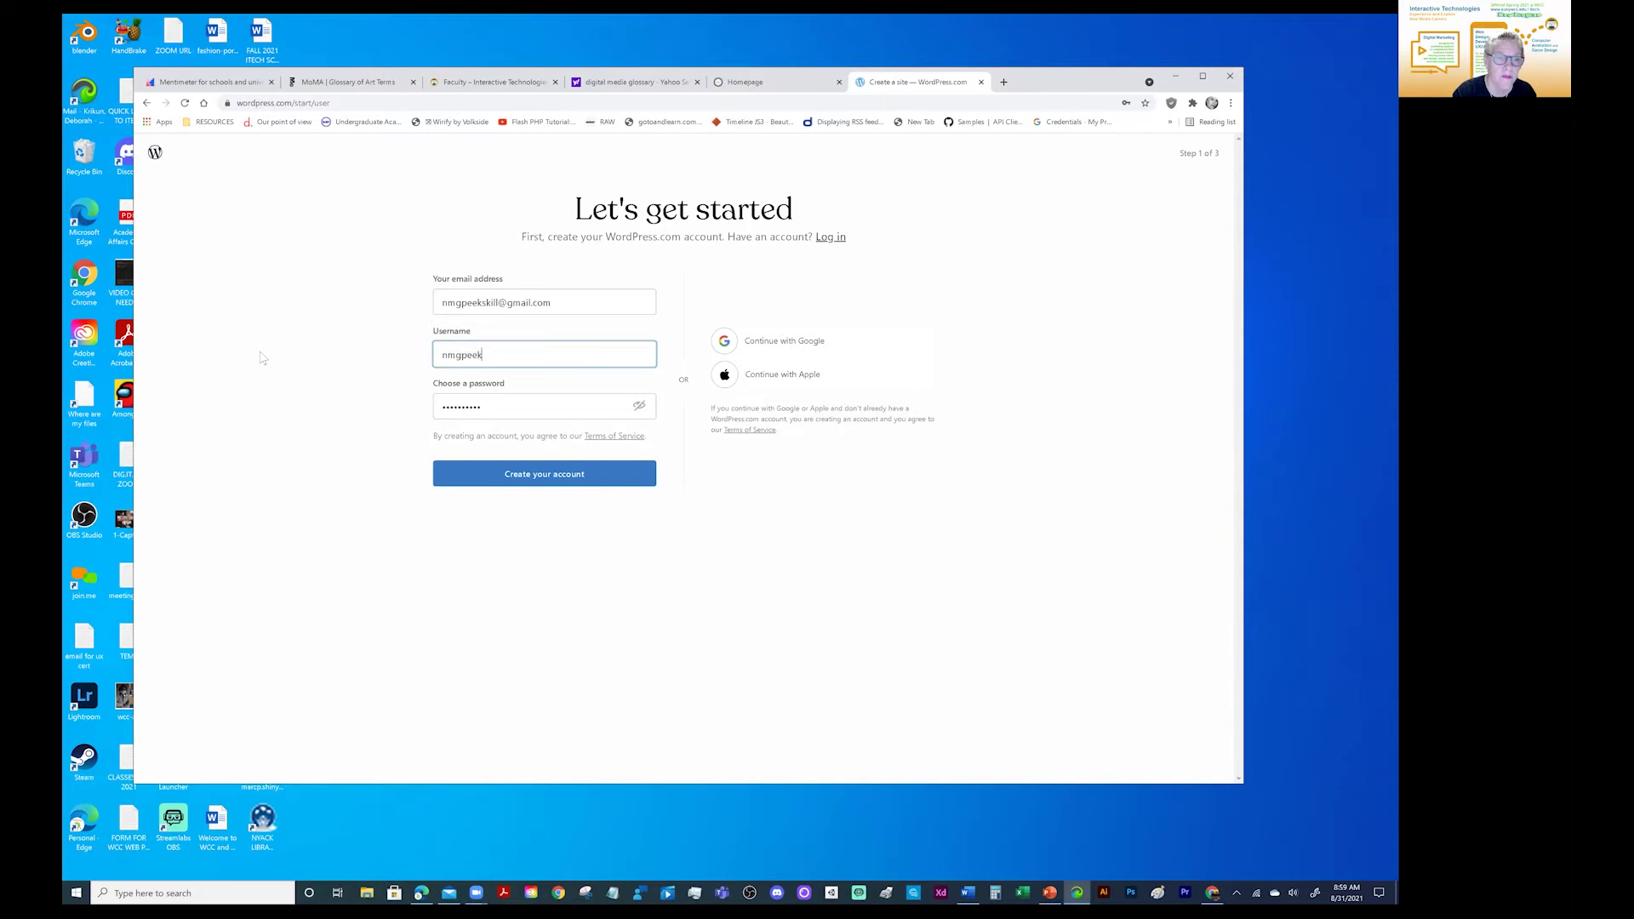
{"action": "type", "text": "skill"}
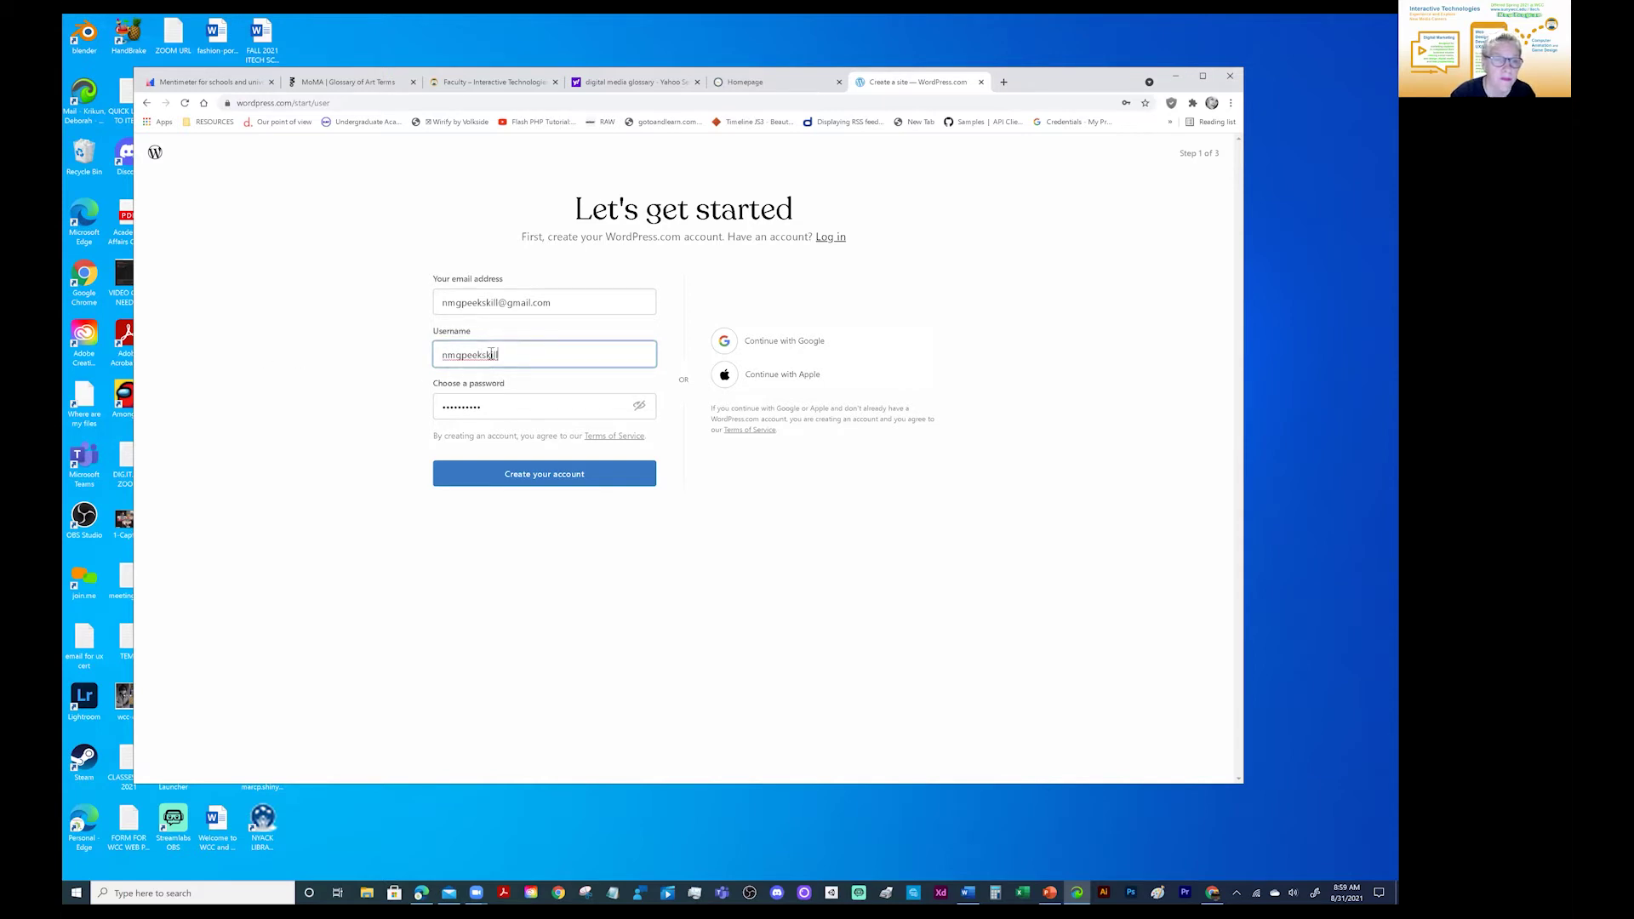
{"action": "left_click", "coordinate": [545, 474]}
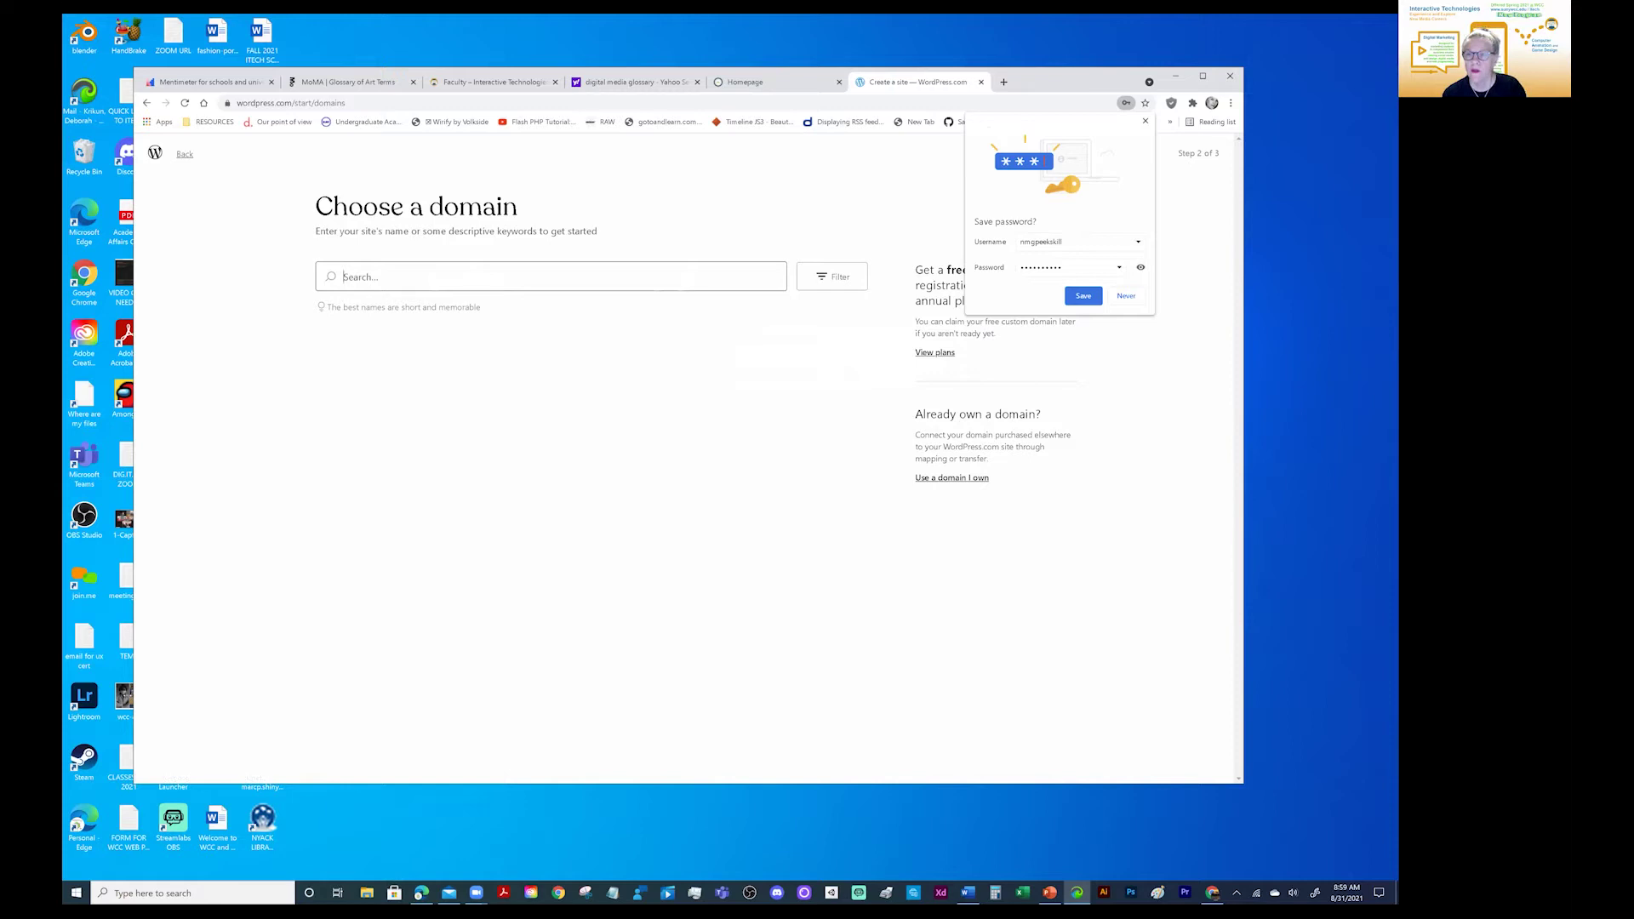
Step: Dismiss the save-password prompt, search nmgpeekskill, and take the free nmgpeekskill.wordpress.com address
{"action": "left_click", "coordinate": [1078, 296]}
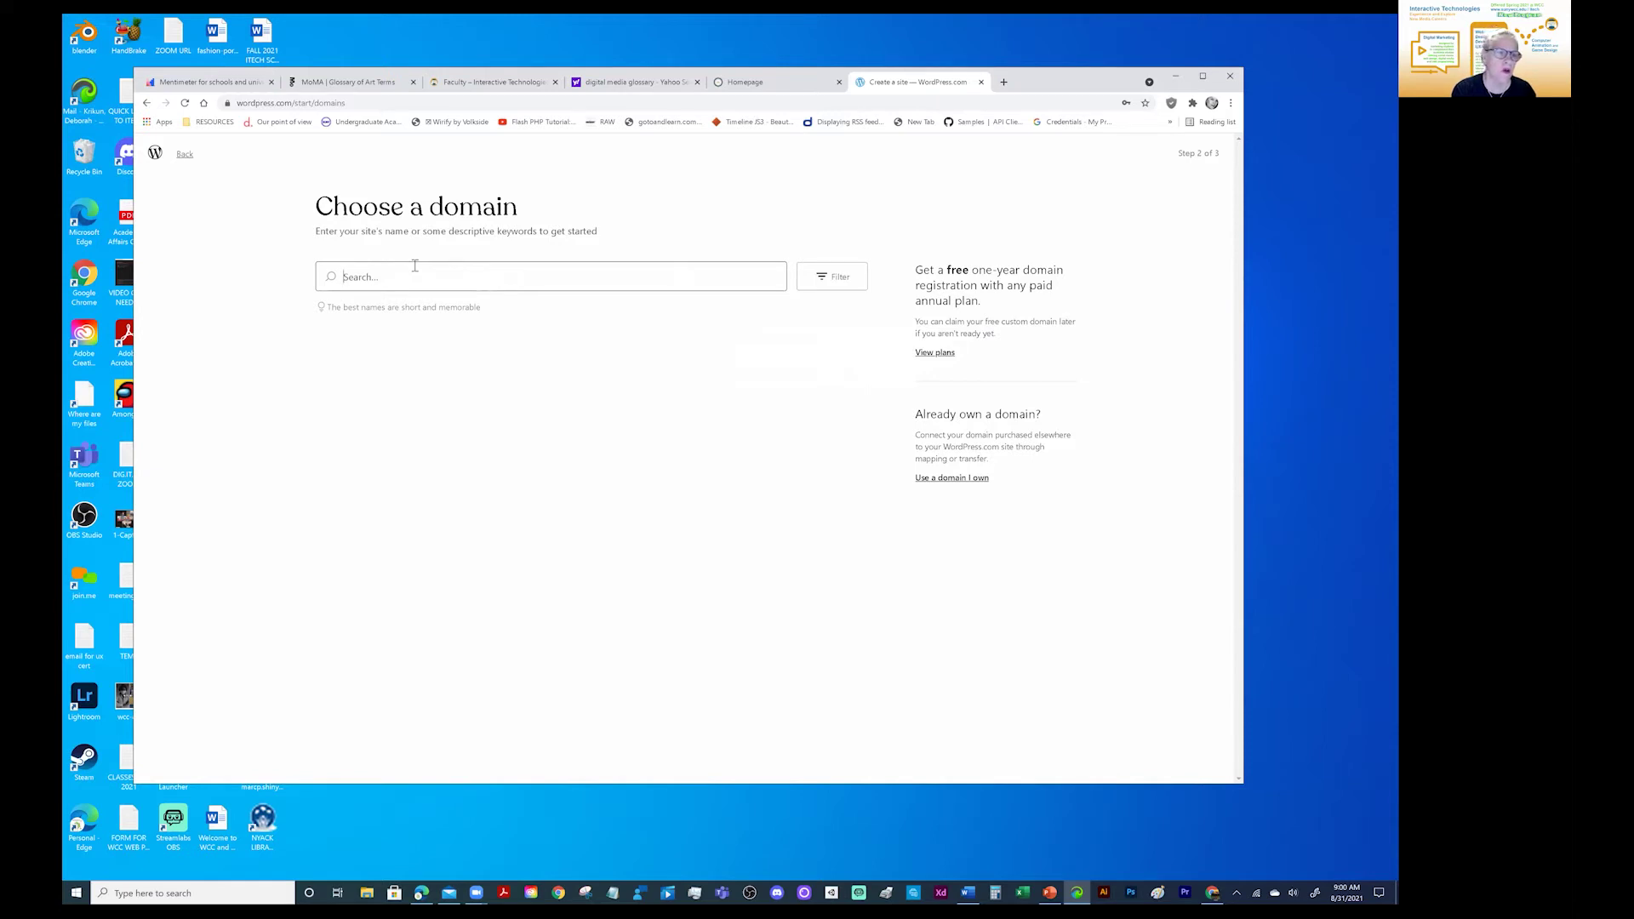
{"action": "type", "text": "nmg"}
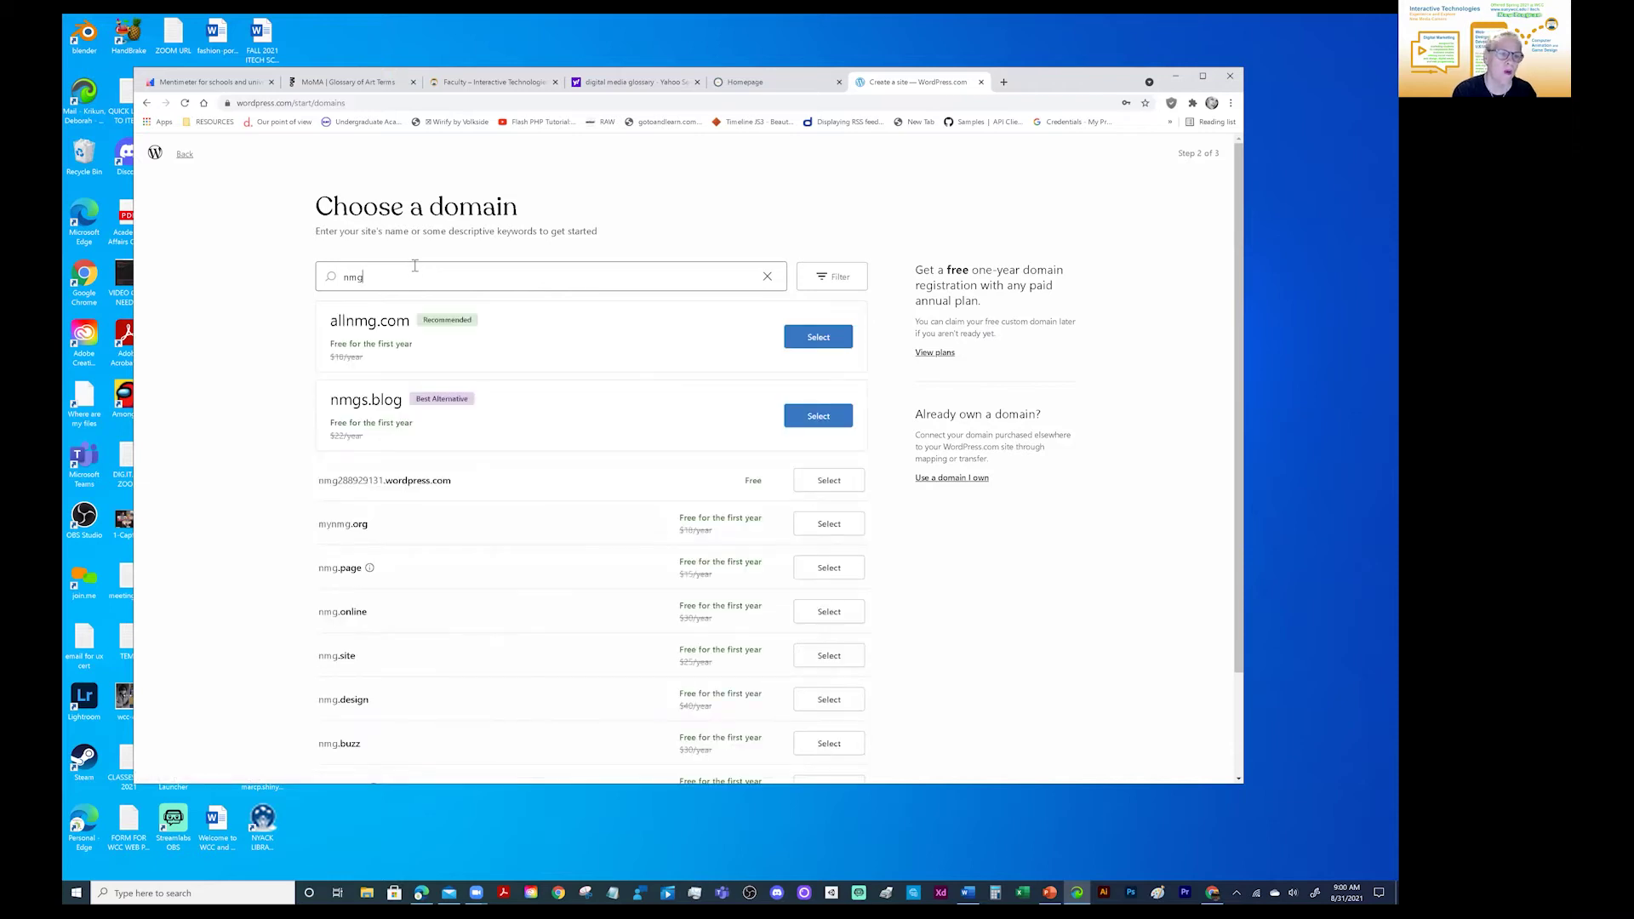
{"action": "type", "text": "peekskill"}
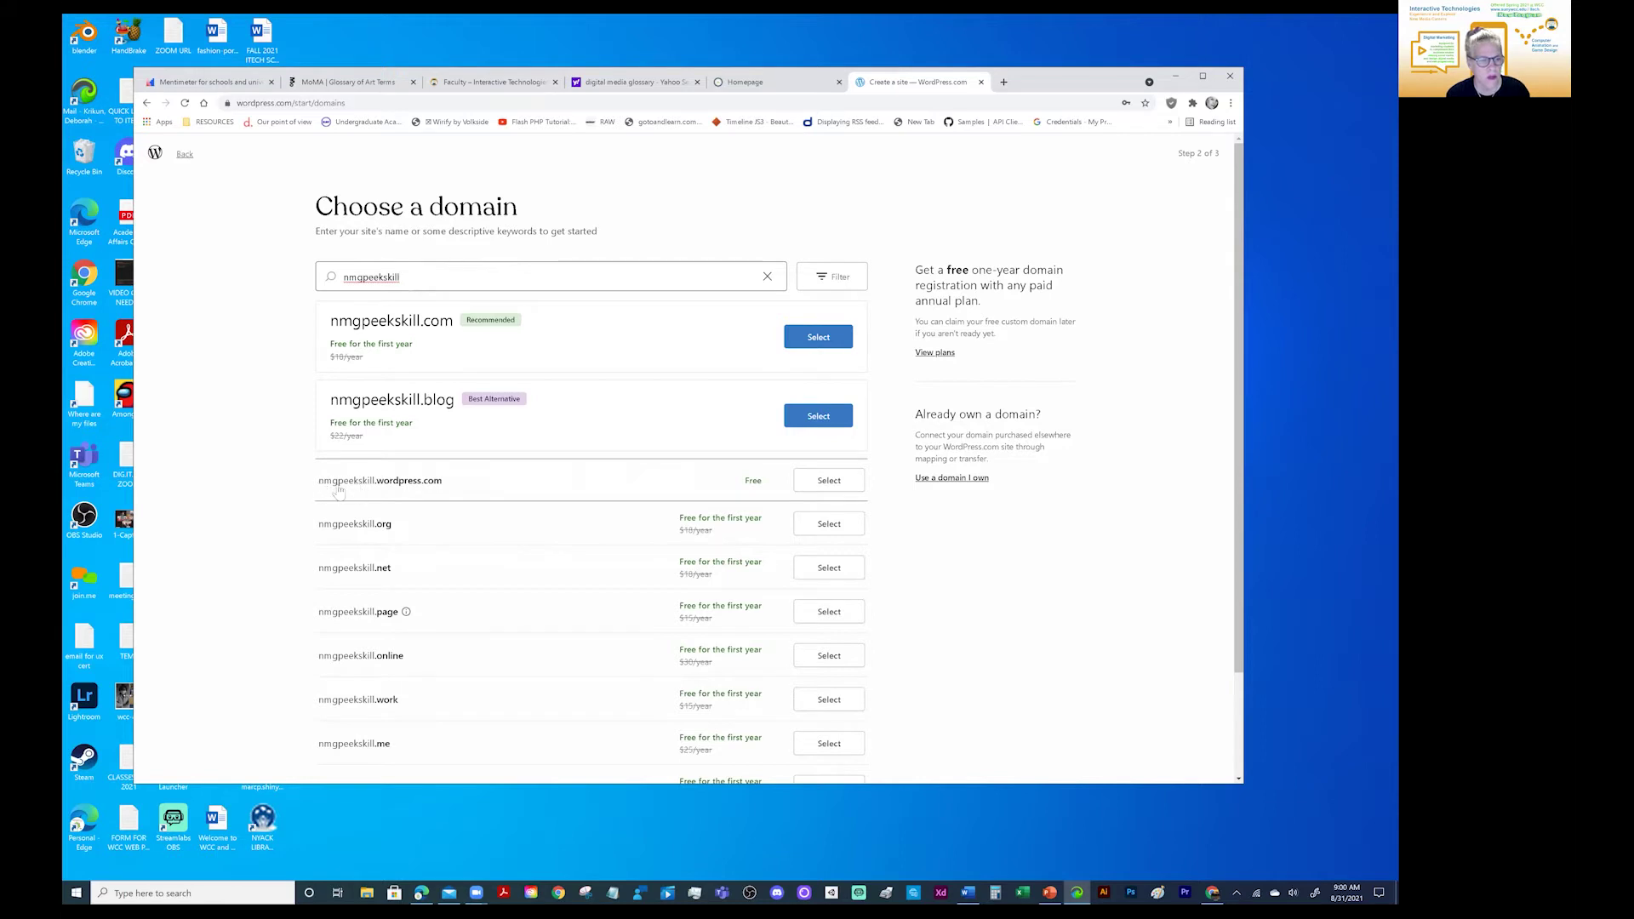
{"action": "left_click", "coordinate": [829, 482]}
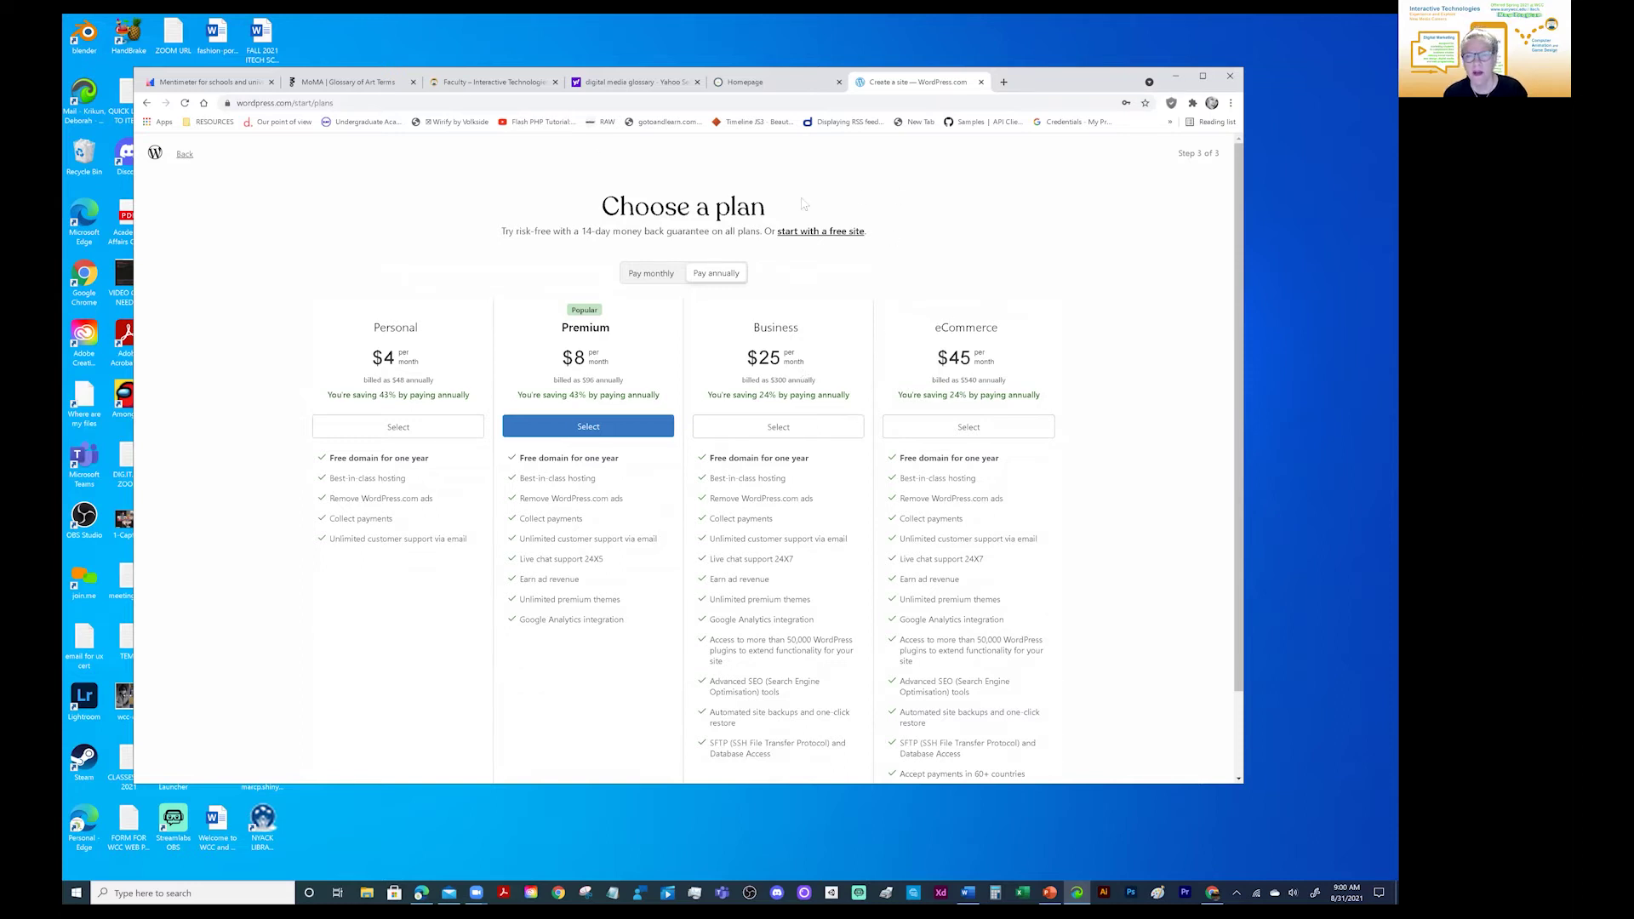
Step: Skip paid plans and start with a free site, landing on My Home
{"action": "left_click", "coordinate": [837, 234]}
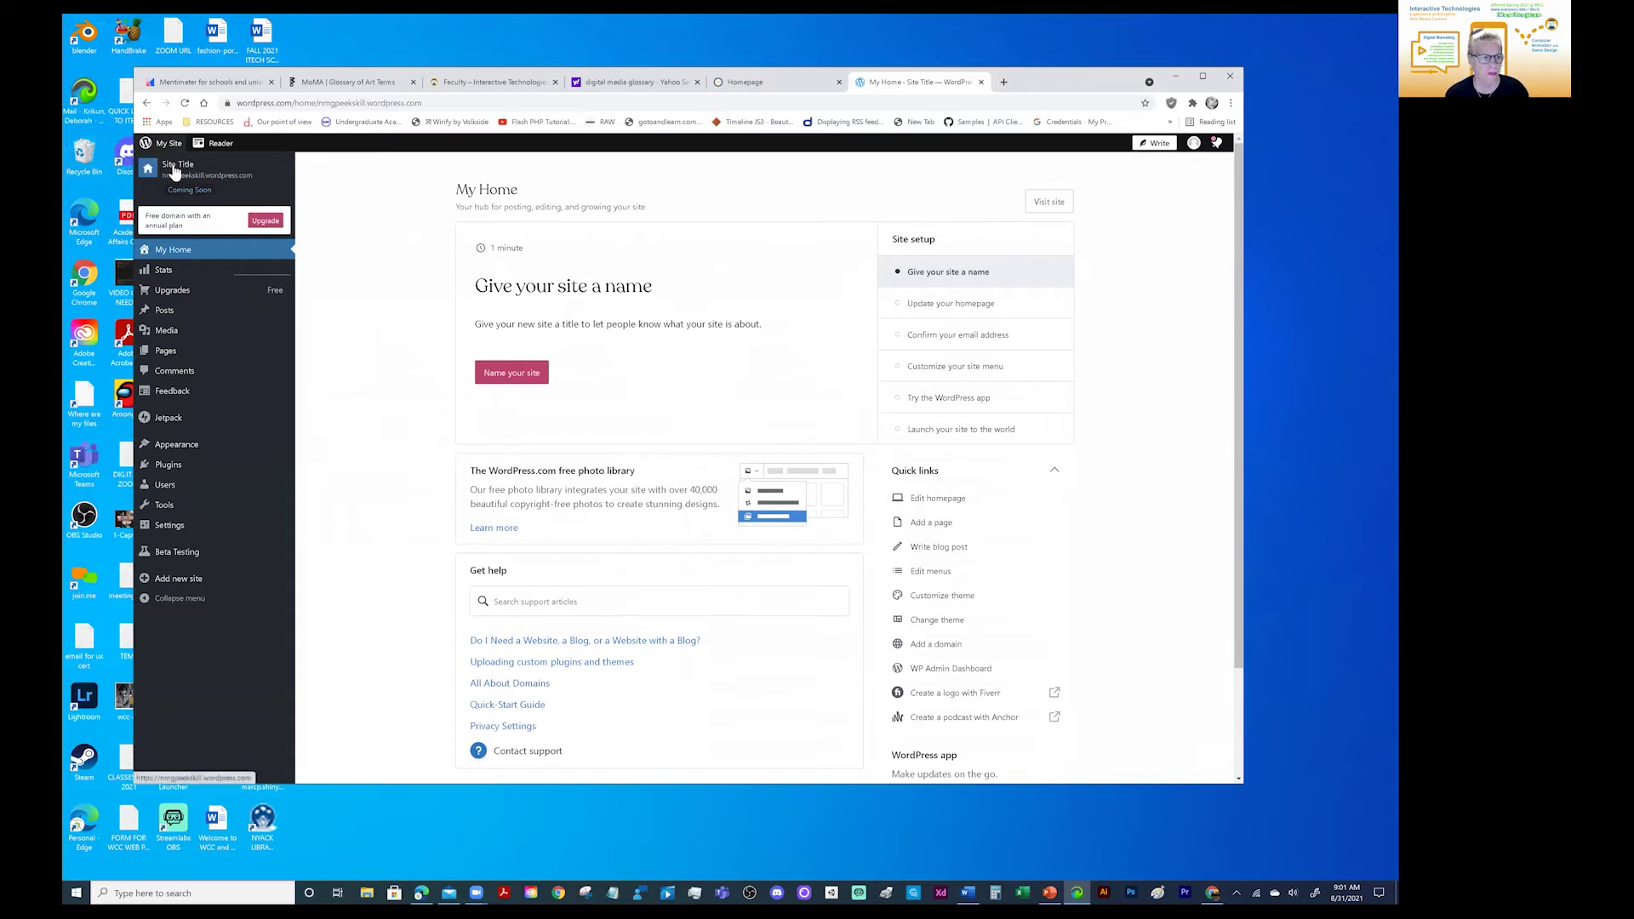
Step: Go to the Pages list (Home, Blog) and start adding a new page
{"action": "mouse_move", "coordinate": [172, 357]}
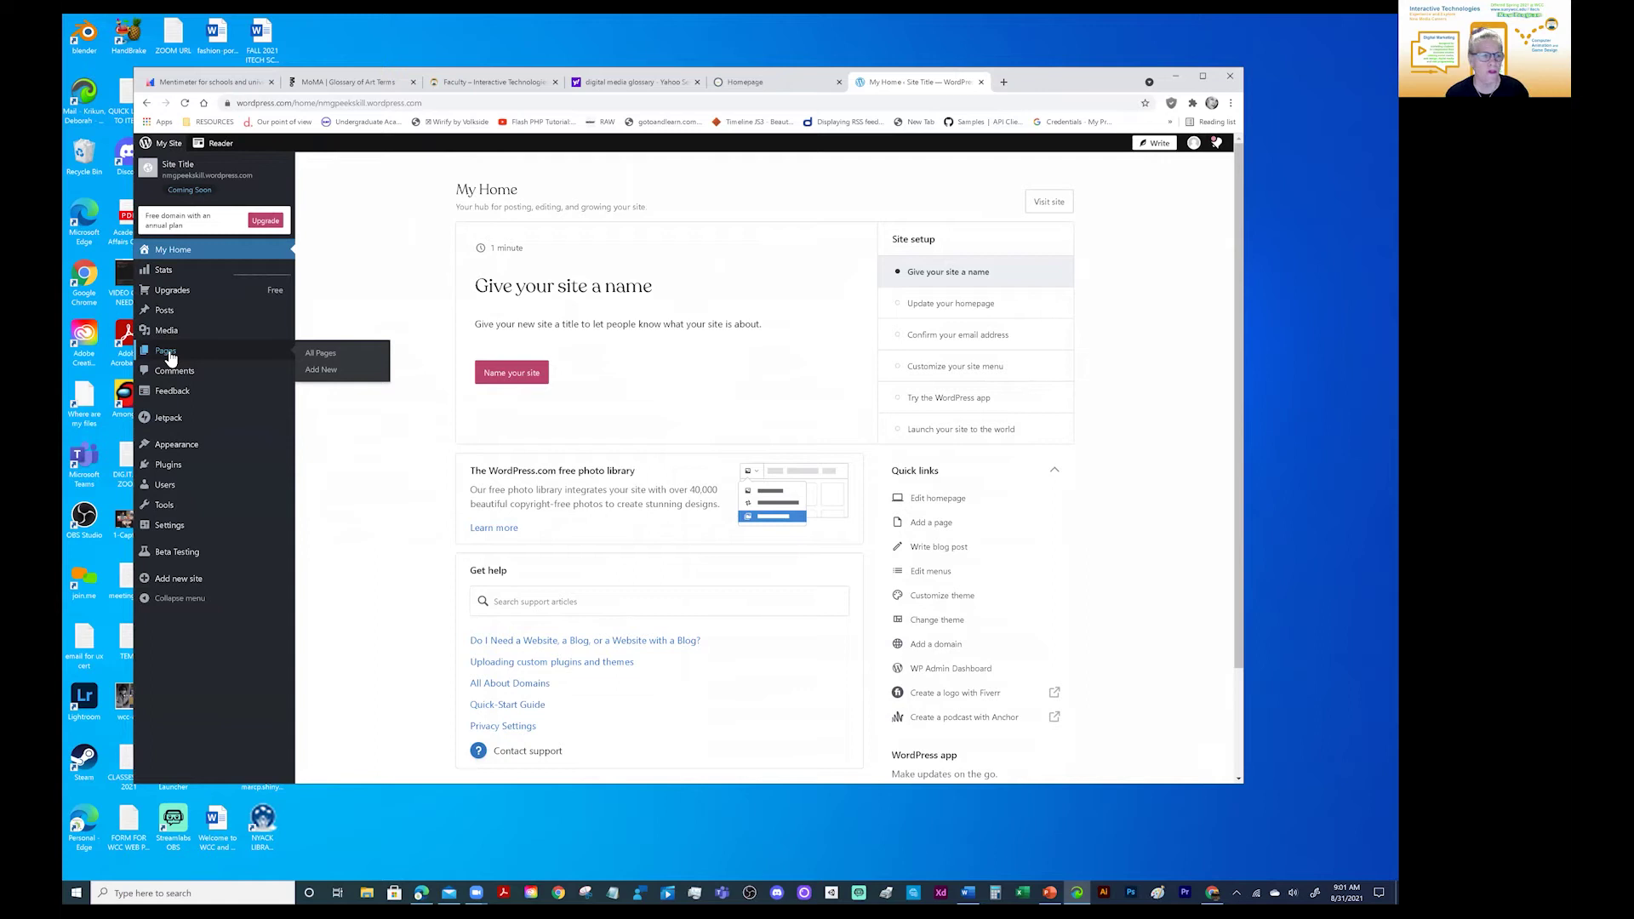
{"action": "left_click", "coordinate": [170, 356]}
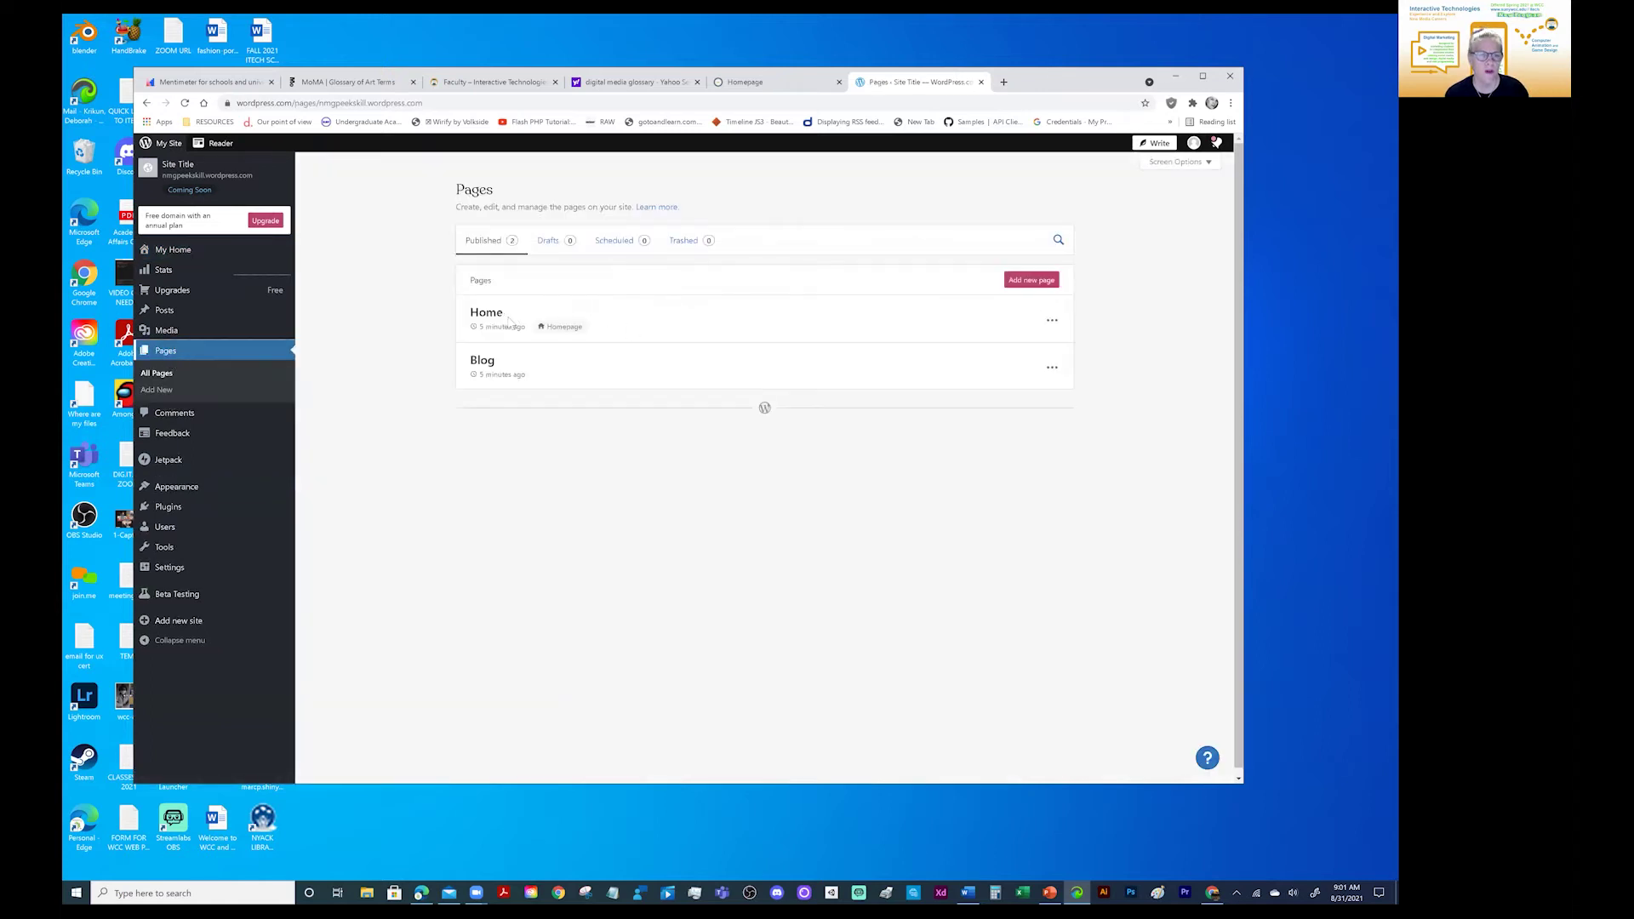
{"action": "left_click", "coordinate": [1031, 281]}
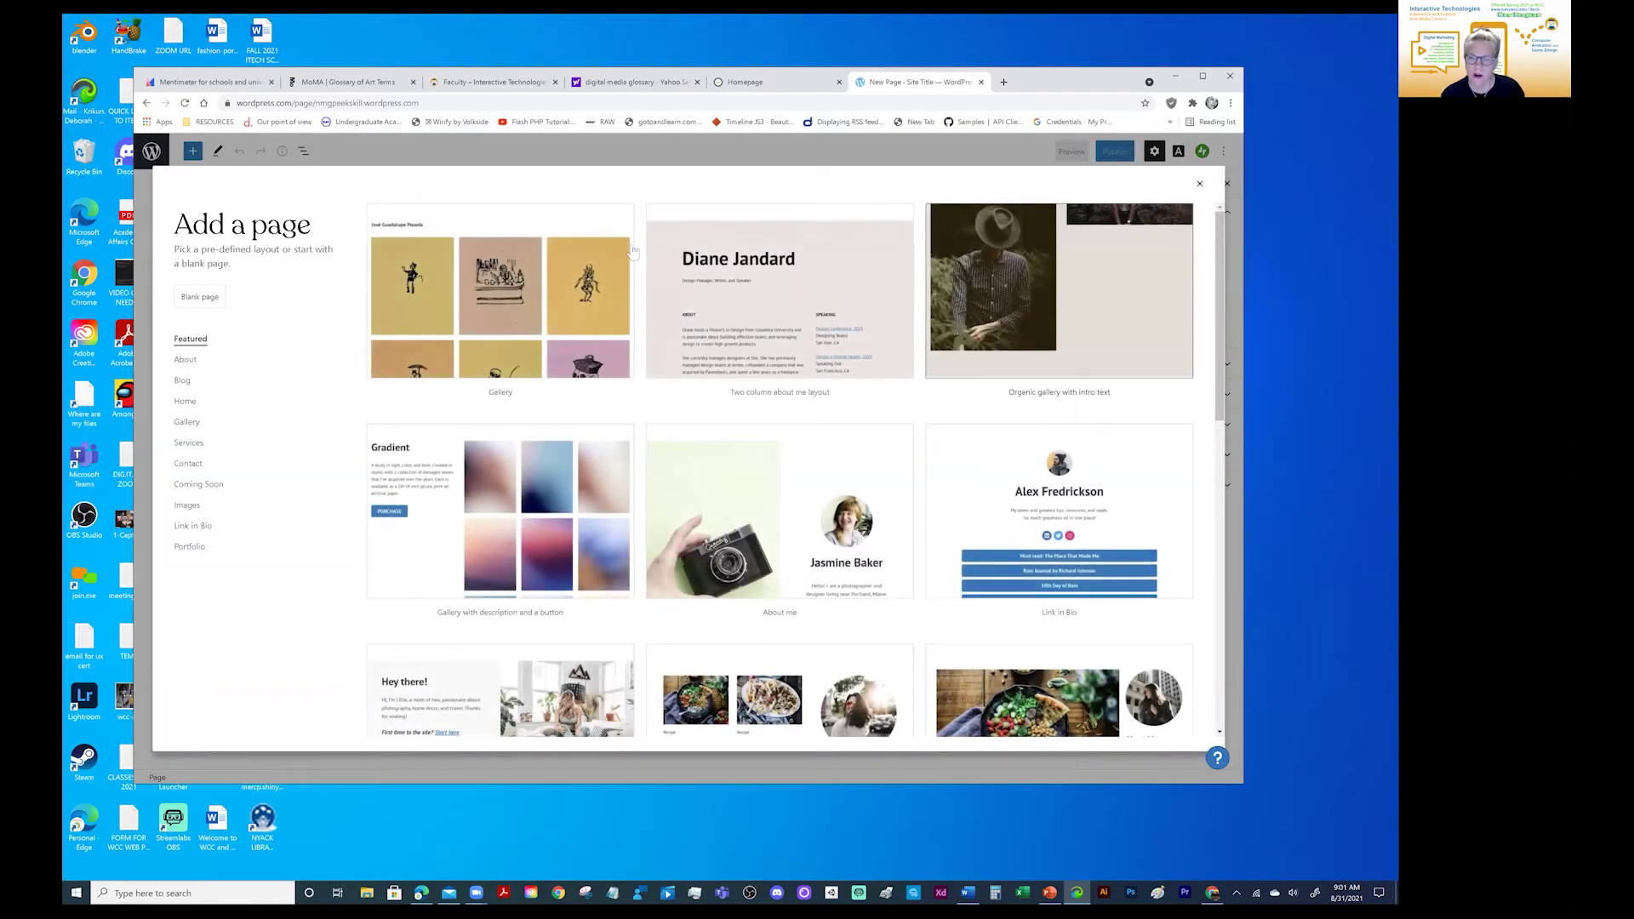
Step: Choose Blank page from the layout picker to open an empty editor
{"action": "scroll", "coordinate": [915, 439], "scroll_direction": "down", "scroll_amount": 4}
{"action": "scroll", "coordinate": [916, 436], "scroll_direction": "up", "scroll_amount": 4}
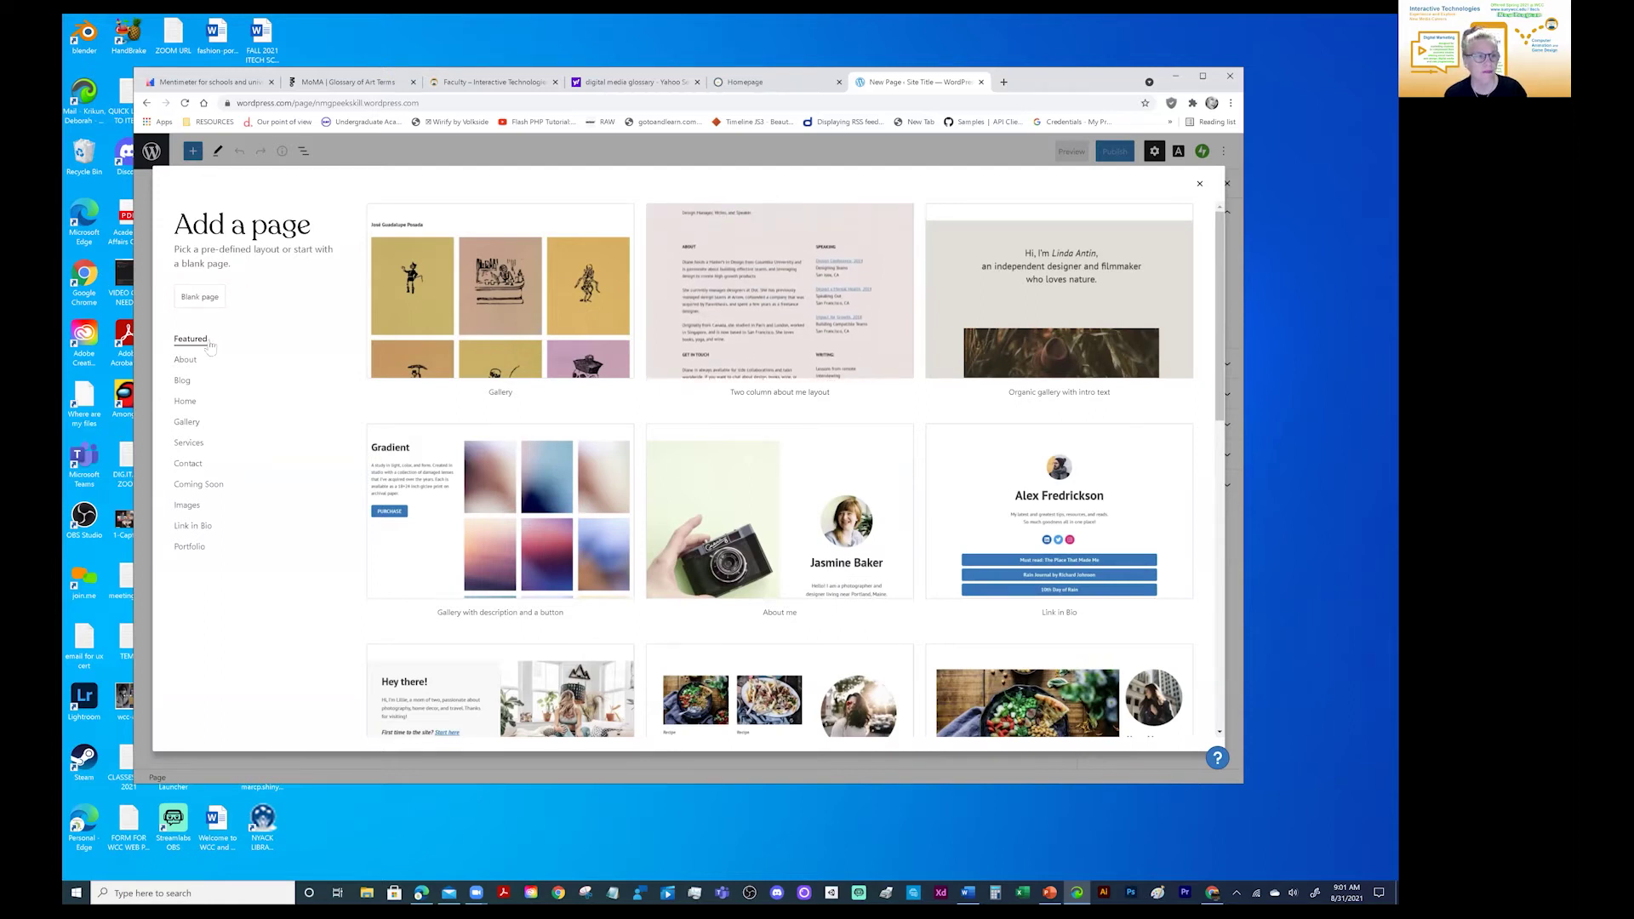
{"action": "left_click", "coordinate": [202, 297]}
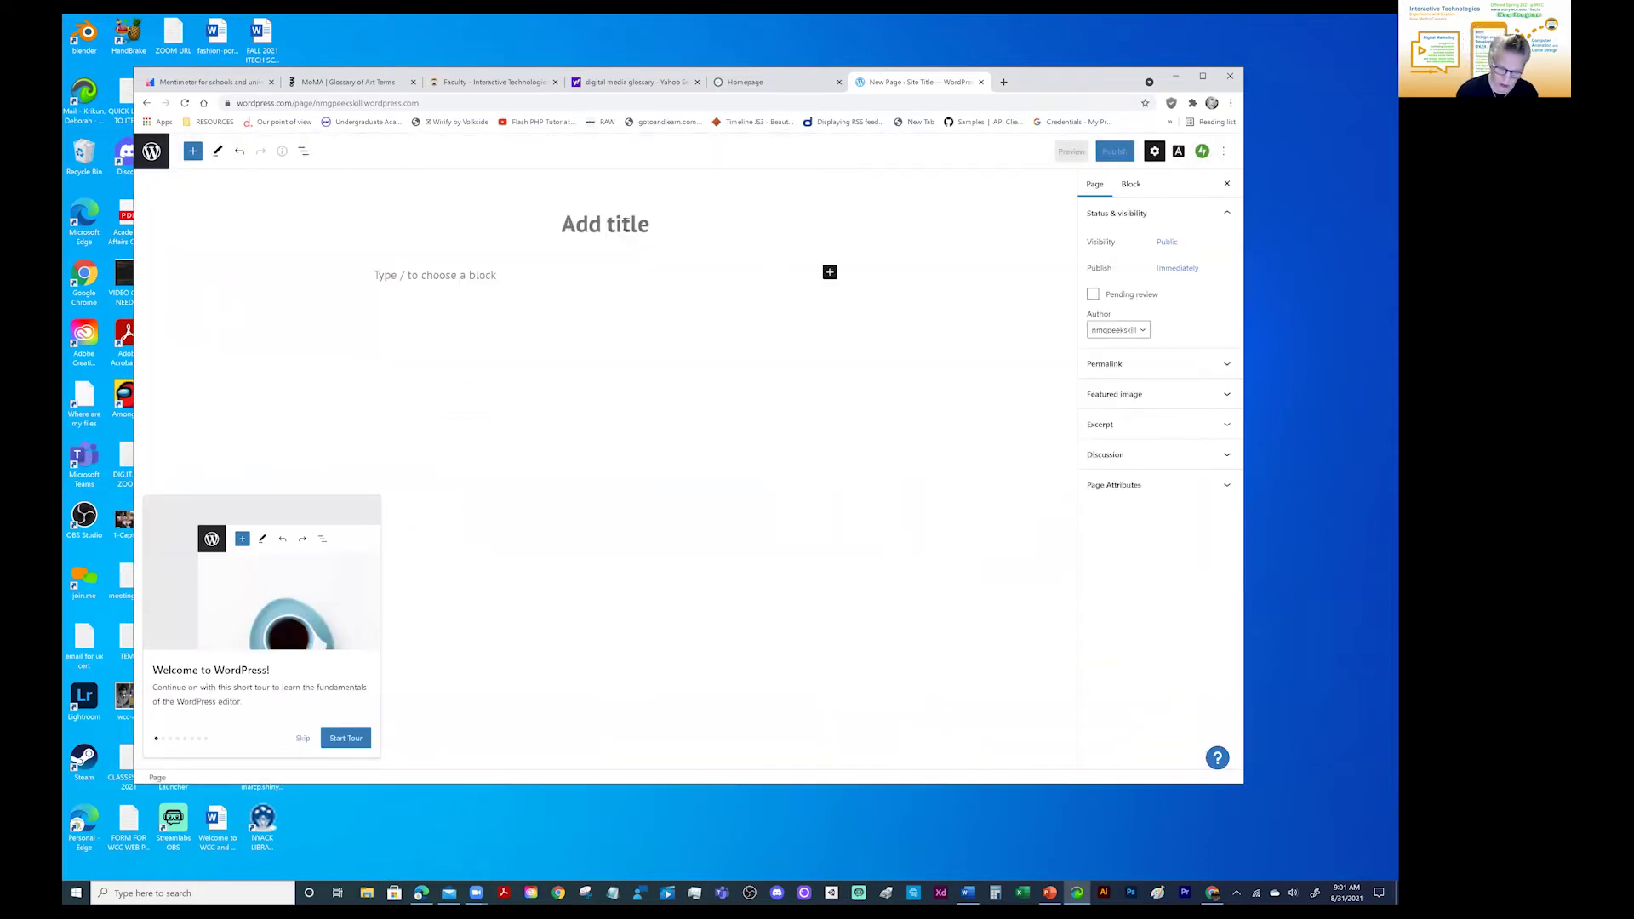
Step: Title the page 'Digital Imaging' and publish it, confirming in the pre-publish panel
{"action": "type", "text": "Digital Imaging"}
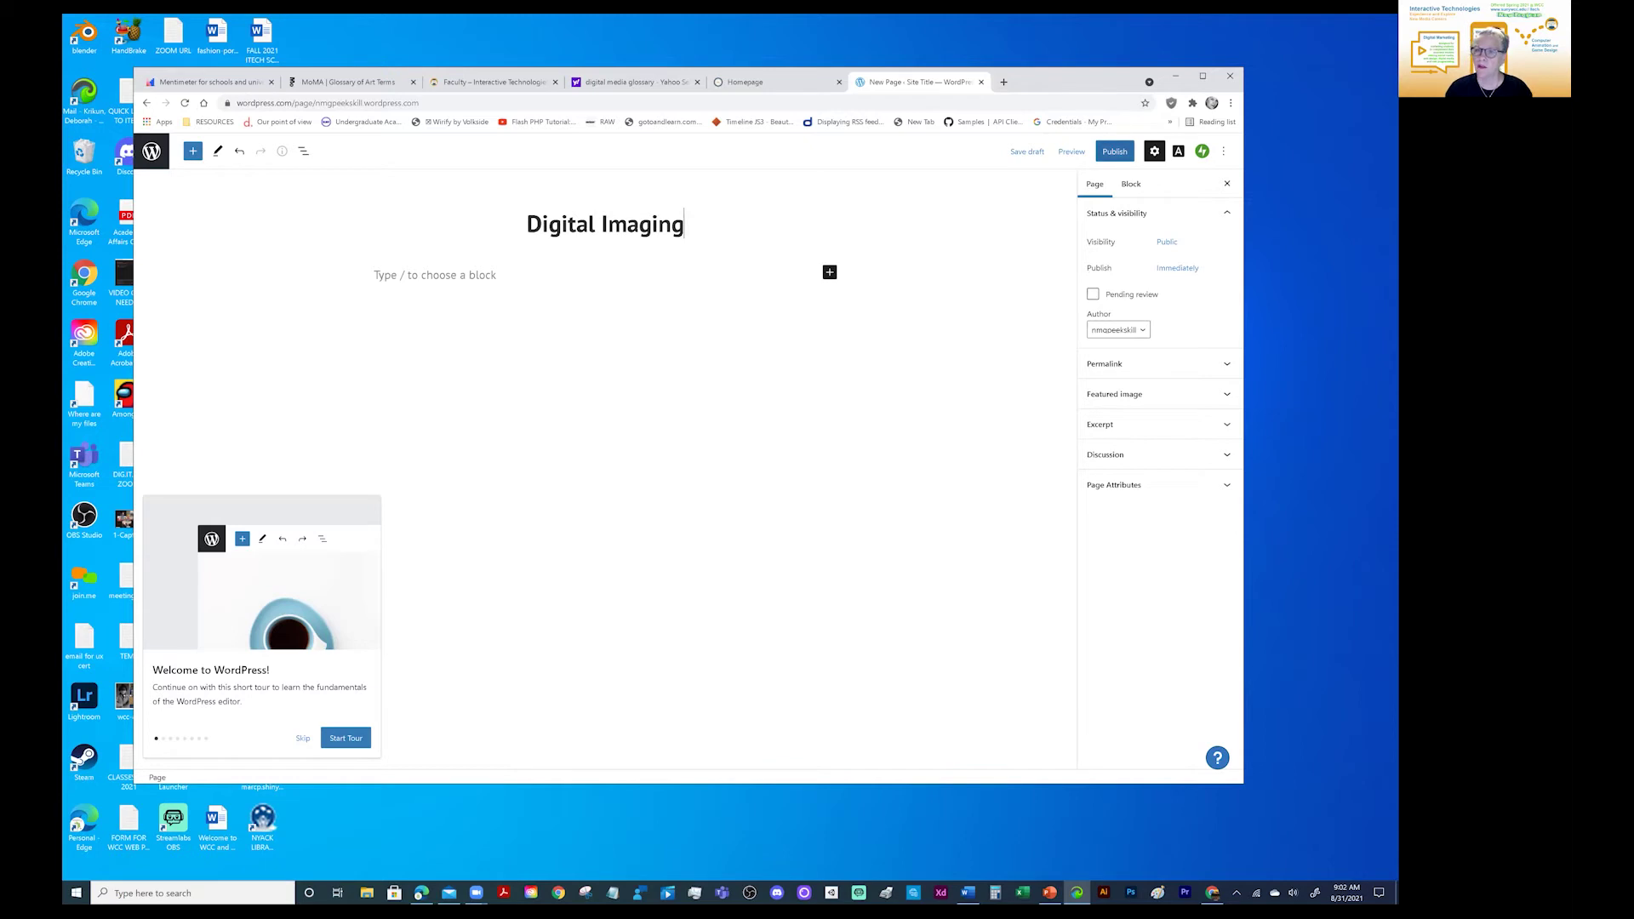
{"action": "left_click", "coordinate": [1115, 152]}
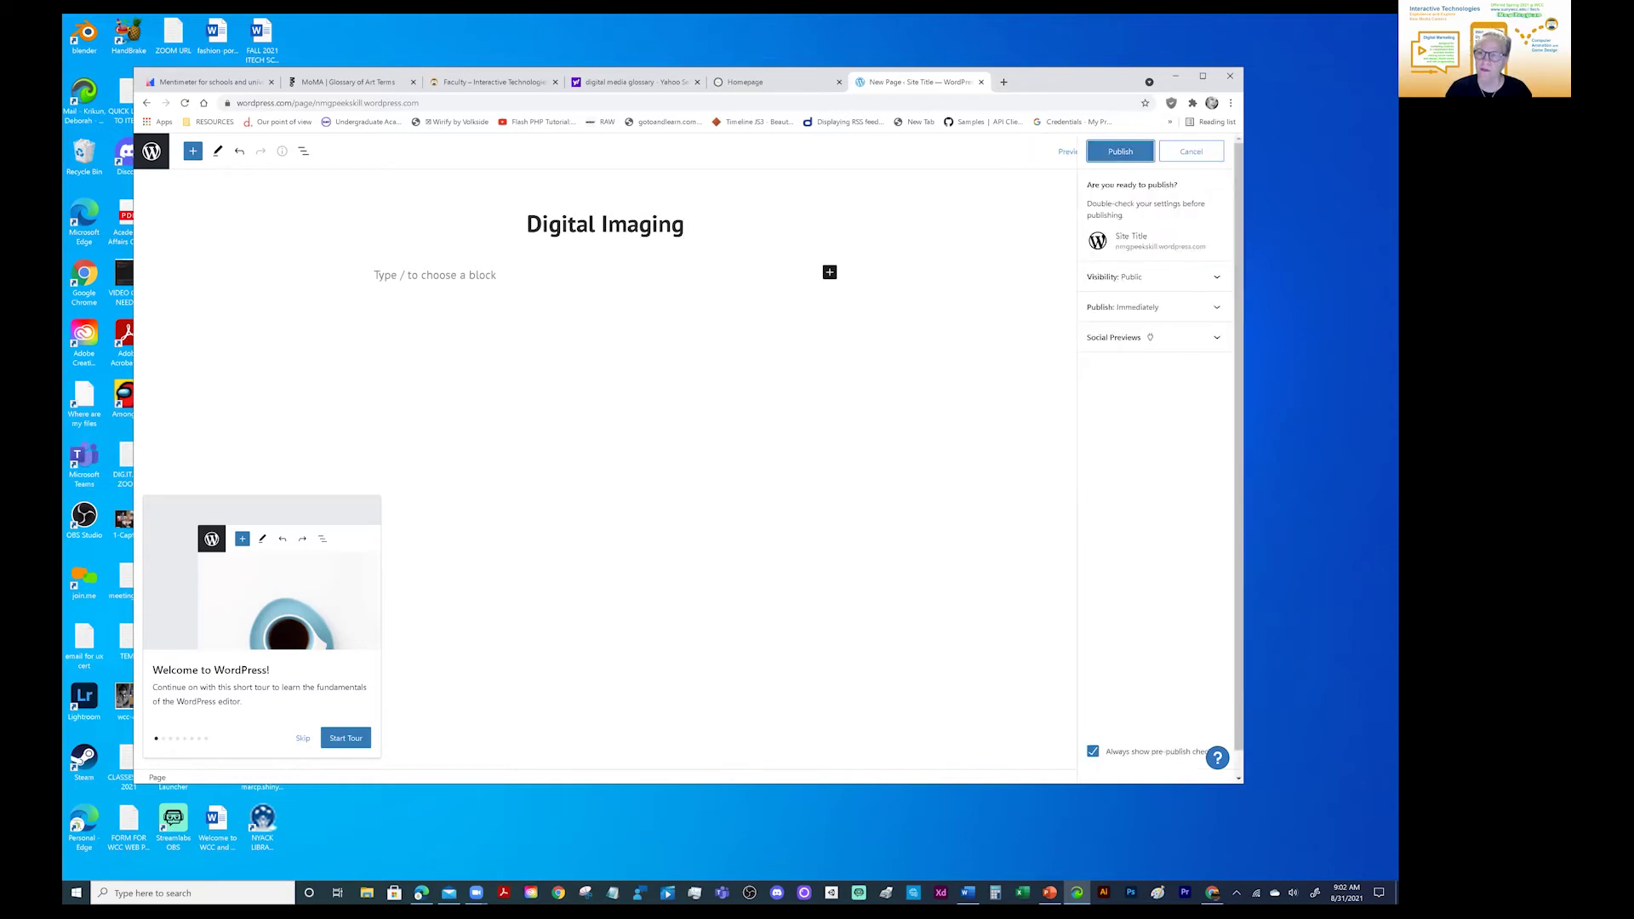
{"action": "left_click", "coordinate": [1120, 152]}
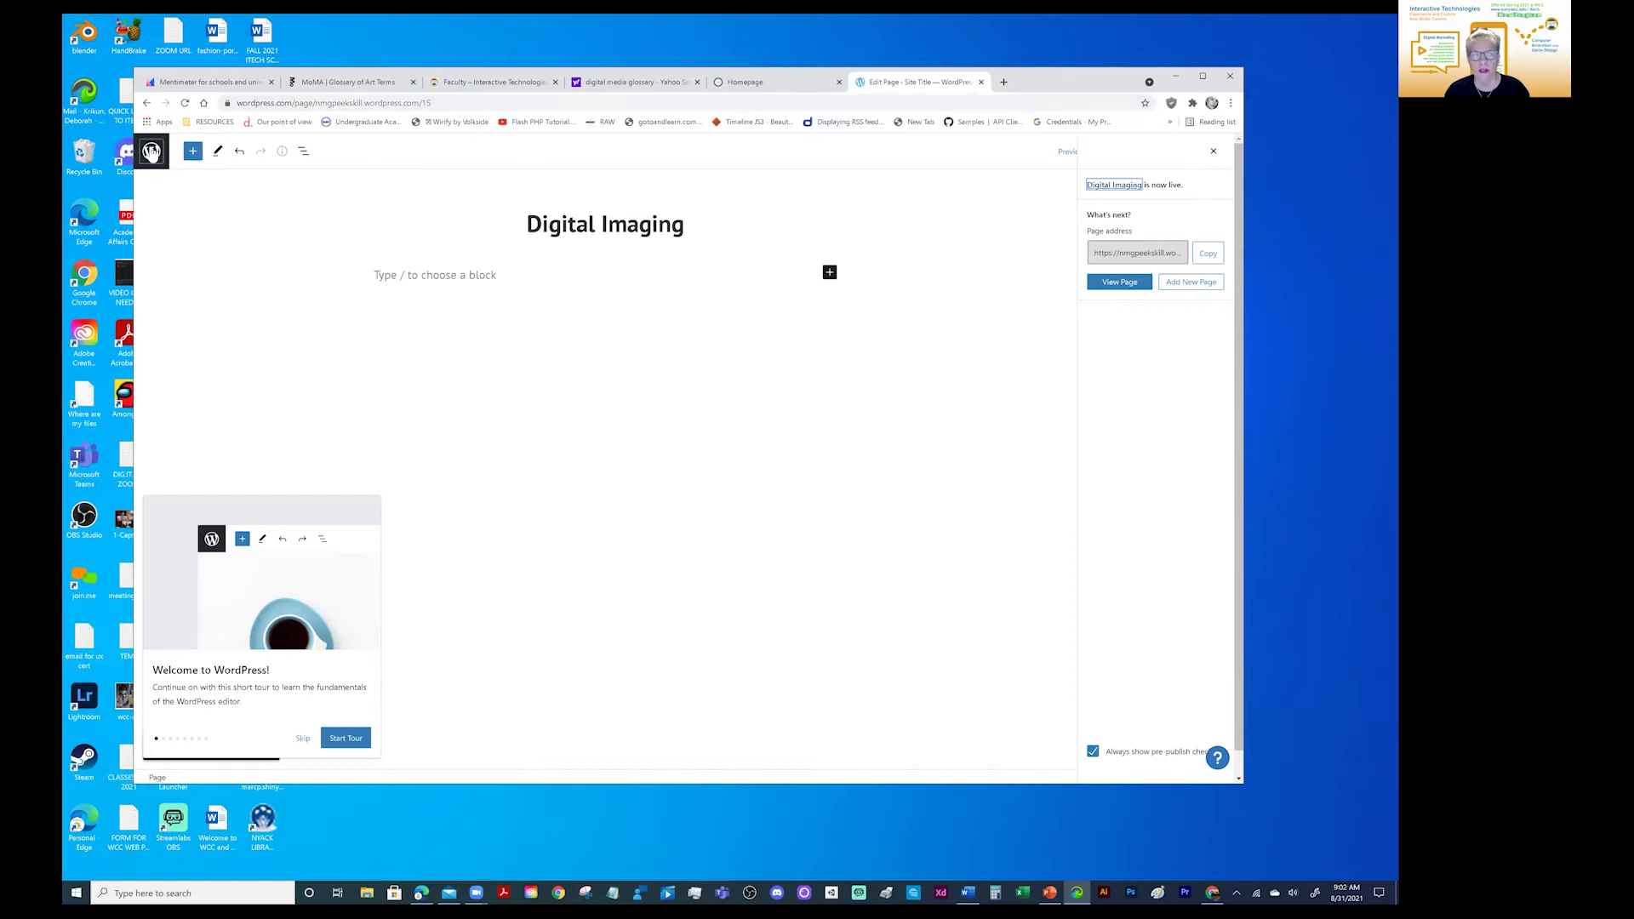
Step: Open the site navigation panel and close the Welcome to WordPress tour card
{"action": "left_click", "coordinate": [151, 151]}
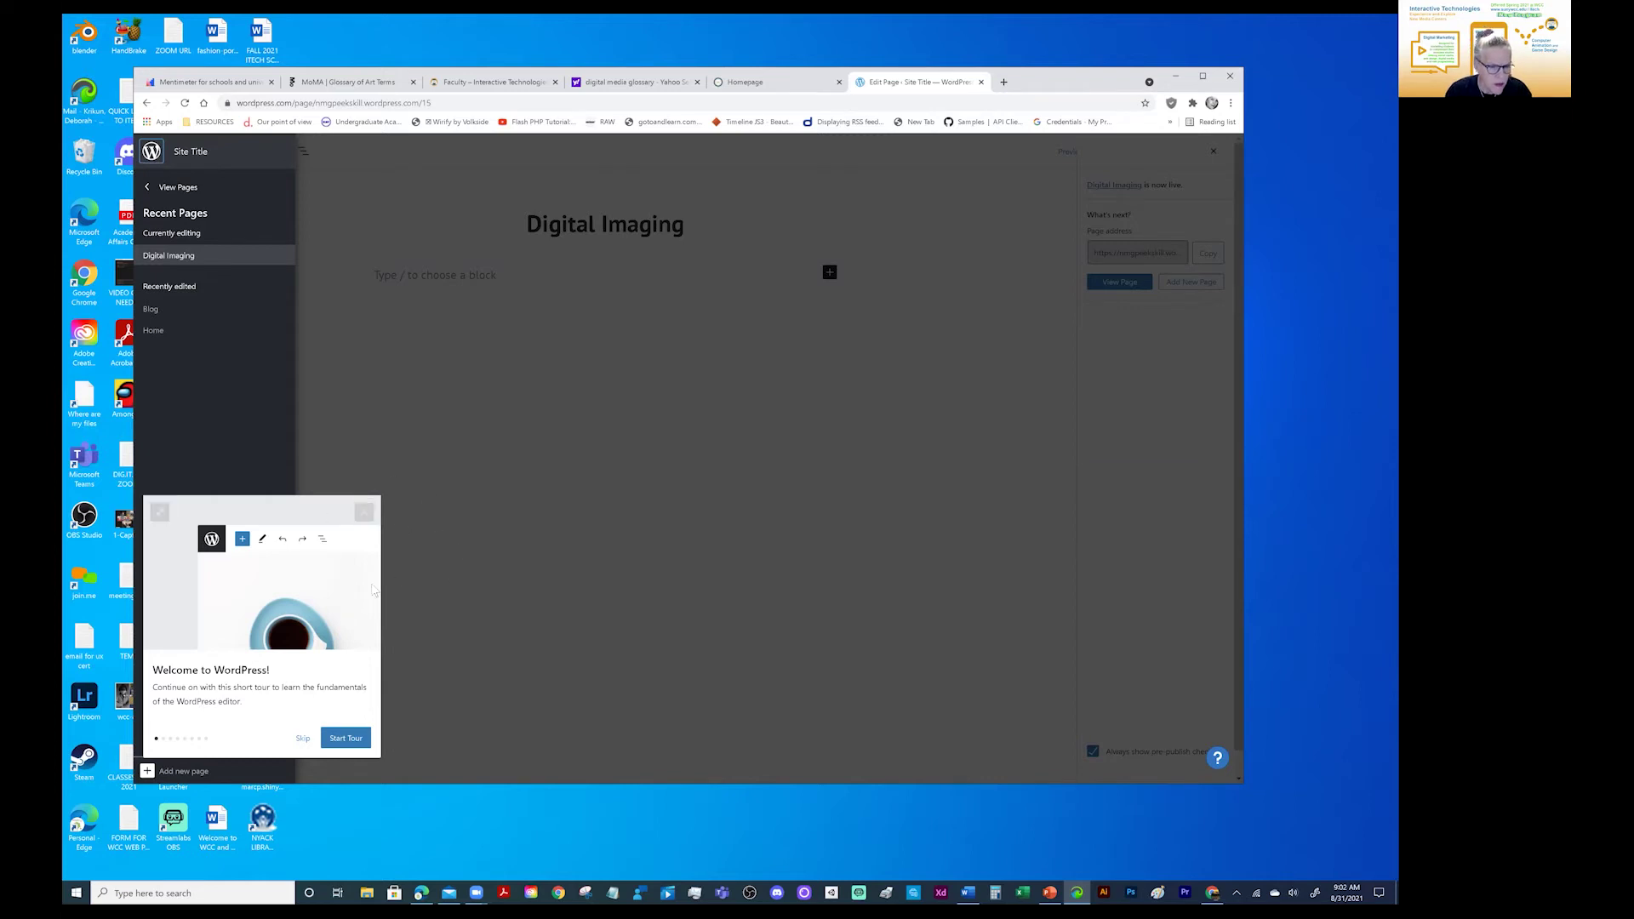
{"action": "mouse_move", "coordinate": [369, 519]}
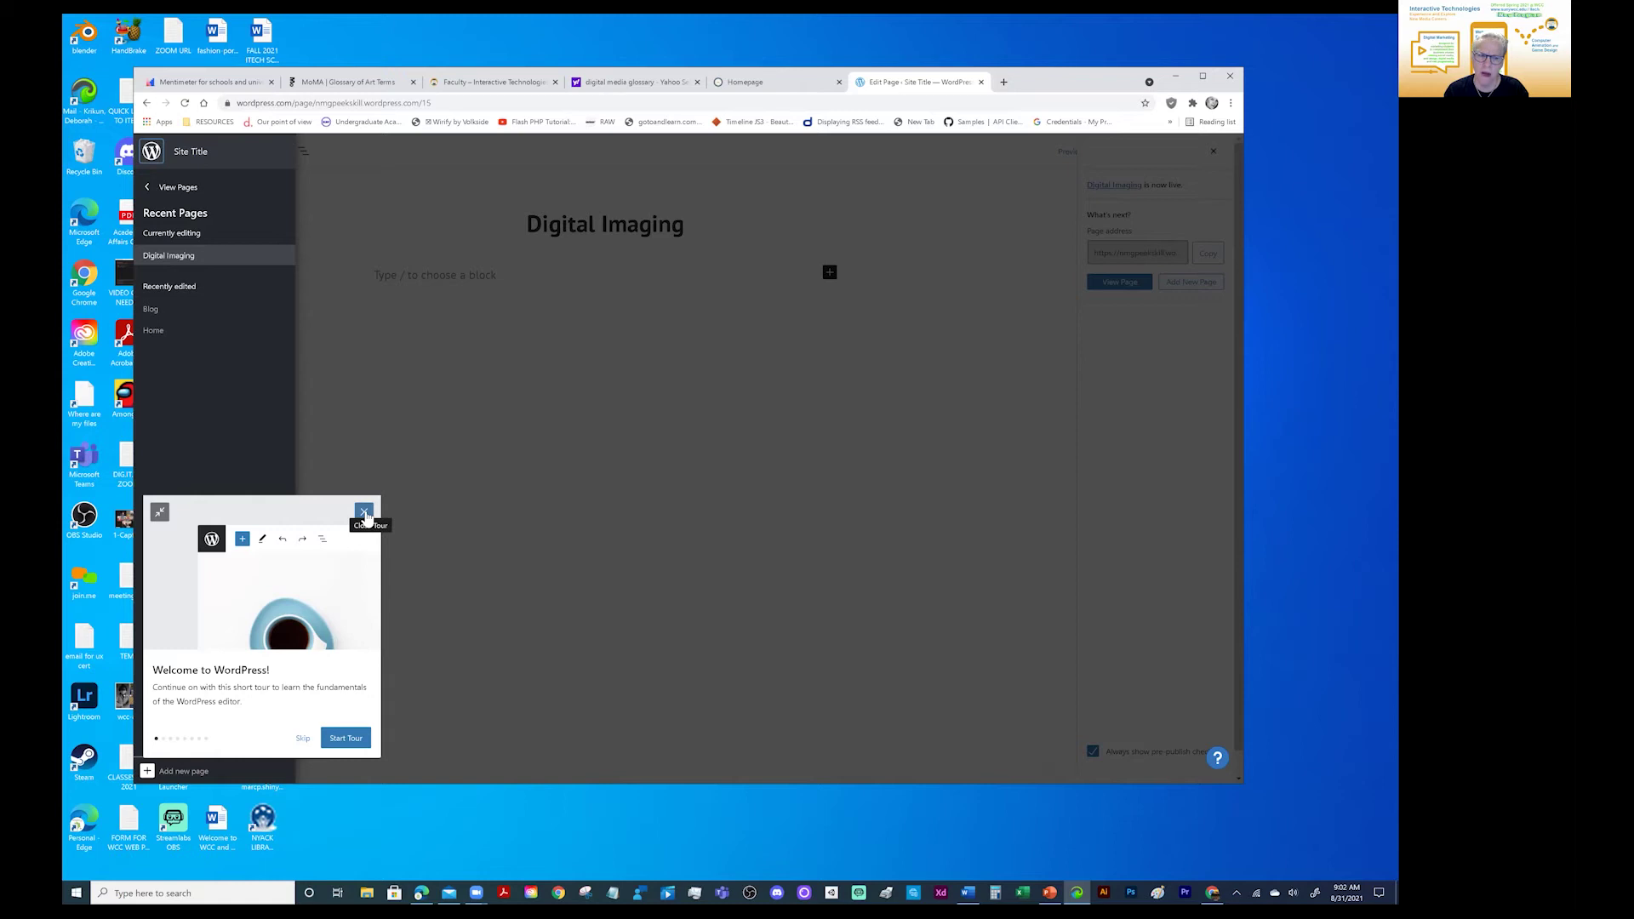
{"action": "left_click", "coordinate": [365, 514]}
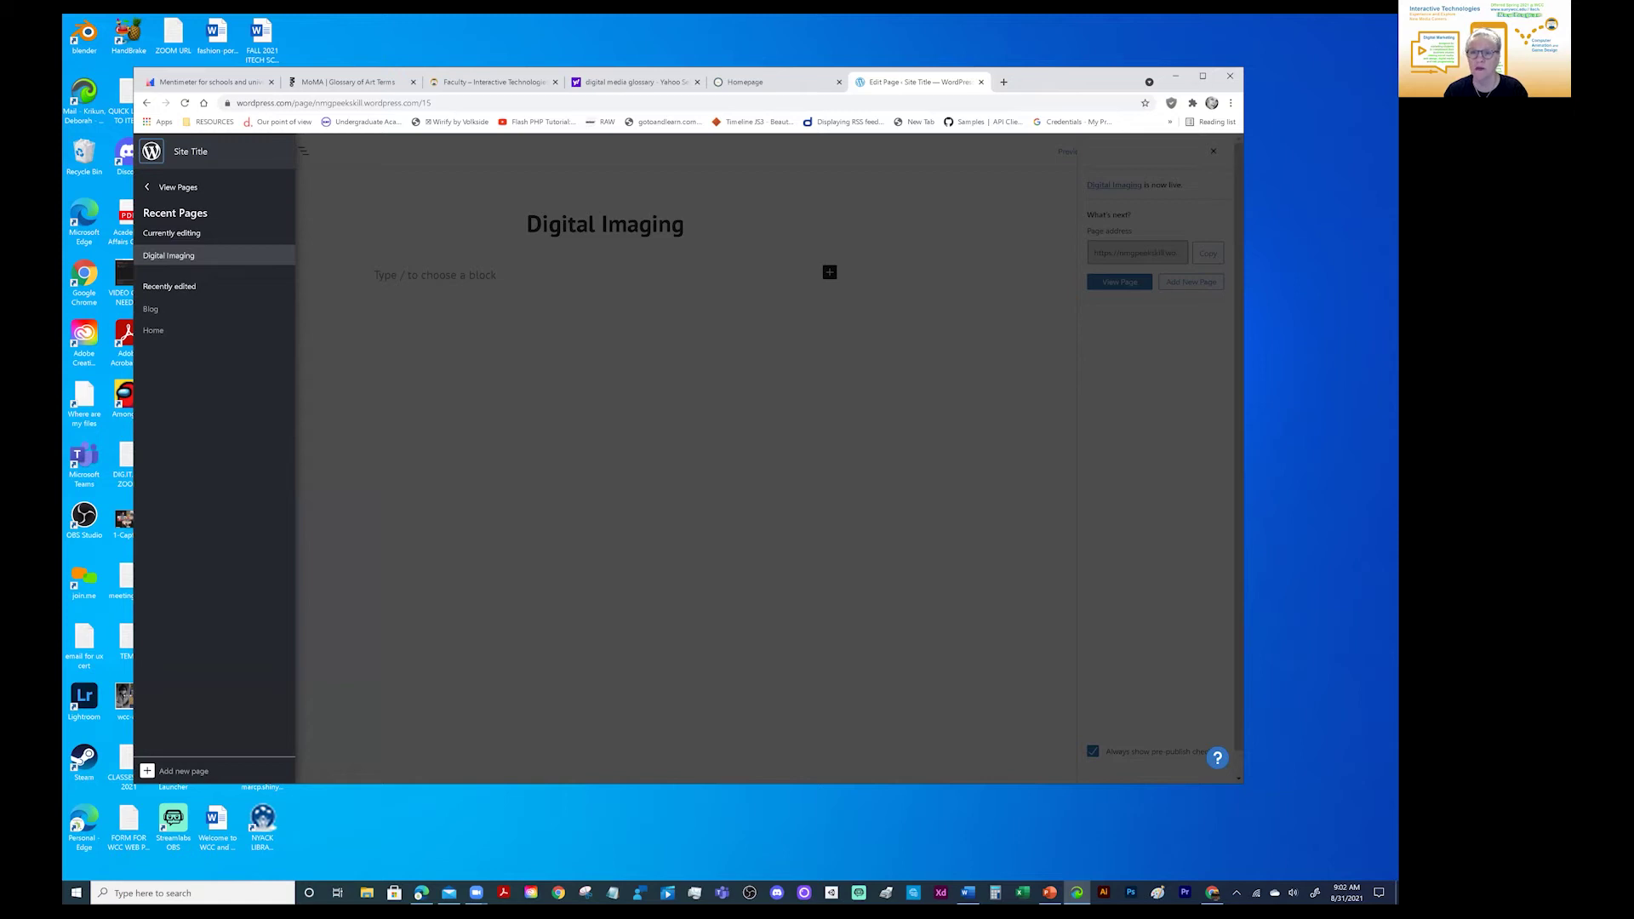
Step: Return to the Pages list showing Home, Blog and Digital Imaging, and add another page
{"action": "left_click", "coordinate": [179, 189]}
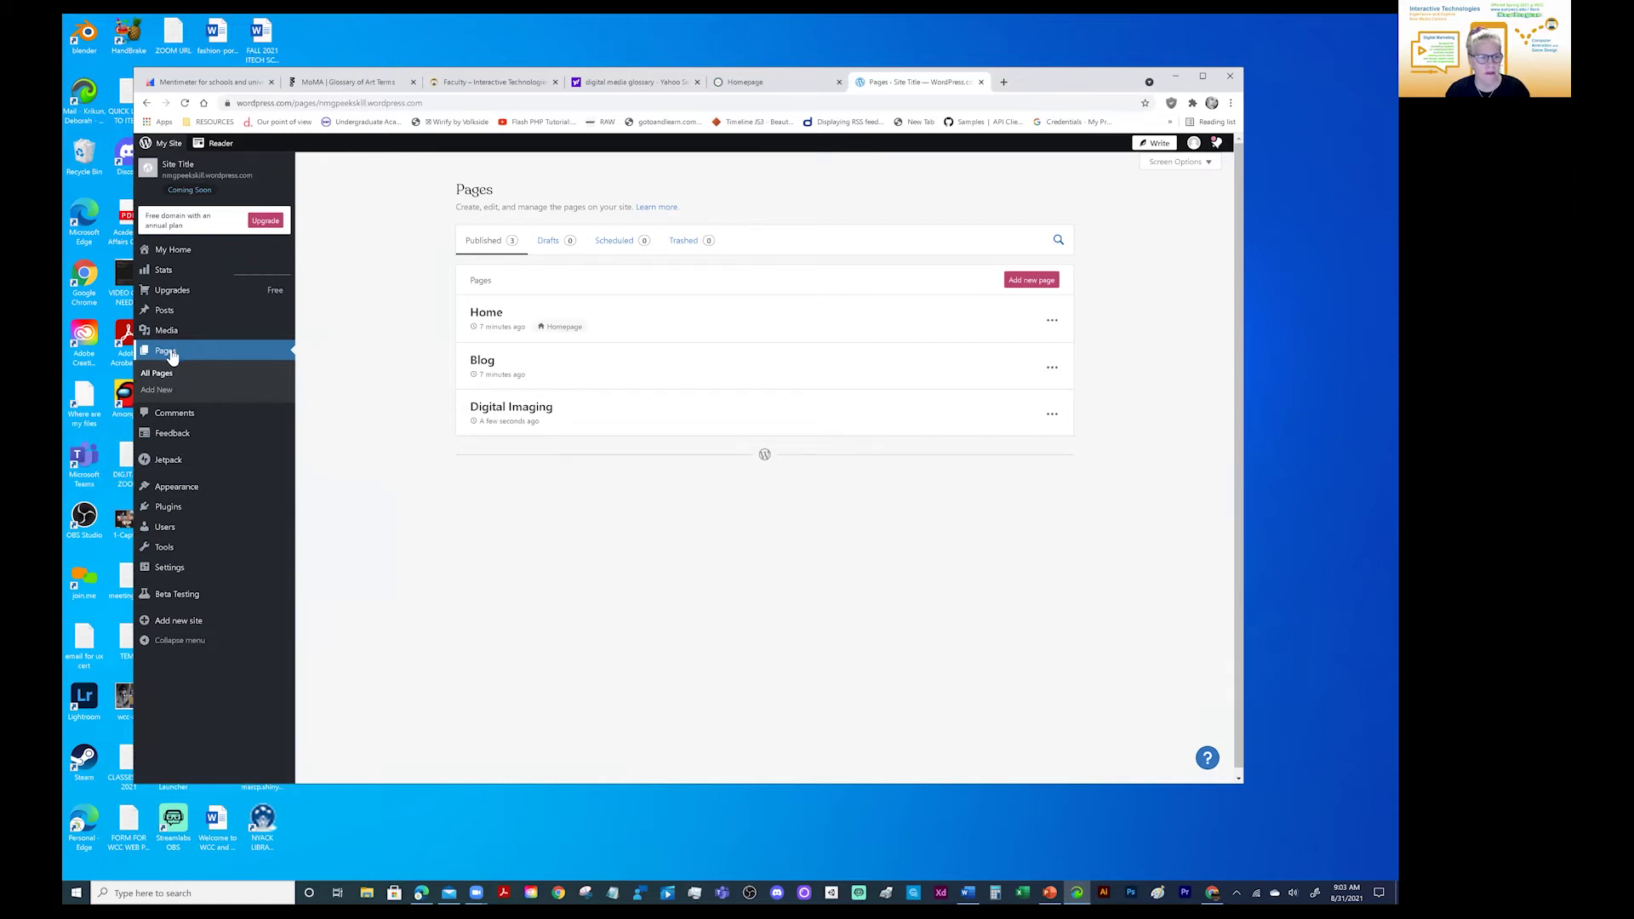
{"action": "left_click", "coordinate": [1025, 280]}
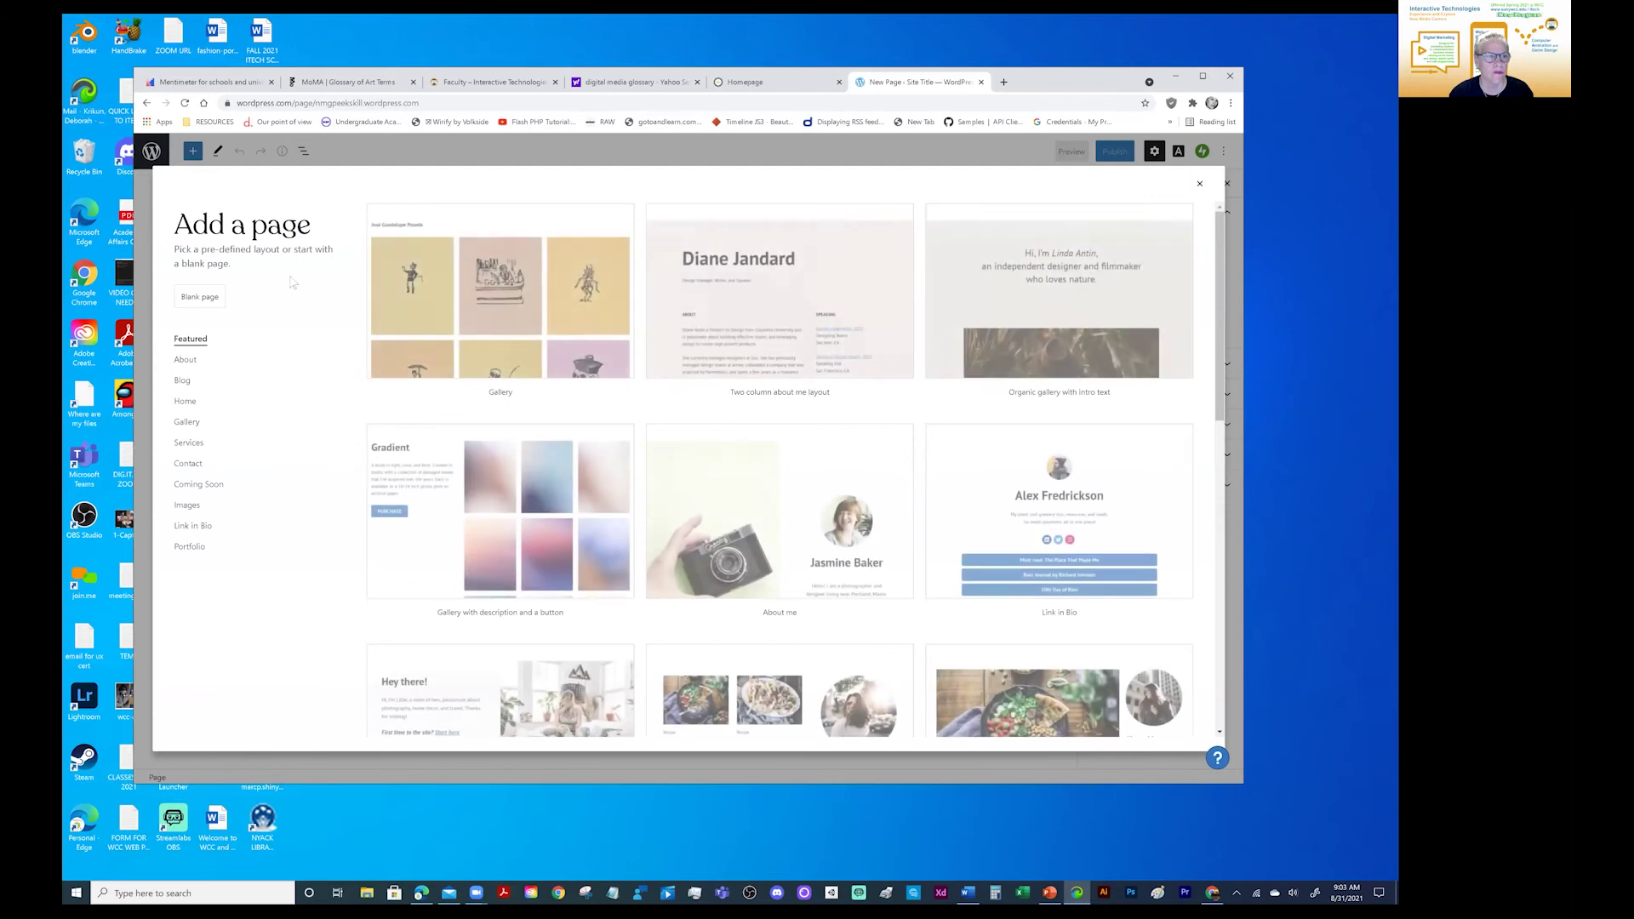
Step: Start a blank page titled 'Print' and publish it live
{"action": "left_click", "coordinate": [198, 297]}
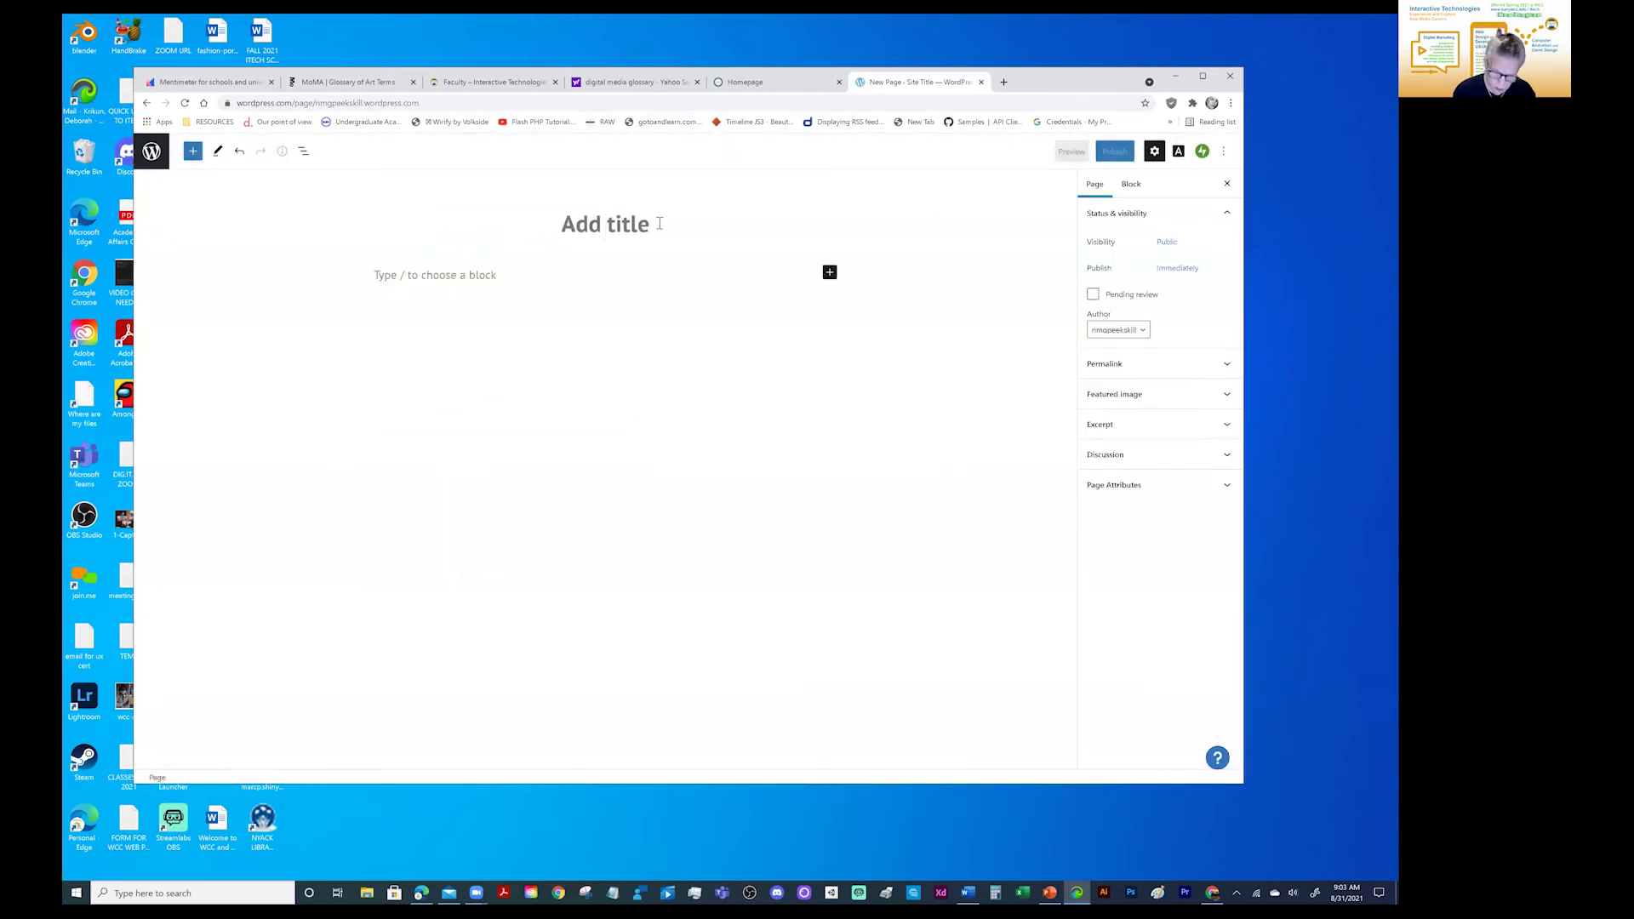
{"action": "type", "text": "Print"}
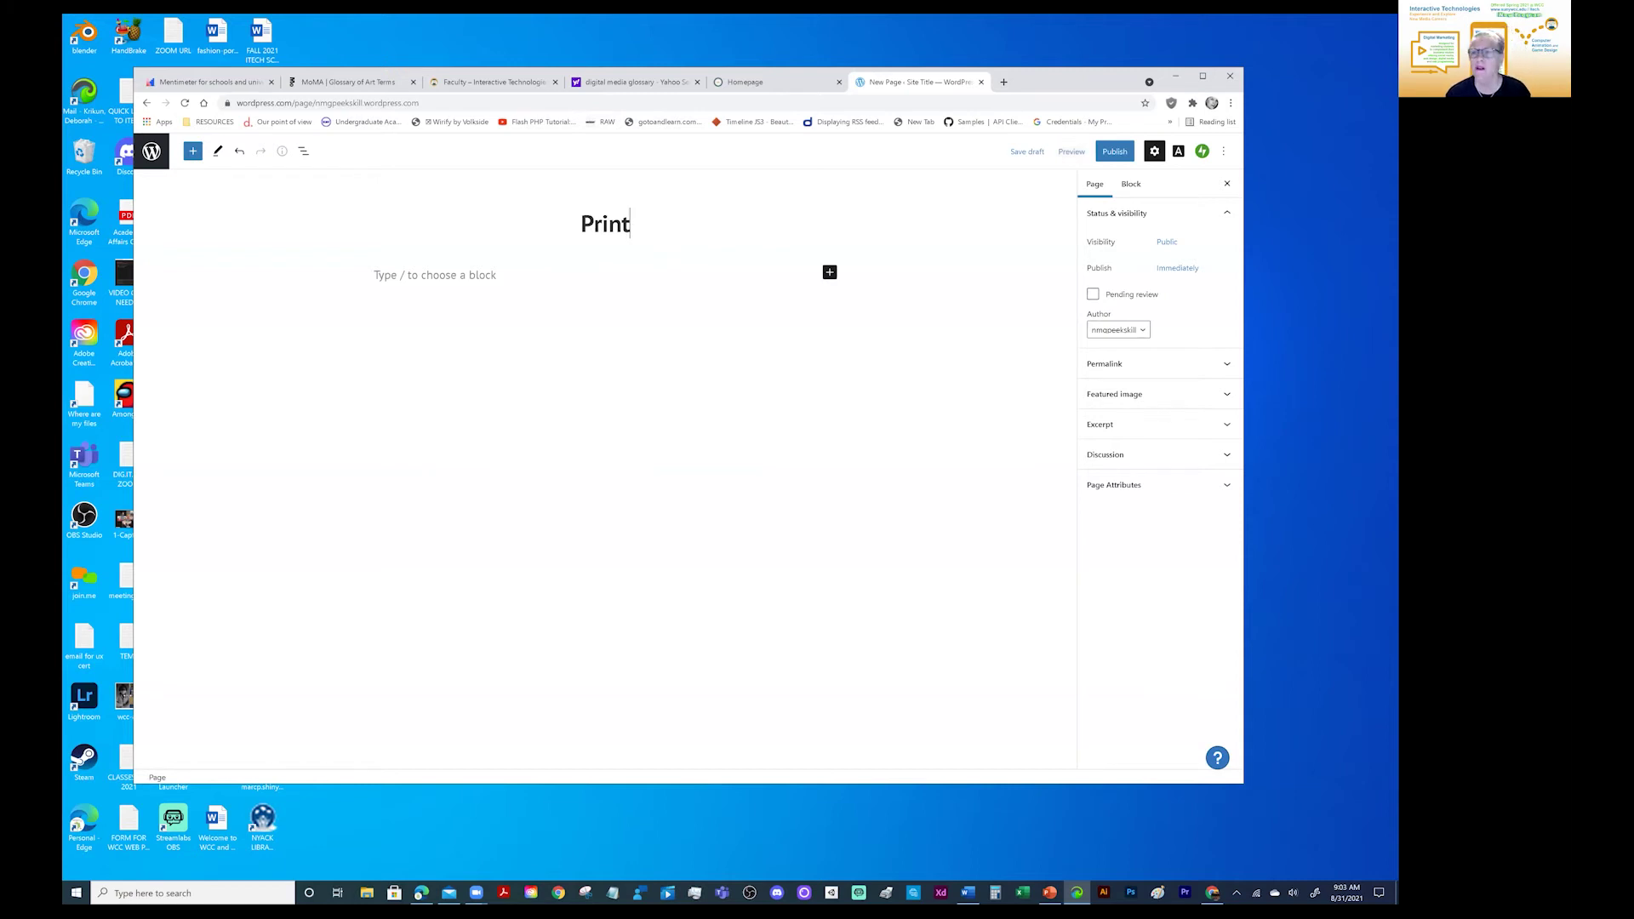
{"action": "left_click", "coordinate": [1115, 150]}
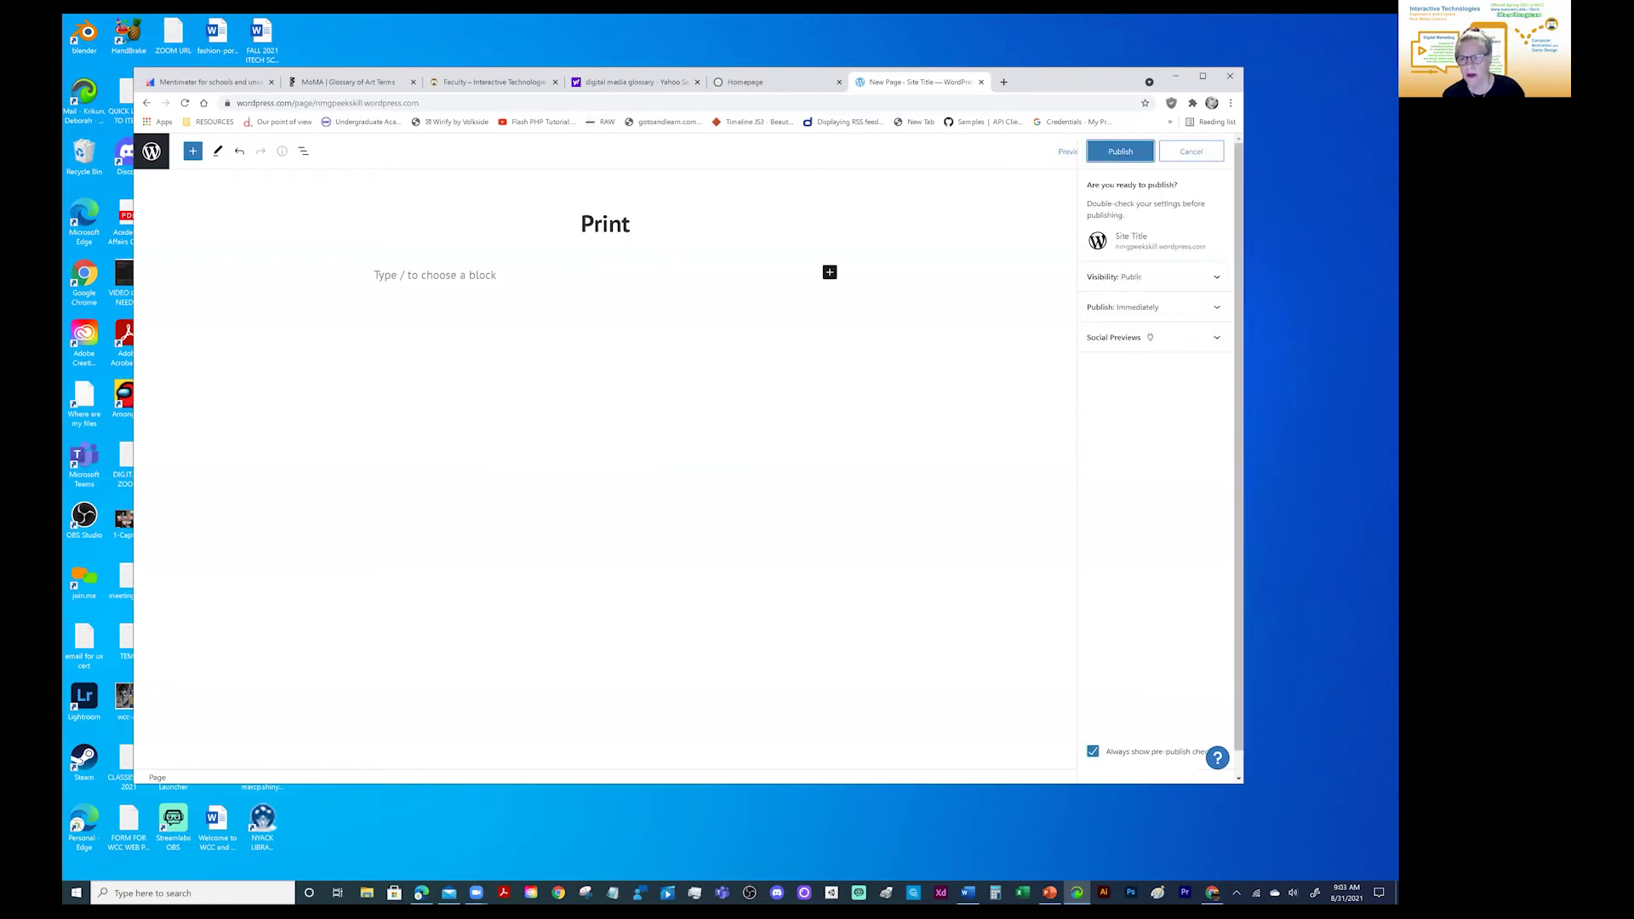
{"action": "left_click", "coordinate": [1120, 150]}
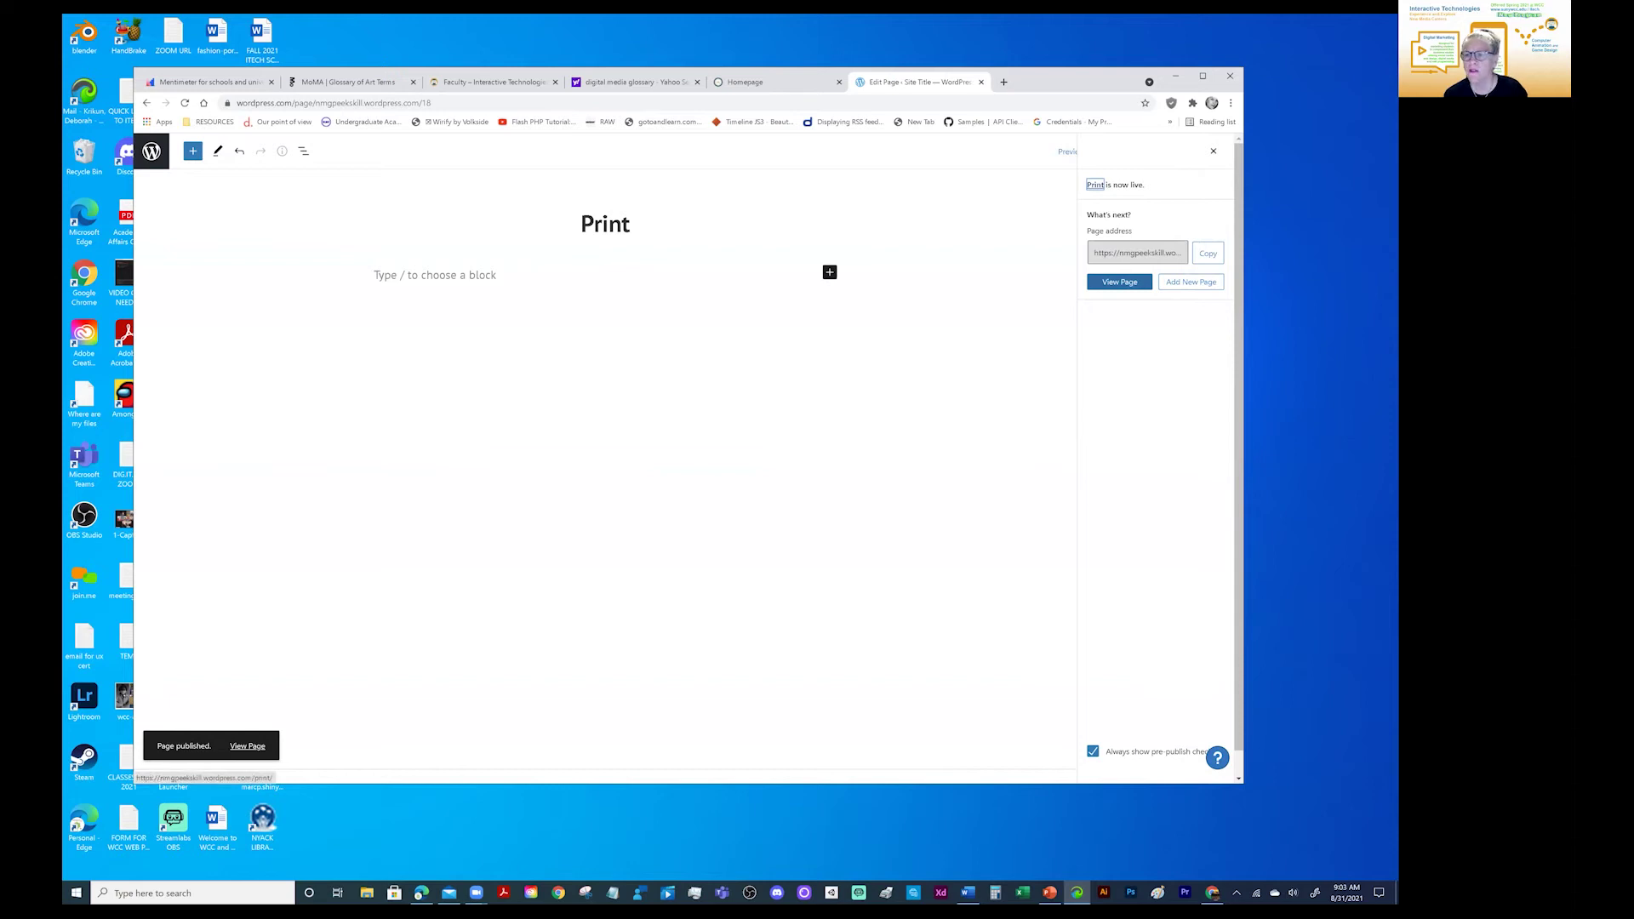
Step: View the published Print page on the site and dismiss the not-launched banner
{"action": "left_click", "coordinate": [1119, 282]}
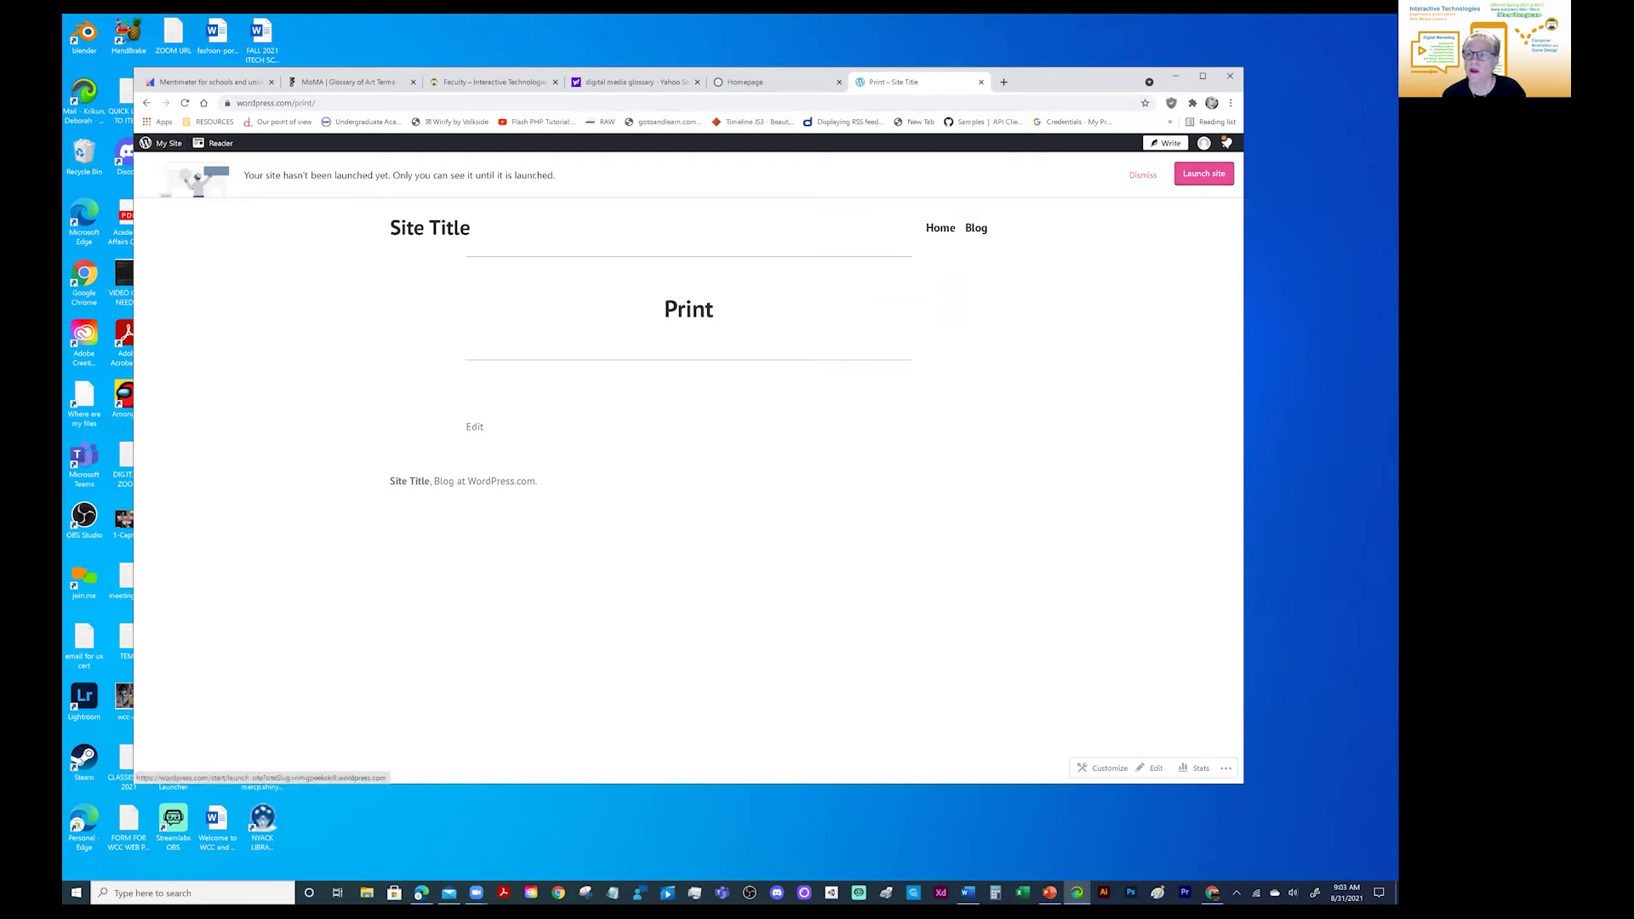
{"action": "left_click", "coordinate": [1203, 173]}
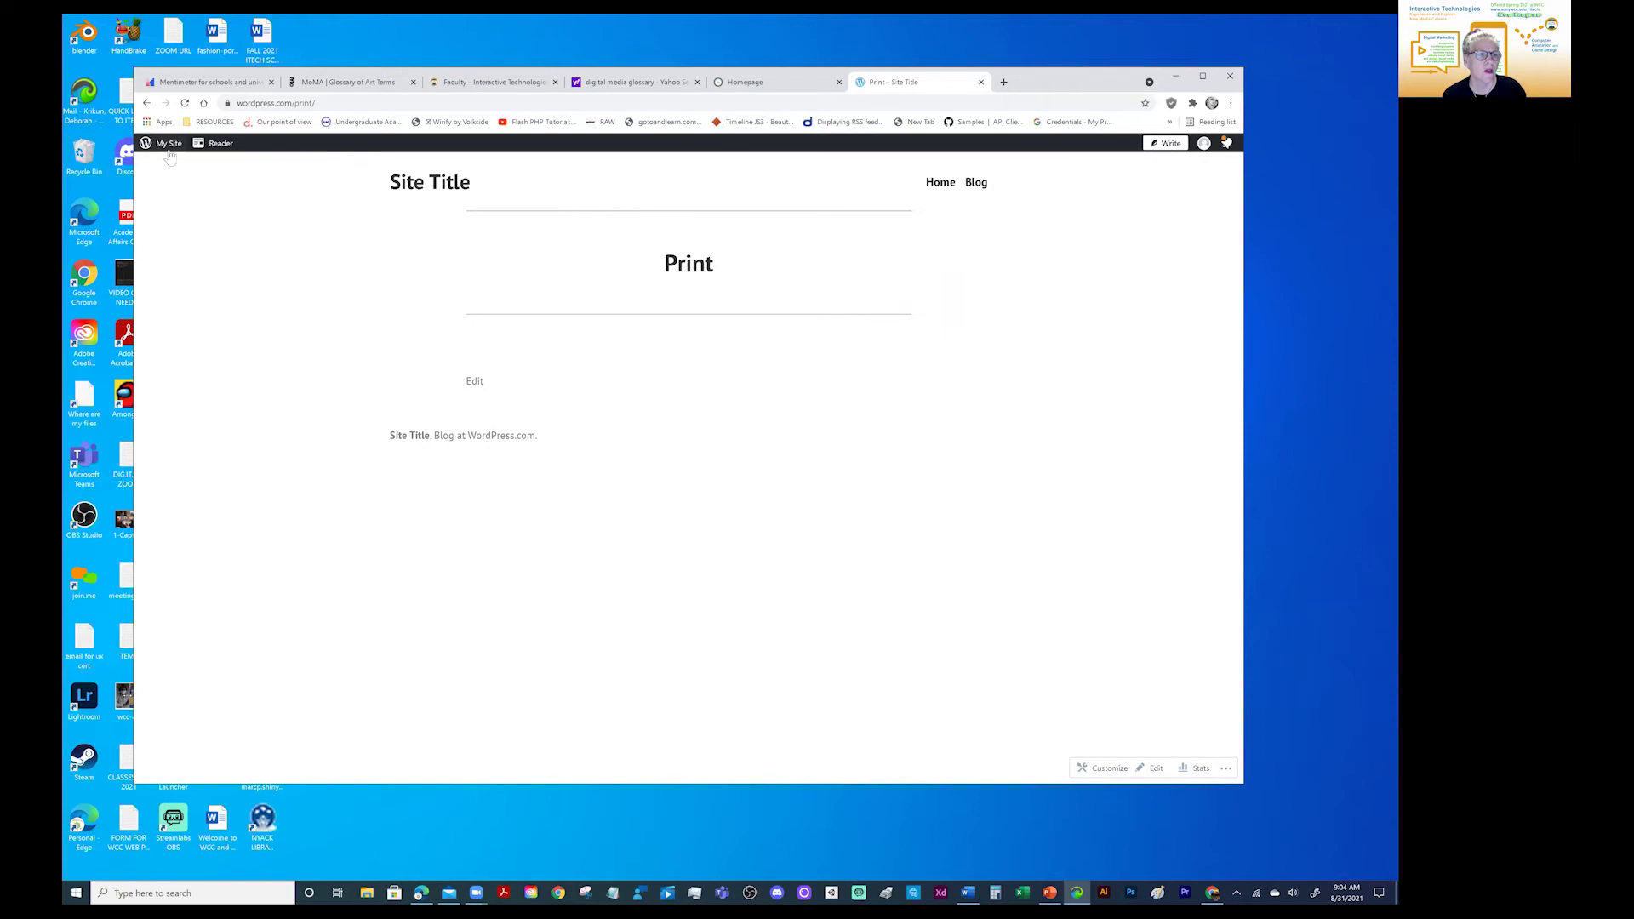
Step: From the site's My Site dashboard, open the Customizer with a live preview of the home page
{"action": "left_click", "coordinate": [169, 144]}
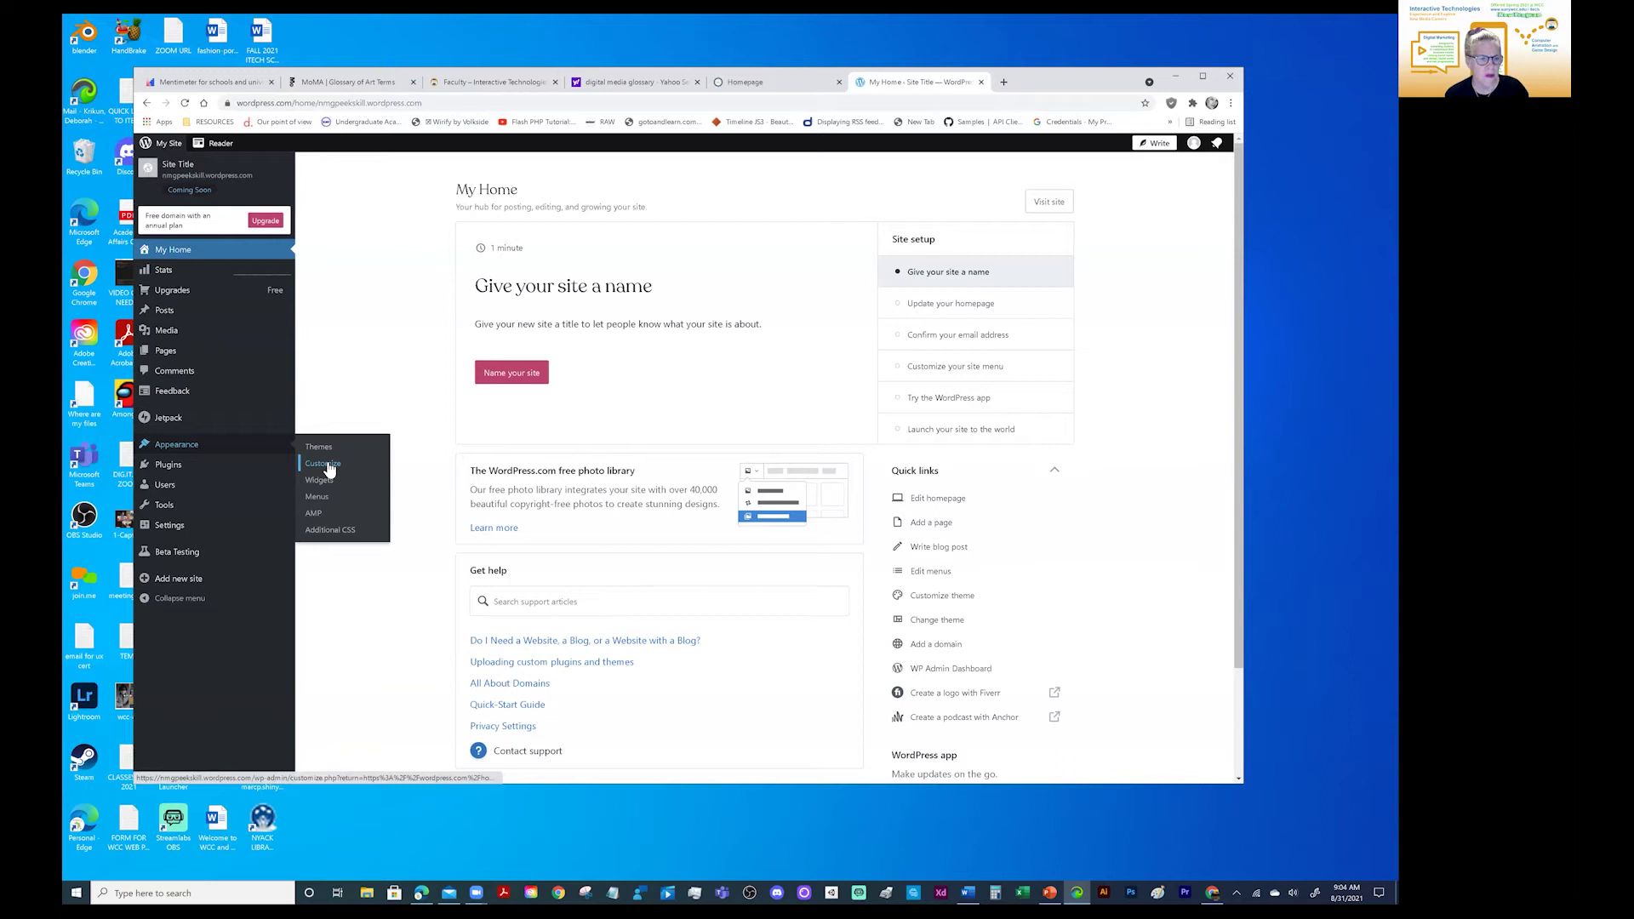
{"action": "left_click", "coordinate": [328, 469]}
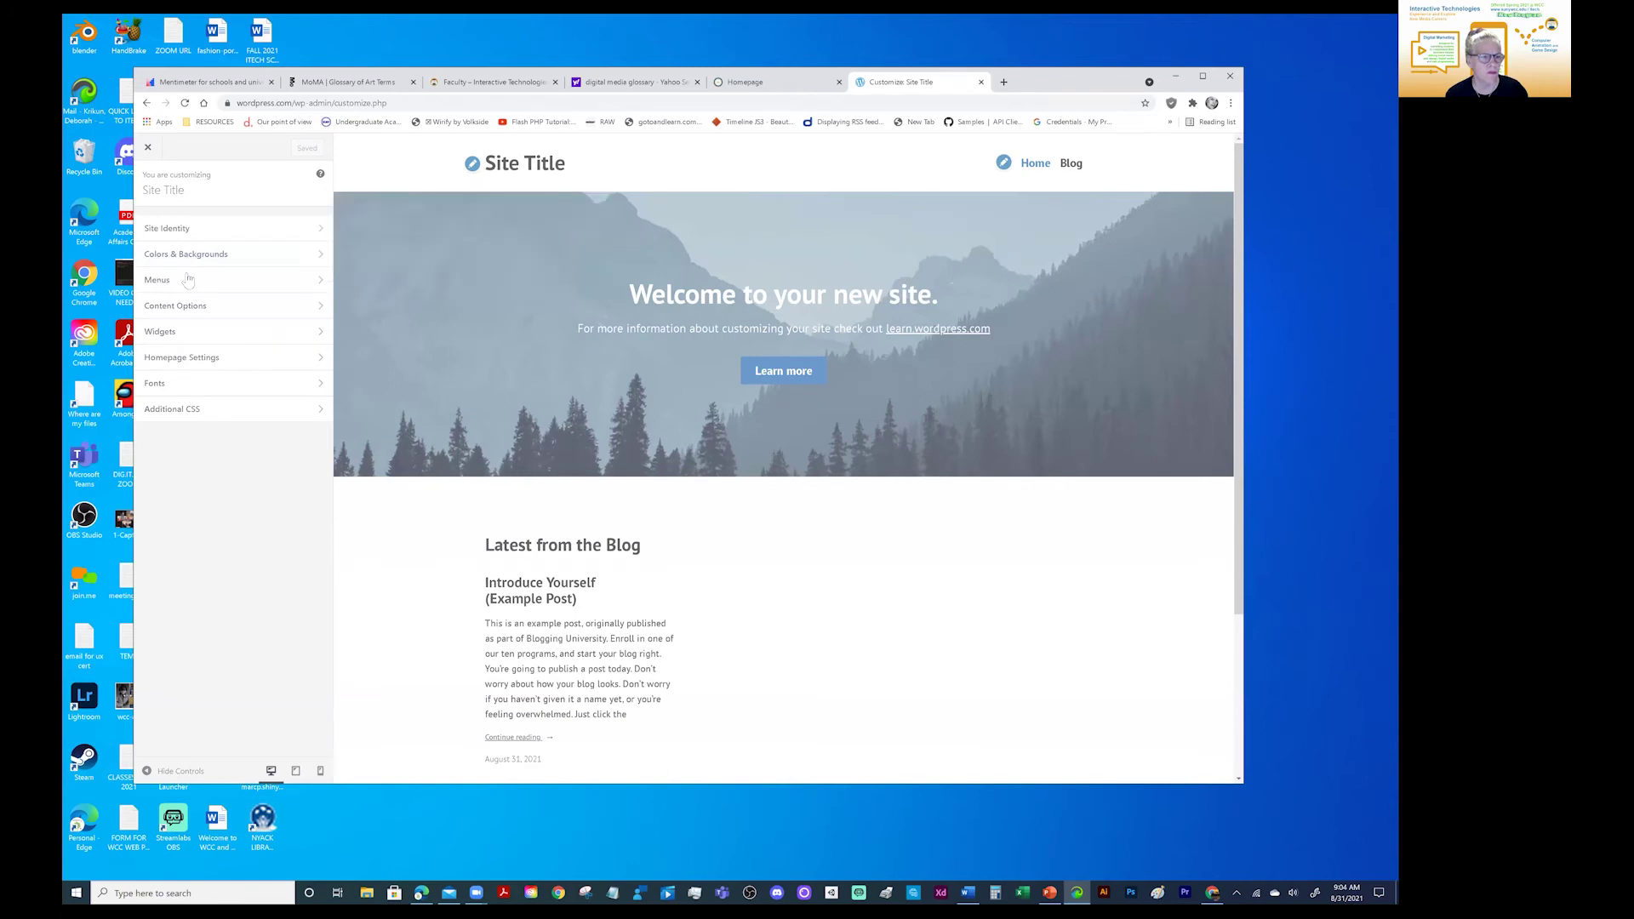
Step: Open Menus and the Primary menu's settings, showing its Home and Blog items
{"action": "left_click", "coordinate": [320, 280]}
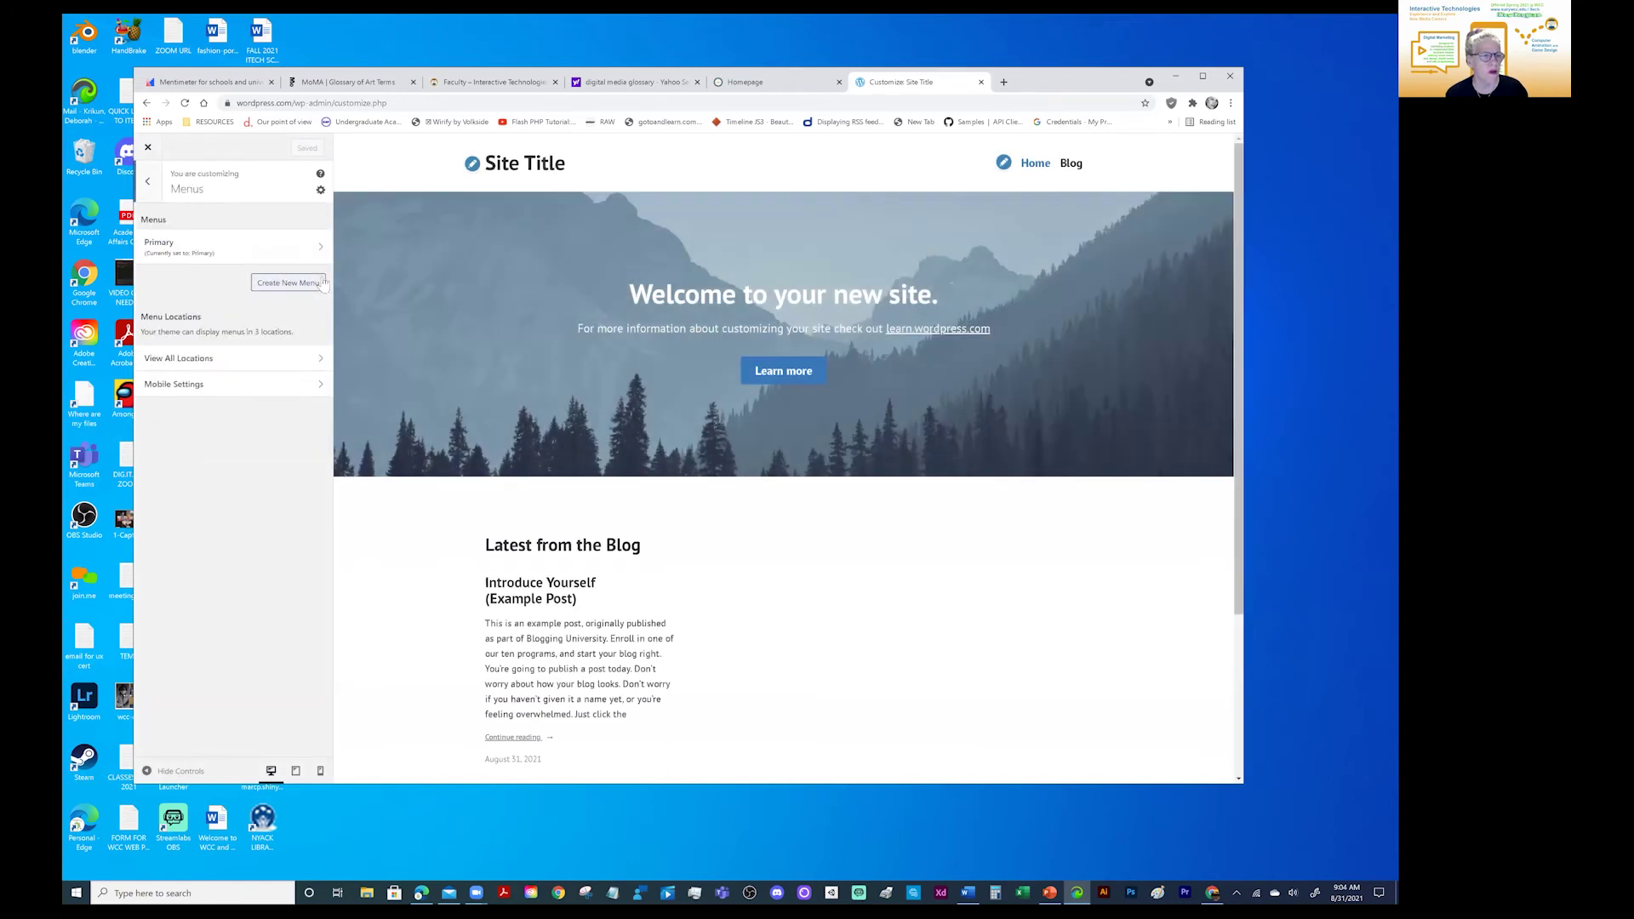
{"action": "left_click", "coordinate": [188, 244]}
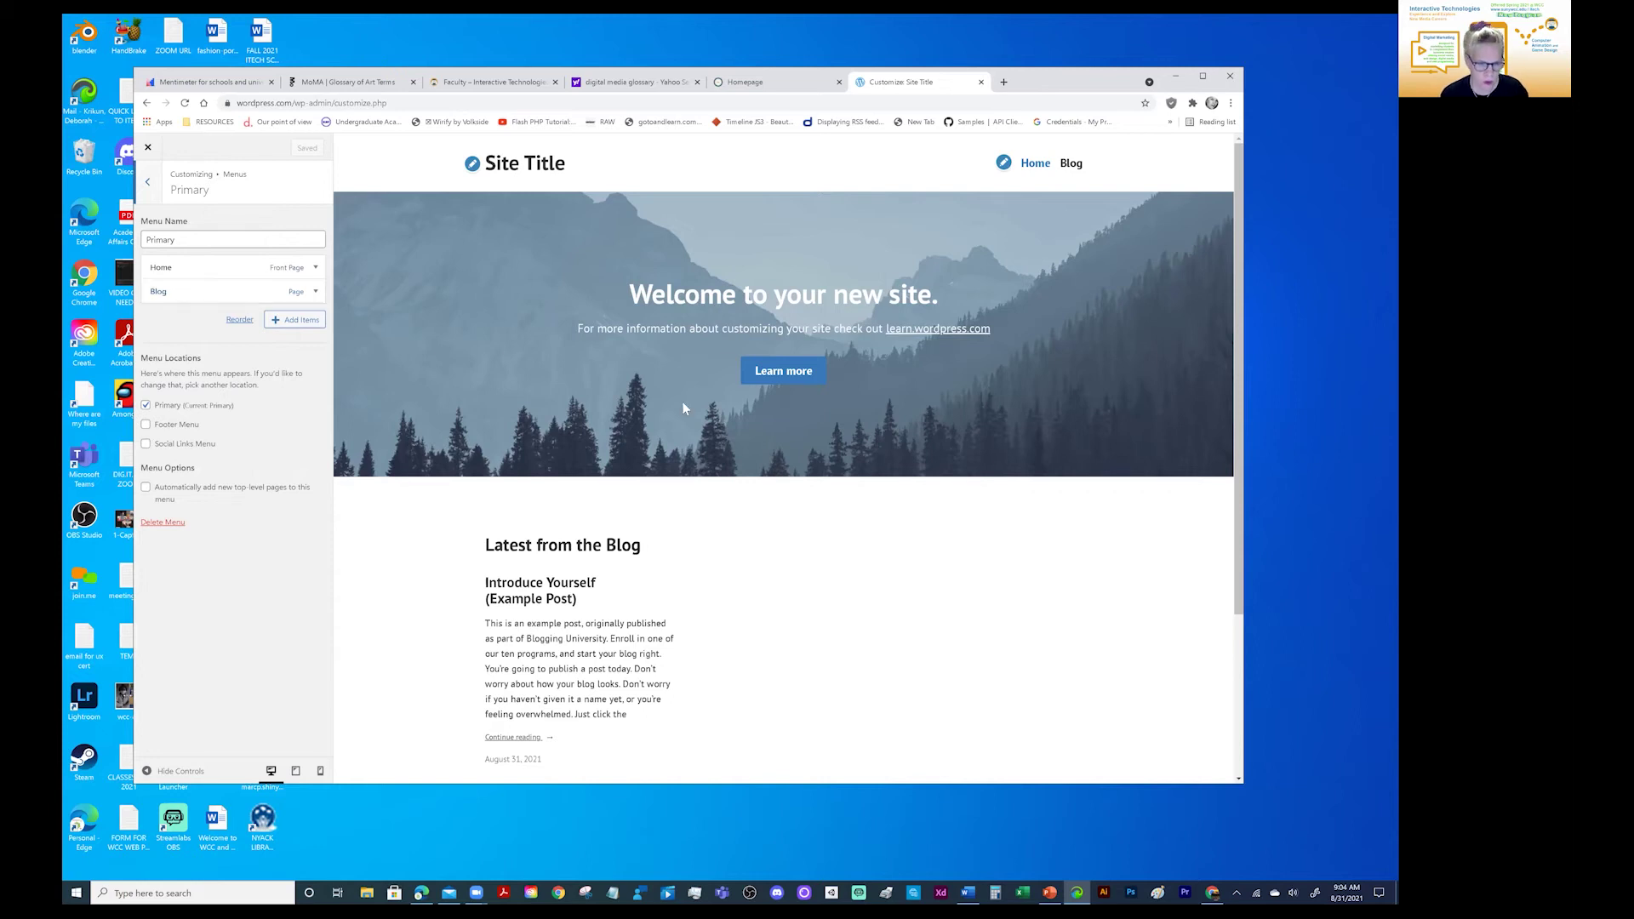
{"action": "scroll", "coordinate": [687, 431], "scroll_direction": "down", "scroll_amount": 3}
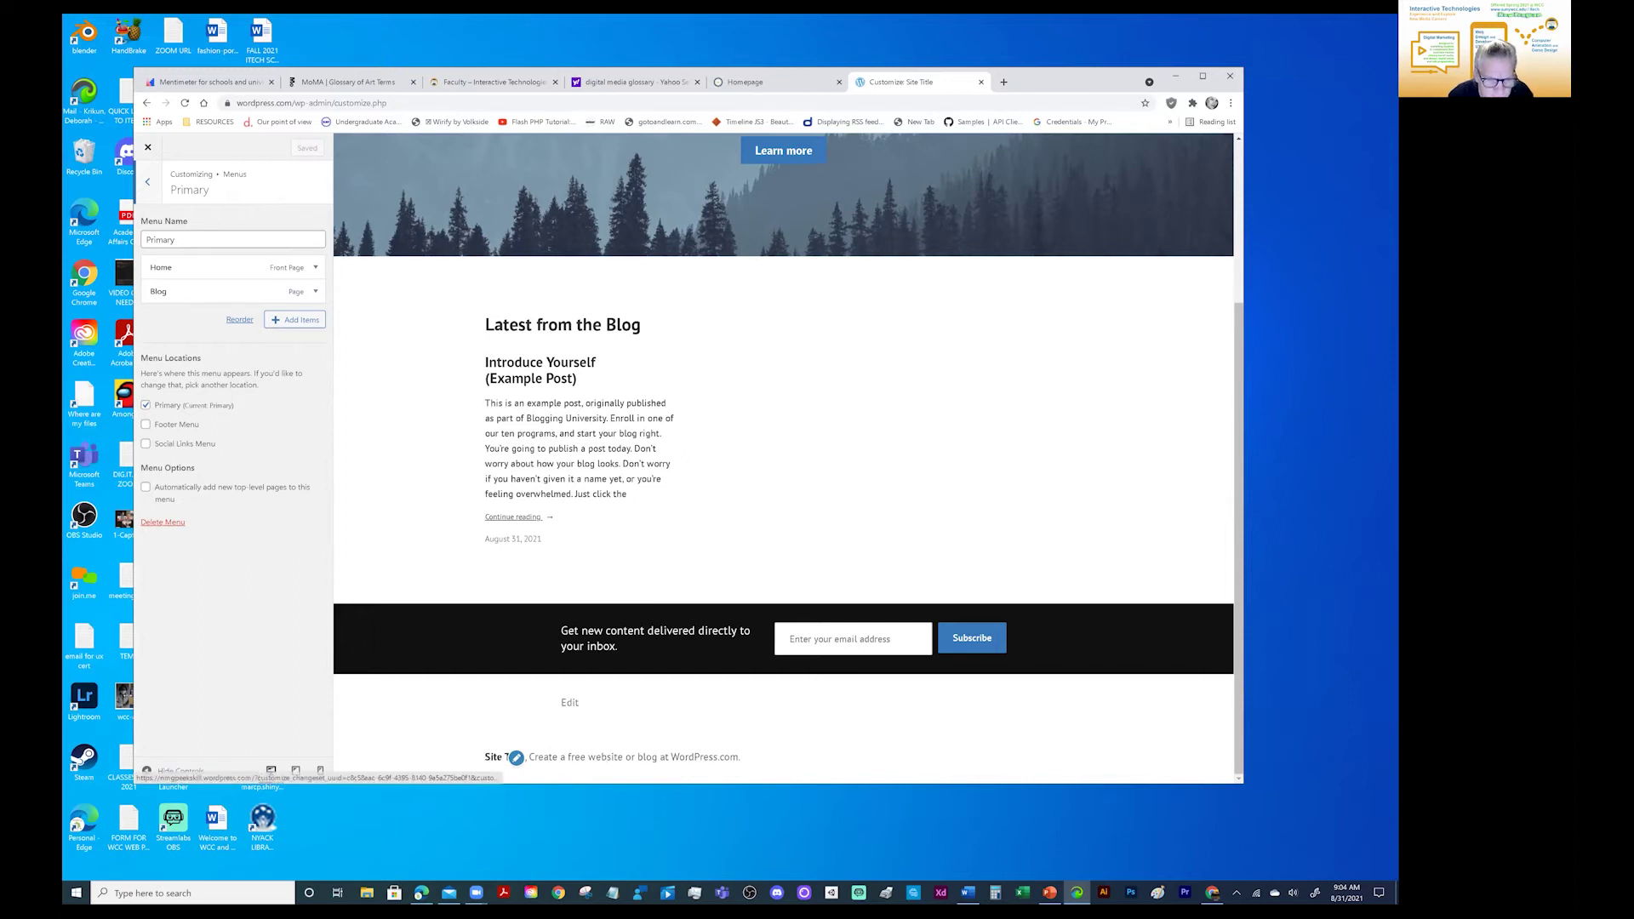
{"action": "scroll", "coordinate": [743, 304], "scroll_direction": "up", "scroll_amount": 3}
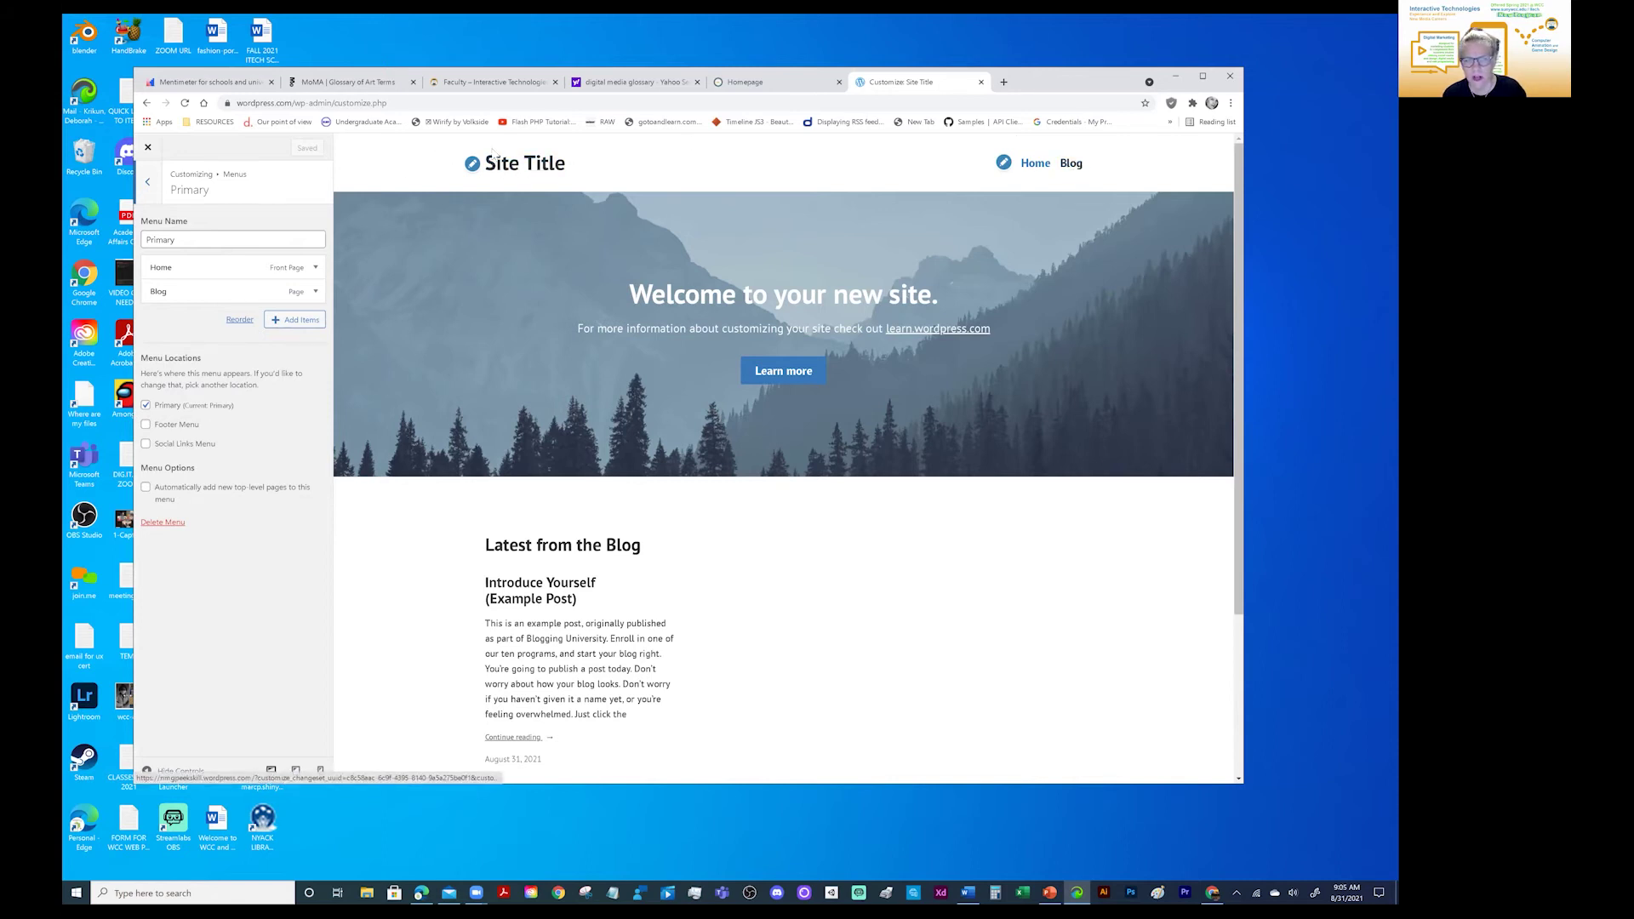
Step: In Site Identity, replace the old site title with 'New Media Group Student Club'
{"action": "left_click", "coordinate": [474, 168]}
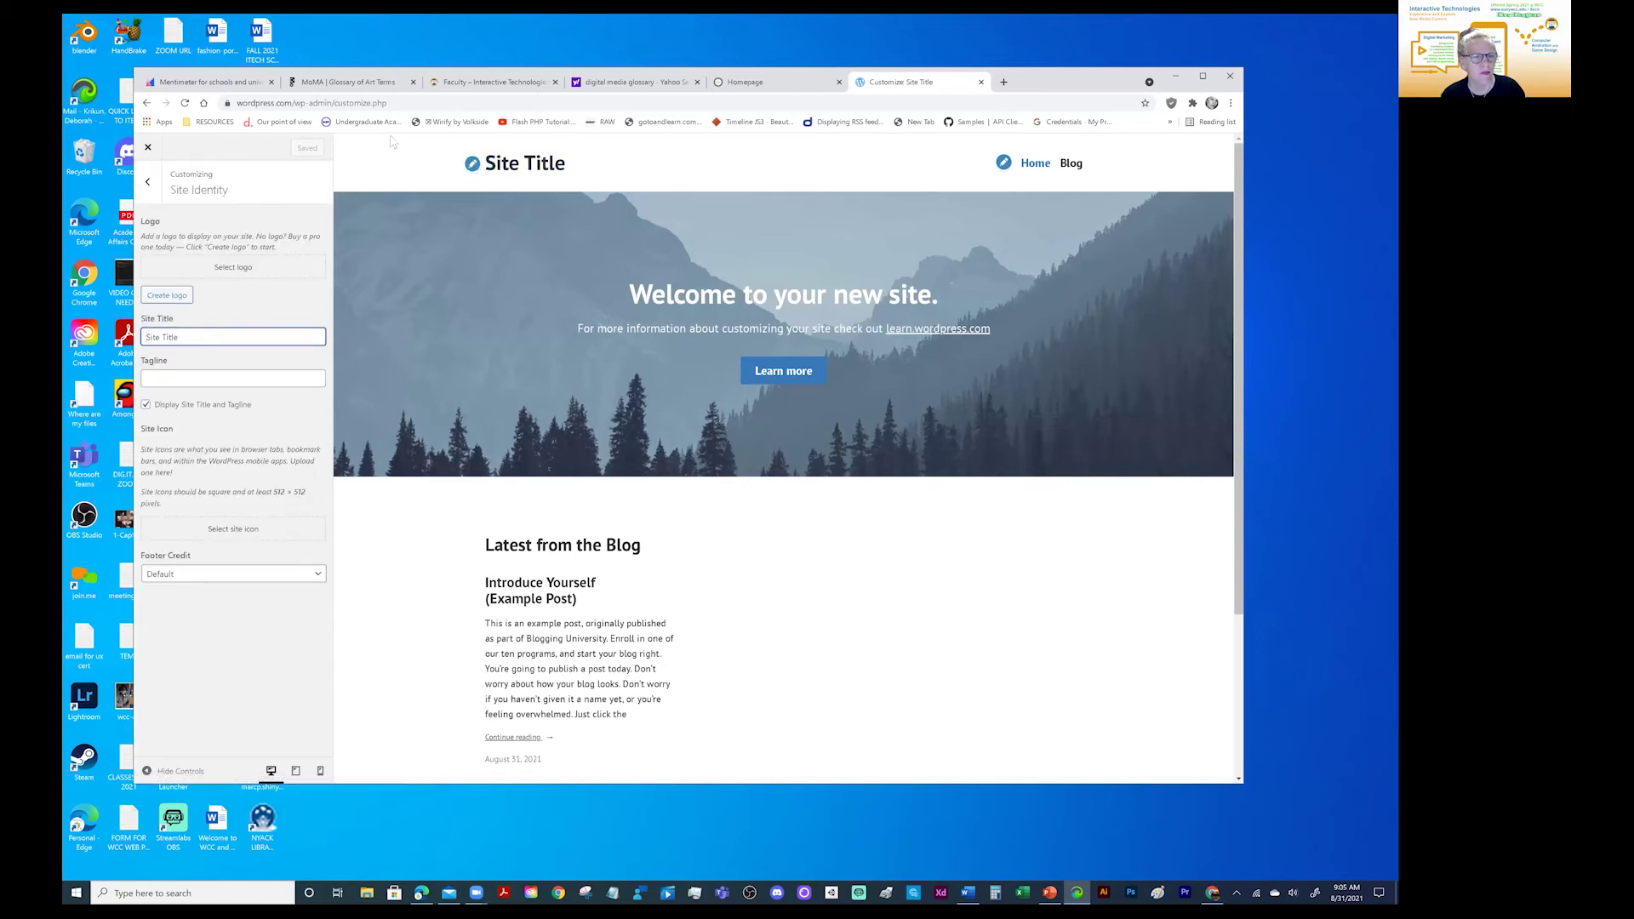
{"action": "type", "text": "New Media"}
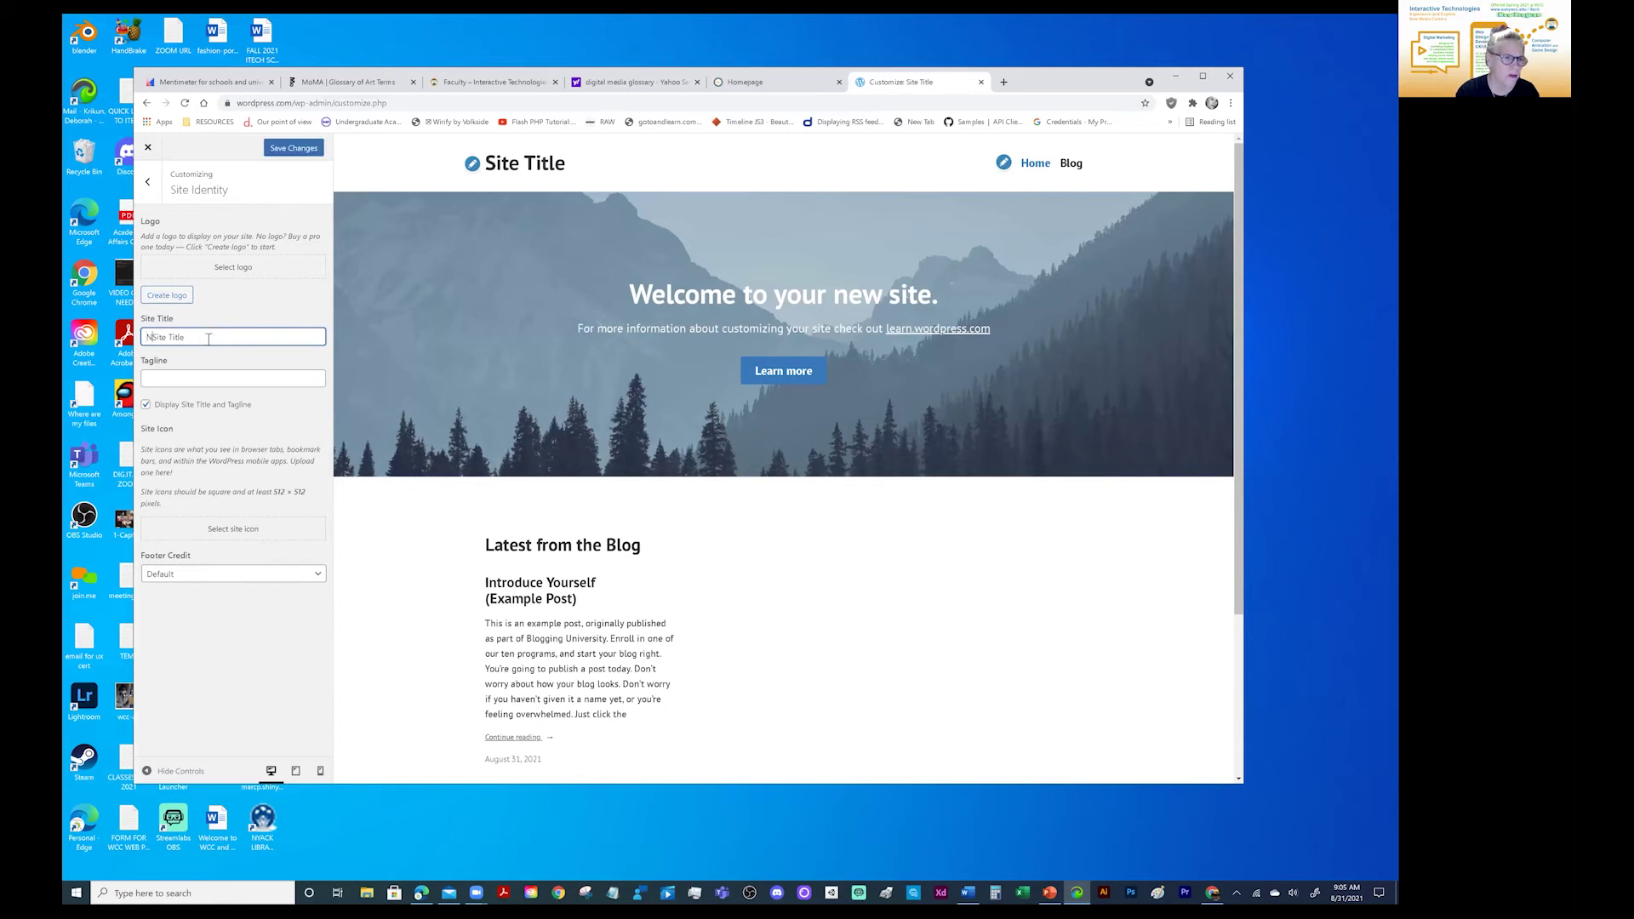
{"action": "type", "text": " Group "}
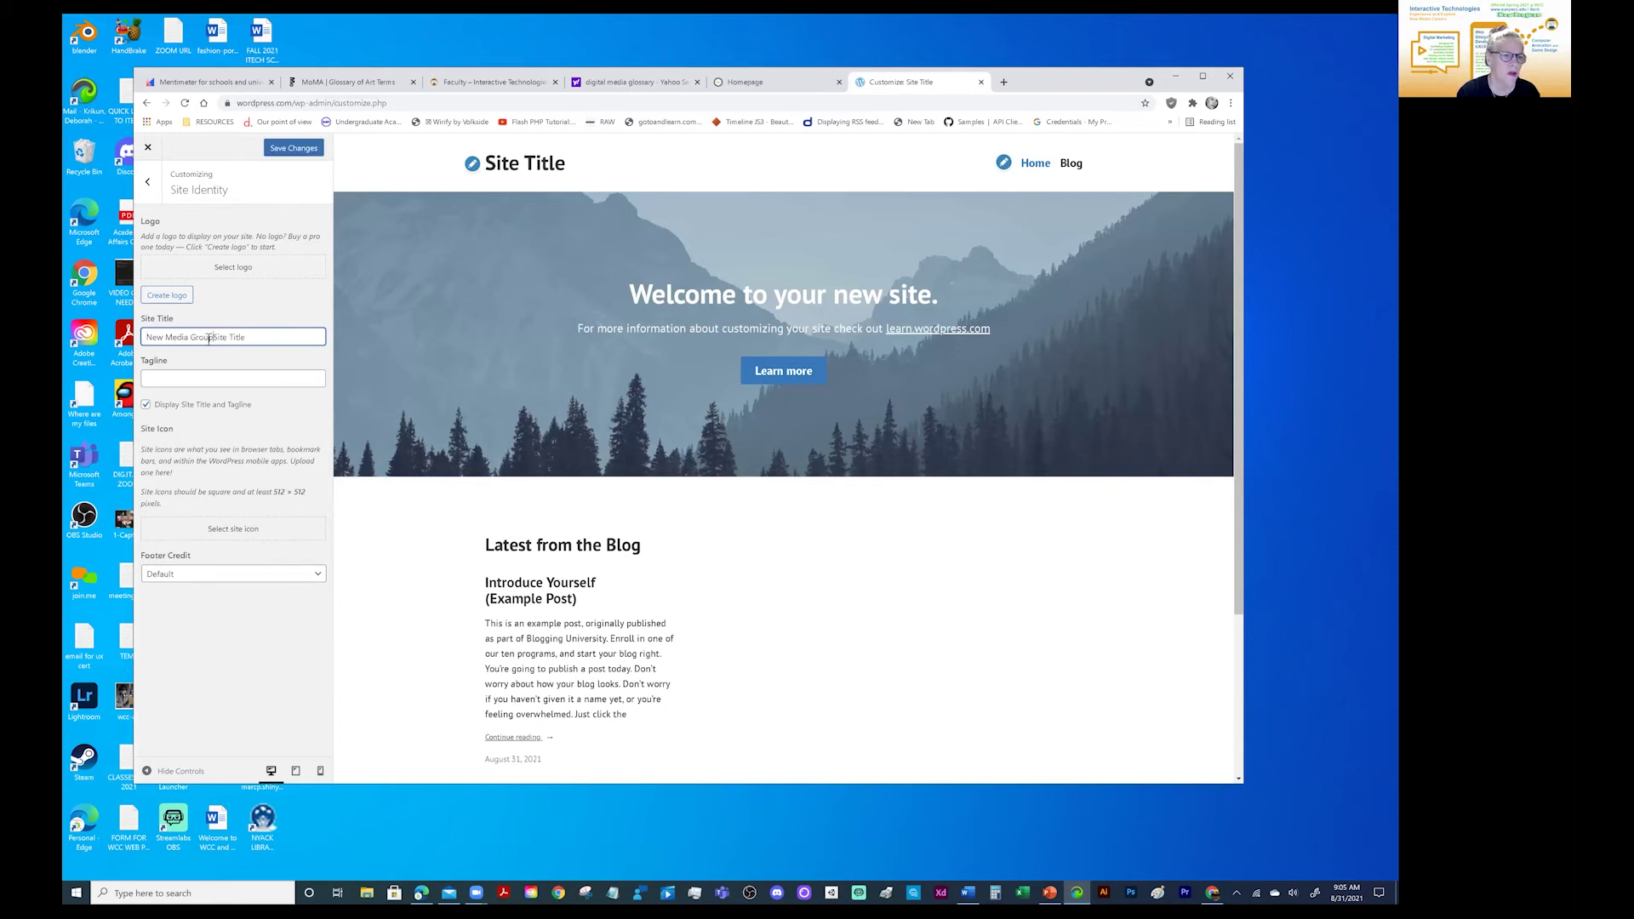
{"action": "type", "text": "Student "}
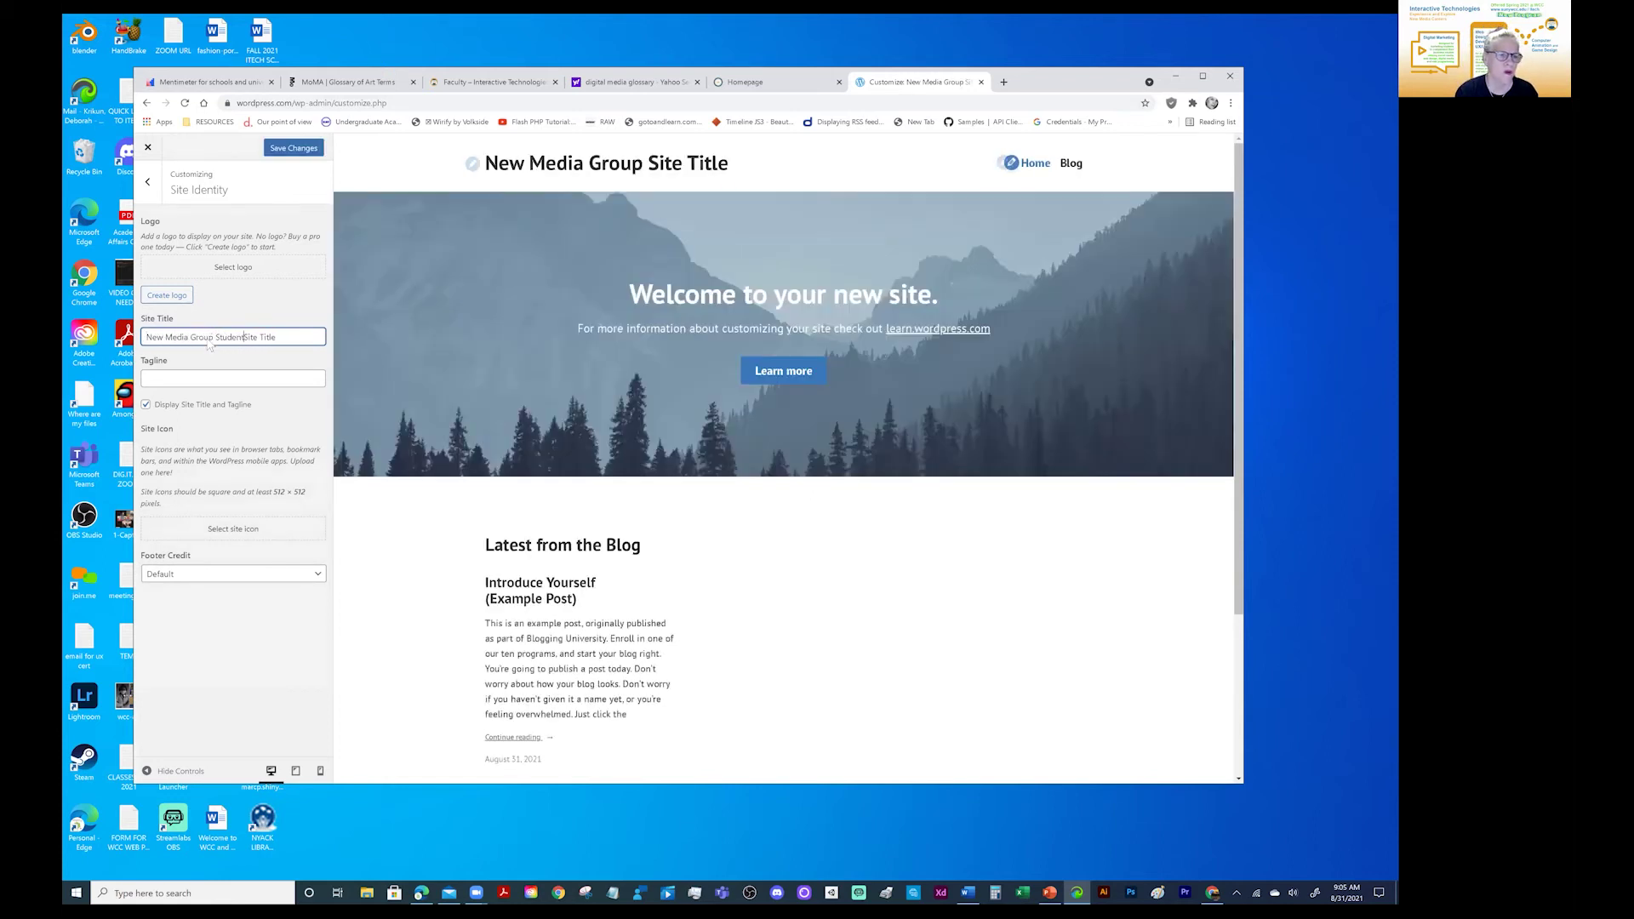
{"action": "type", "text": "Club"}
{"action": "key", "text": "End"}
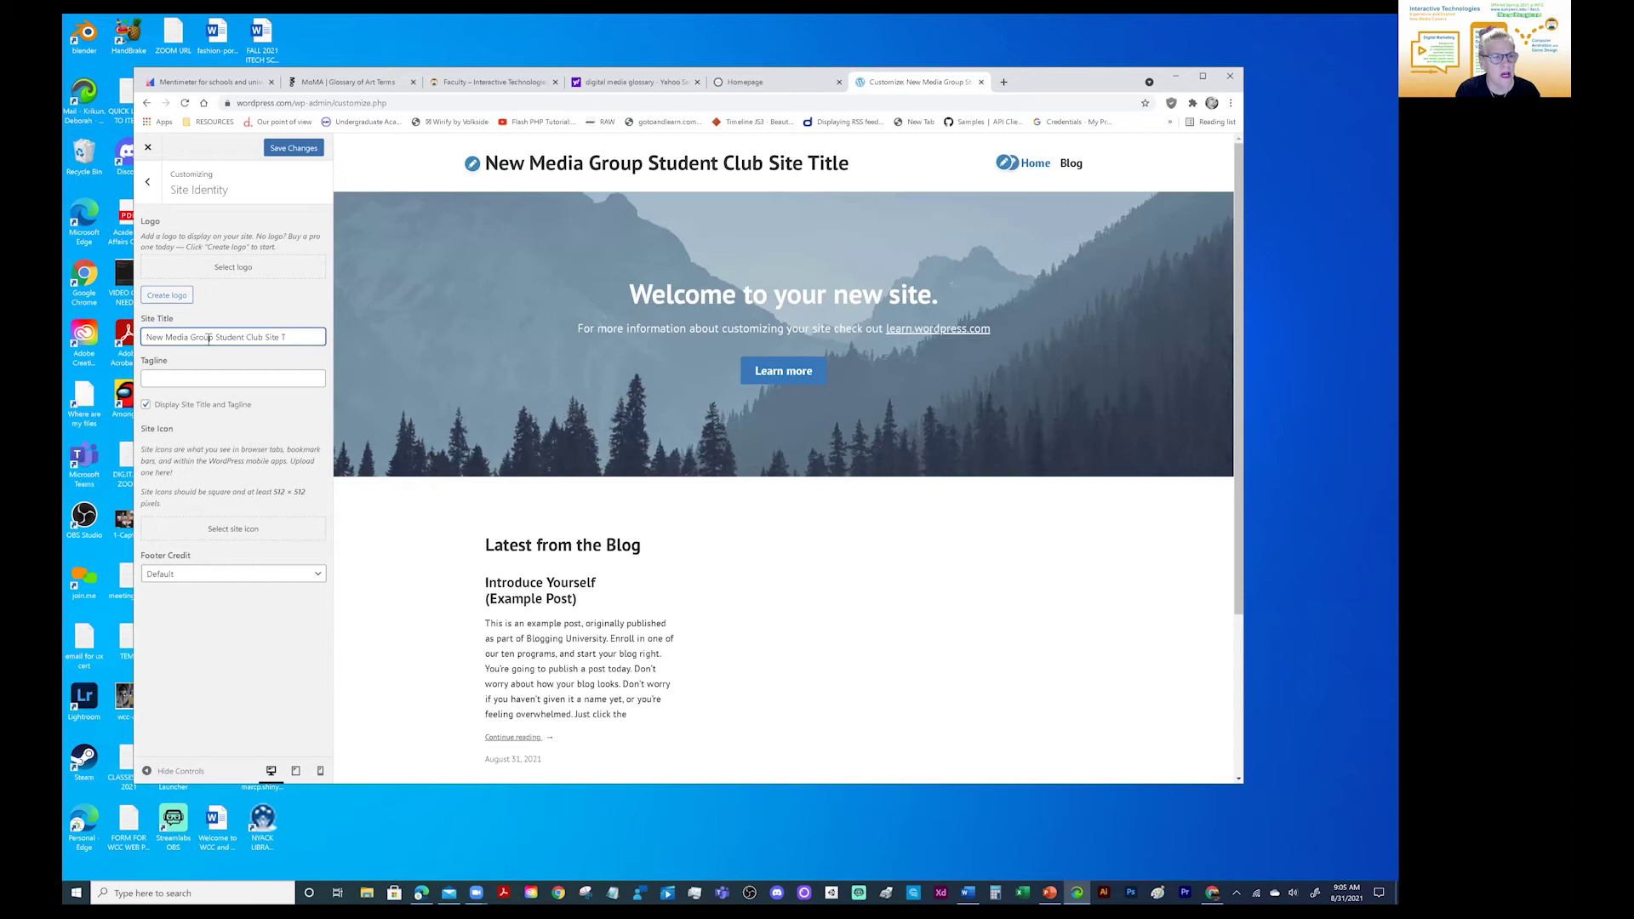
{"action": "key", "text": "BackSpace"}
{"action": "key", "text": "BackSpace"}
{"action": "key", "text": "BackSpace"}
{"action": "key", "text": "BackSpace"}
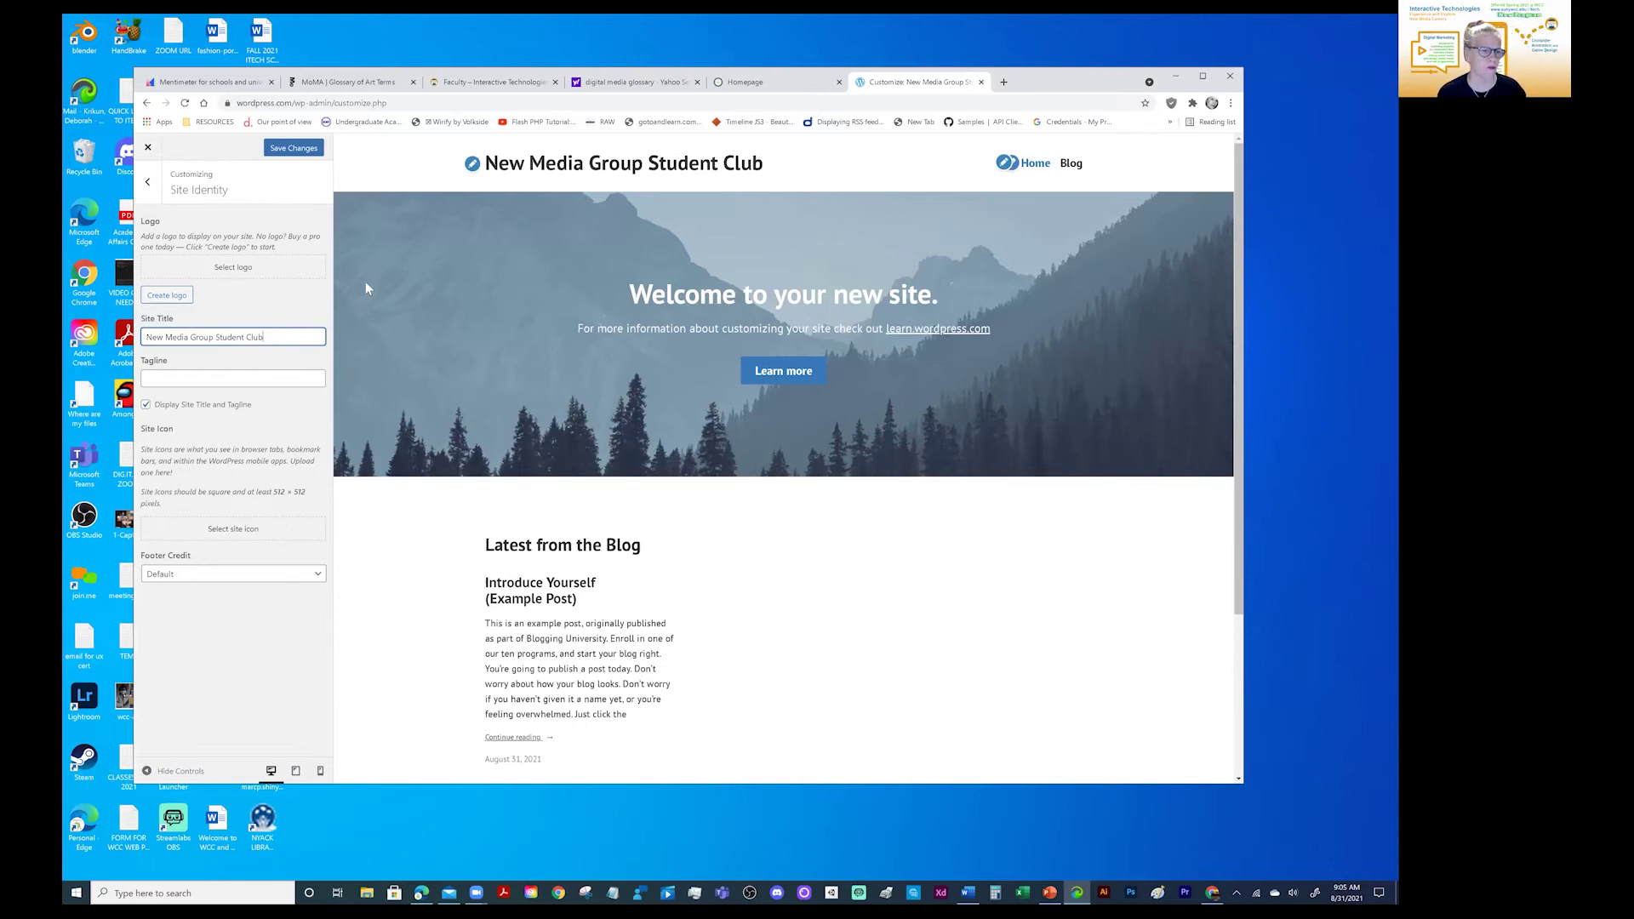
{"action": "left_click", "coordinate": [202, 380]}
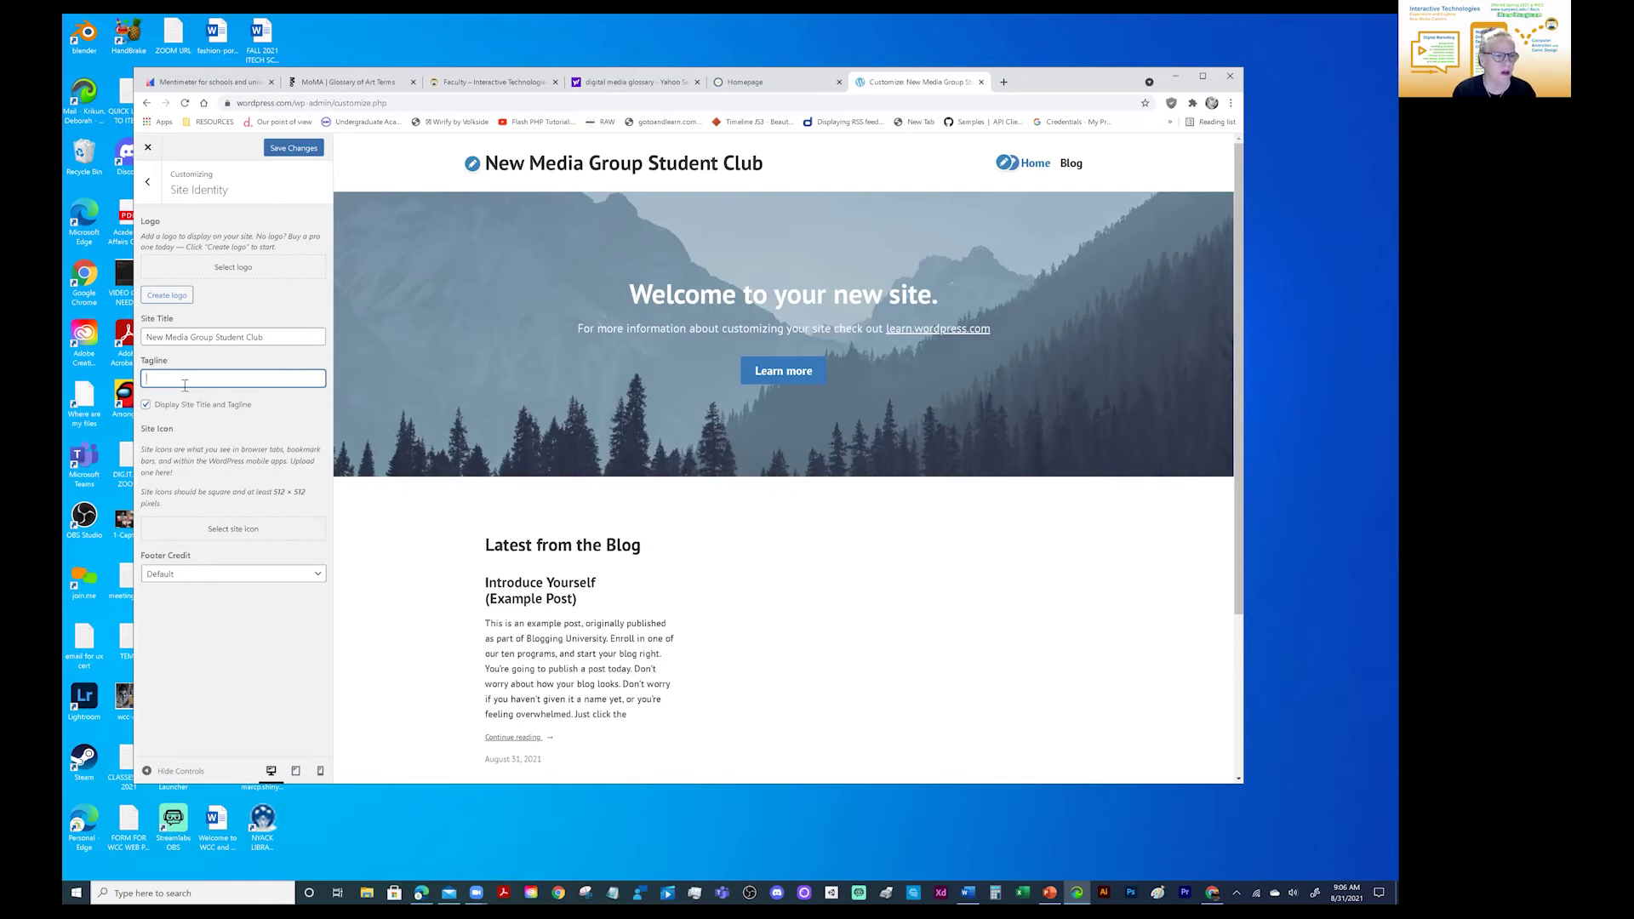
Step: Enter the tagline 'Create new tagline' and save the Site Identity changes
{"action": "type", "text": "Create new tagline"}
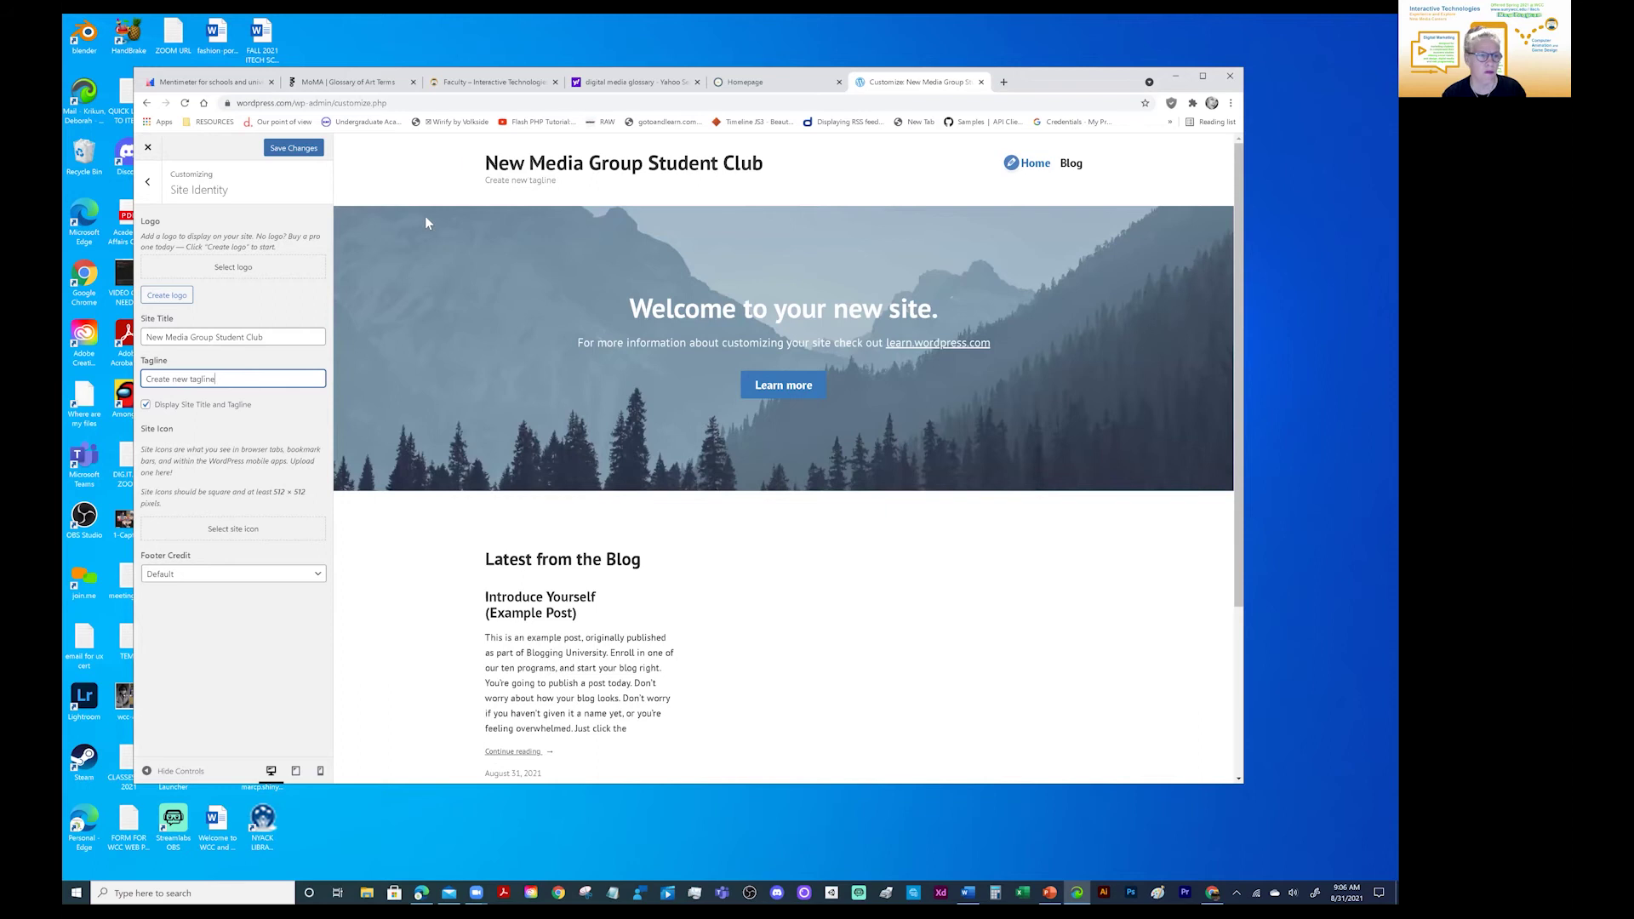
{"action": "left_click", "coordinate": [292, 149]}
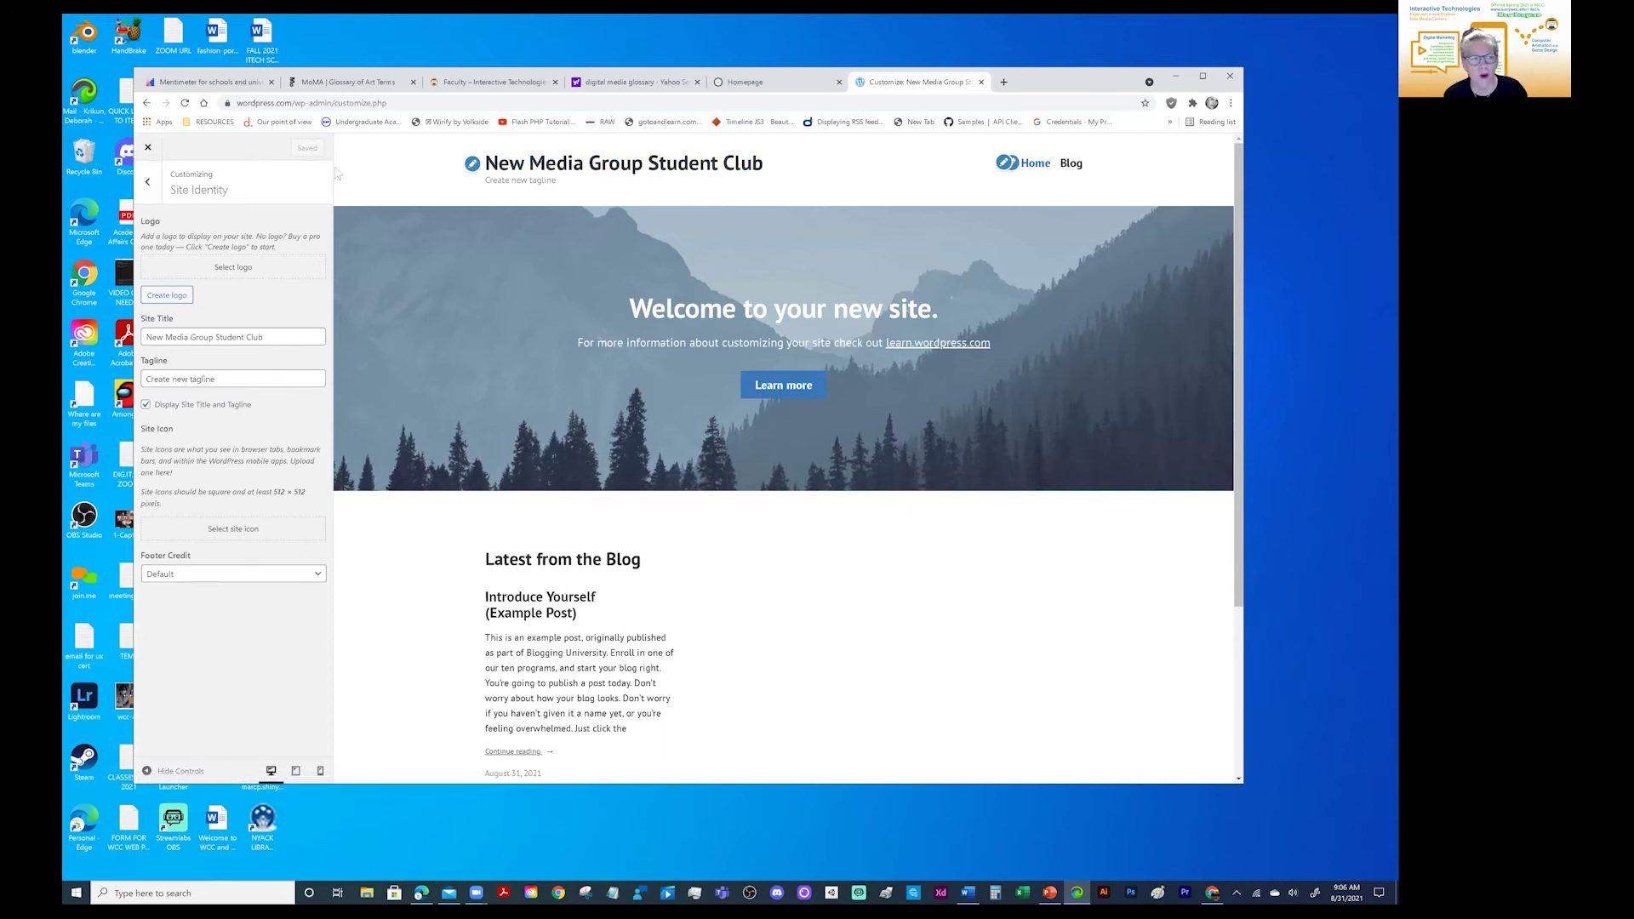
Step: In Menus > Primary, add the Digital Imaging and Print pages and drag Print under Digital Imaging
{"action": "left_click", "coordinate": [149, 179]}
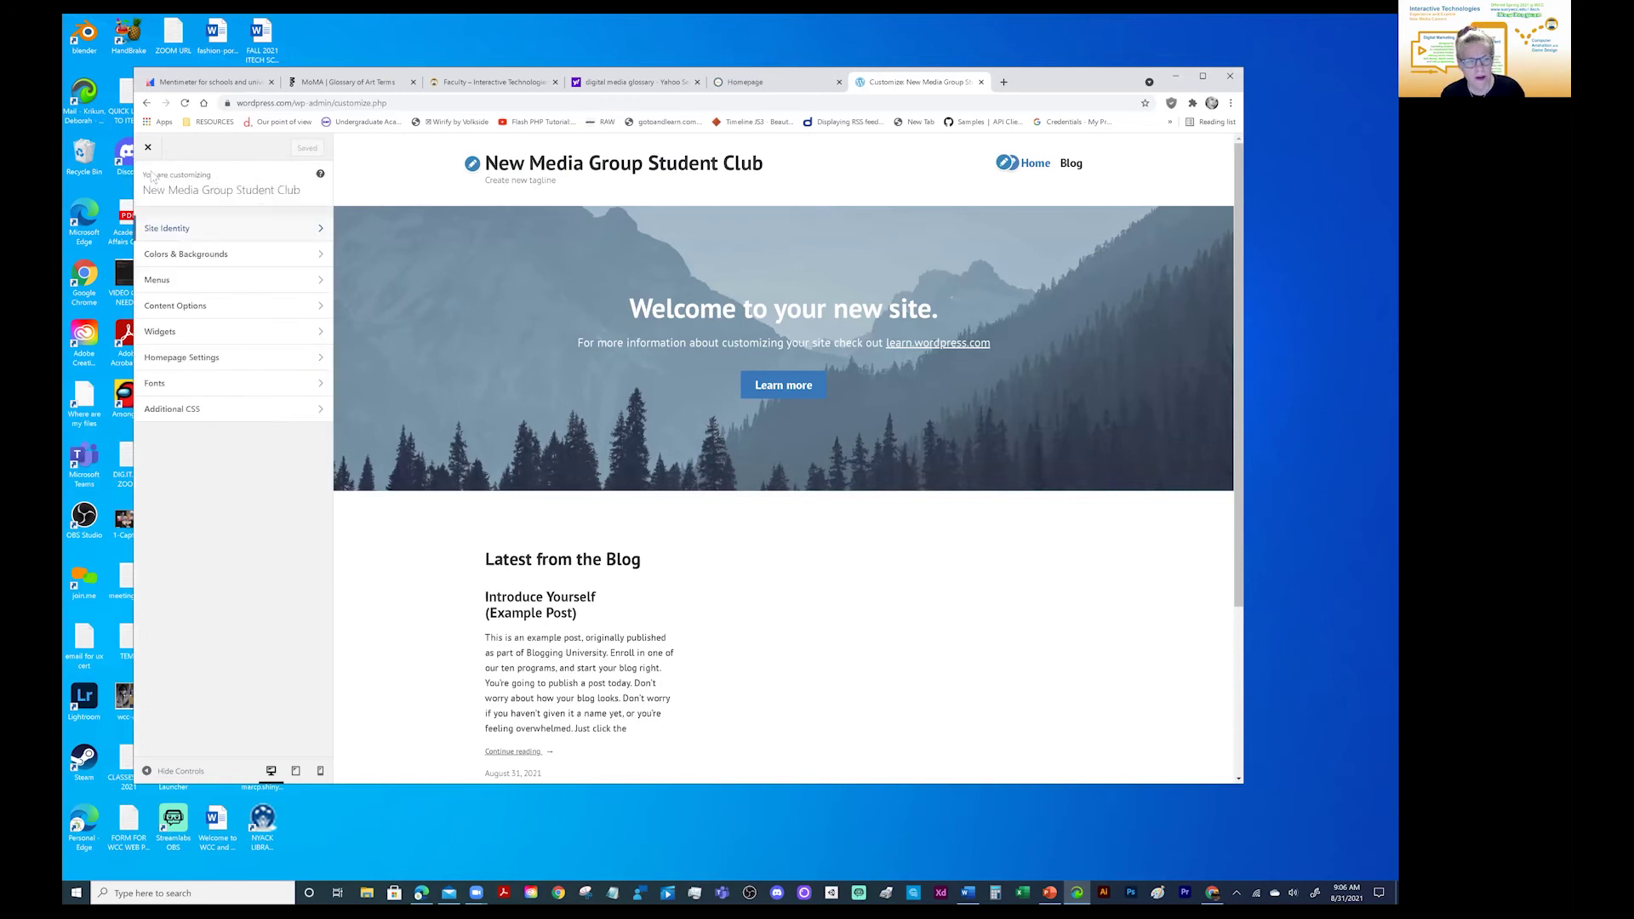
{"action": "left_click", "coordinate": [237, 285]}
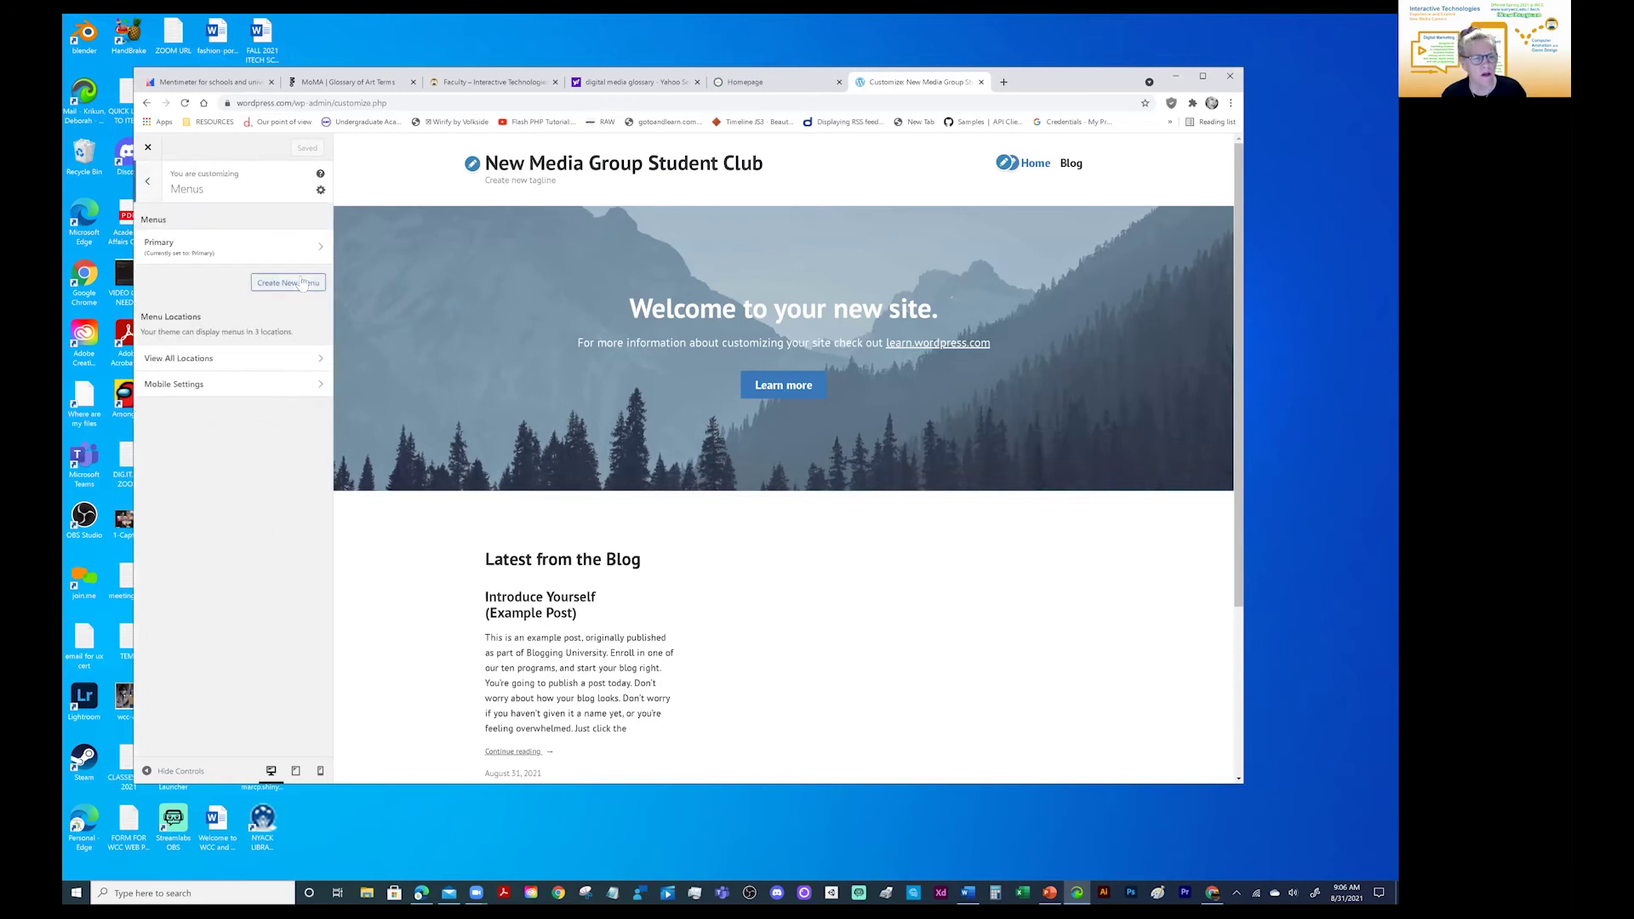
{"action": "left_click", "coordinate": [197, 251]}
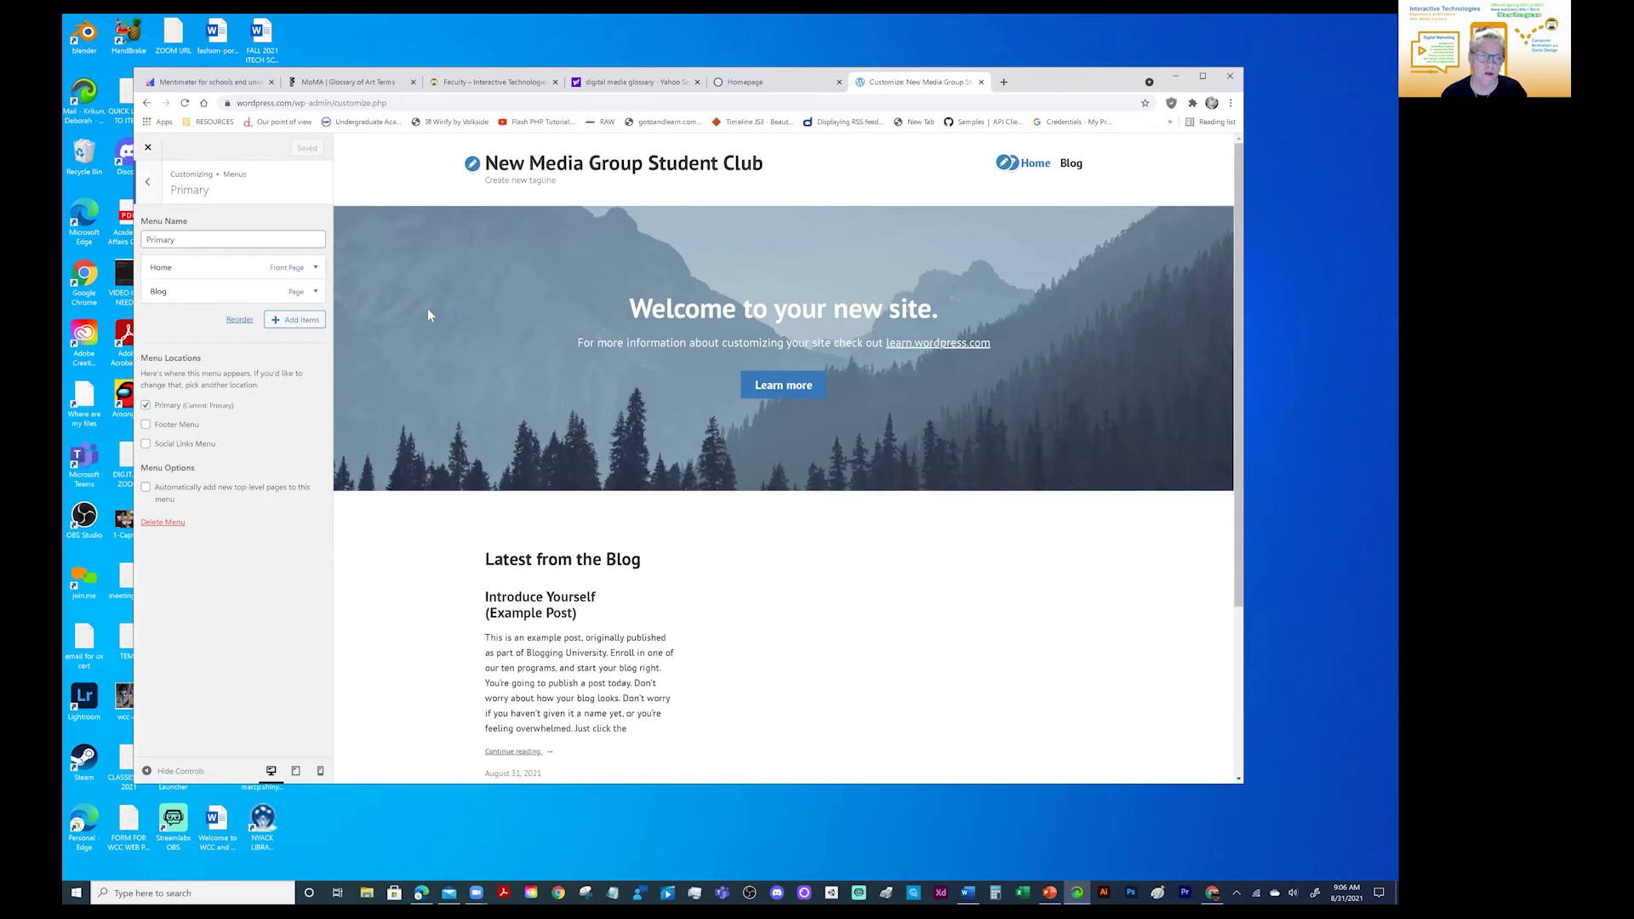
{"action": "left_click", "coordinate": [300, 322]}
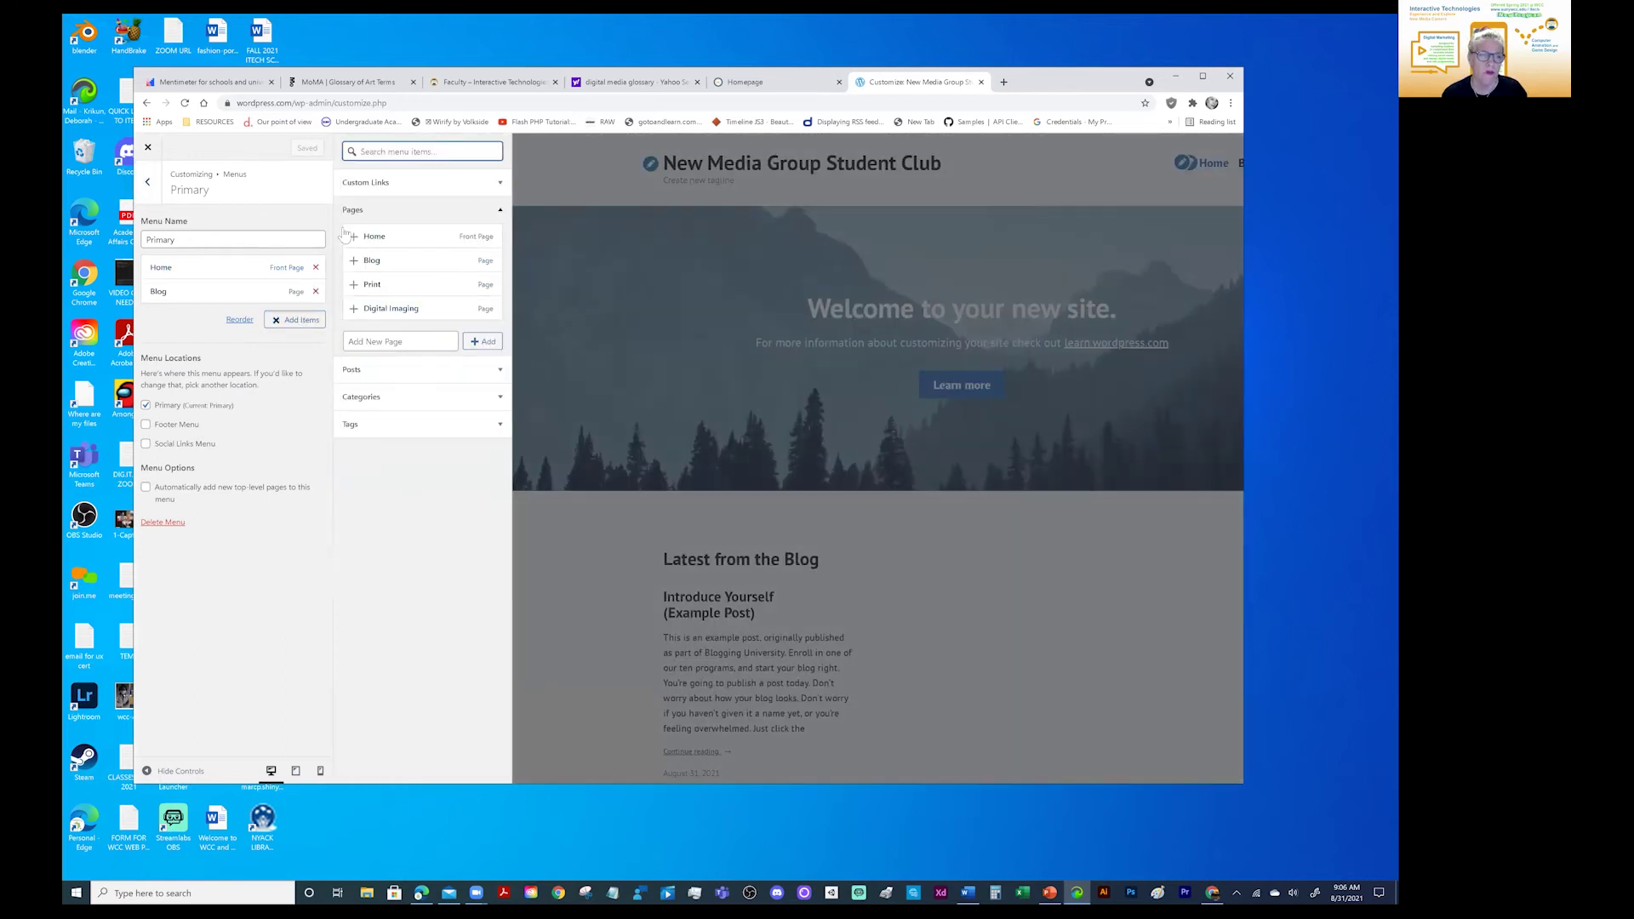
{"action": "left_click", "coordinate": [389, 309]}
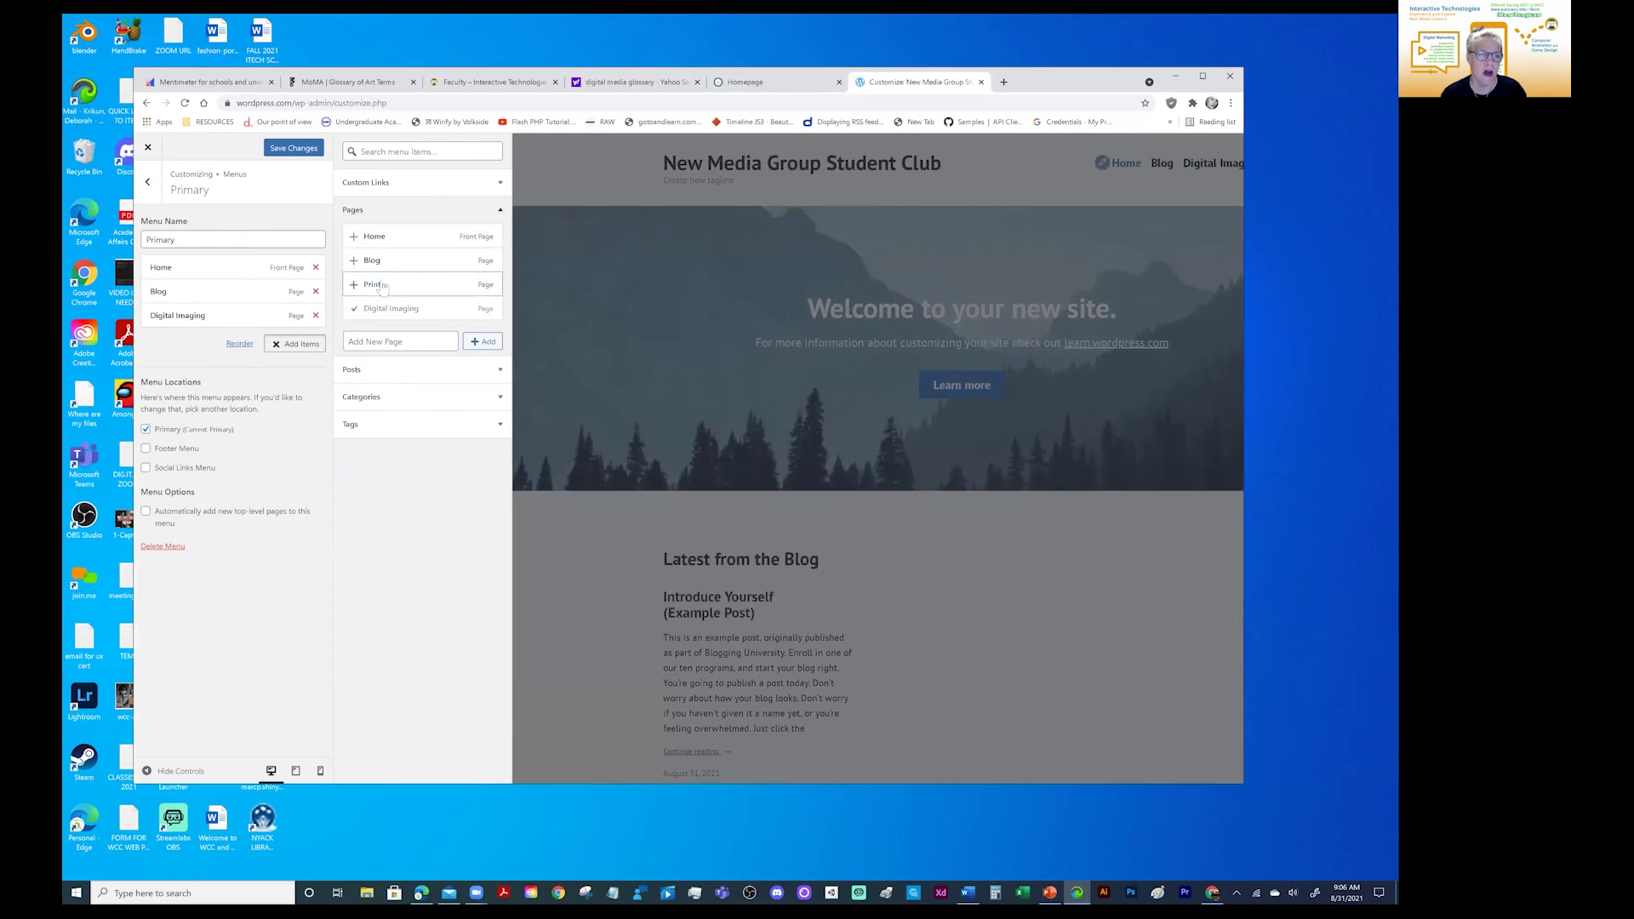
{"action": "left_click", "coordinate": [374, 284]}
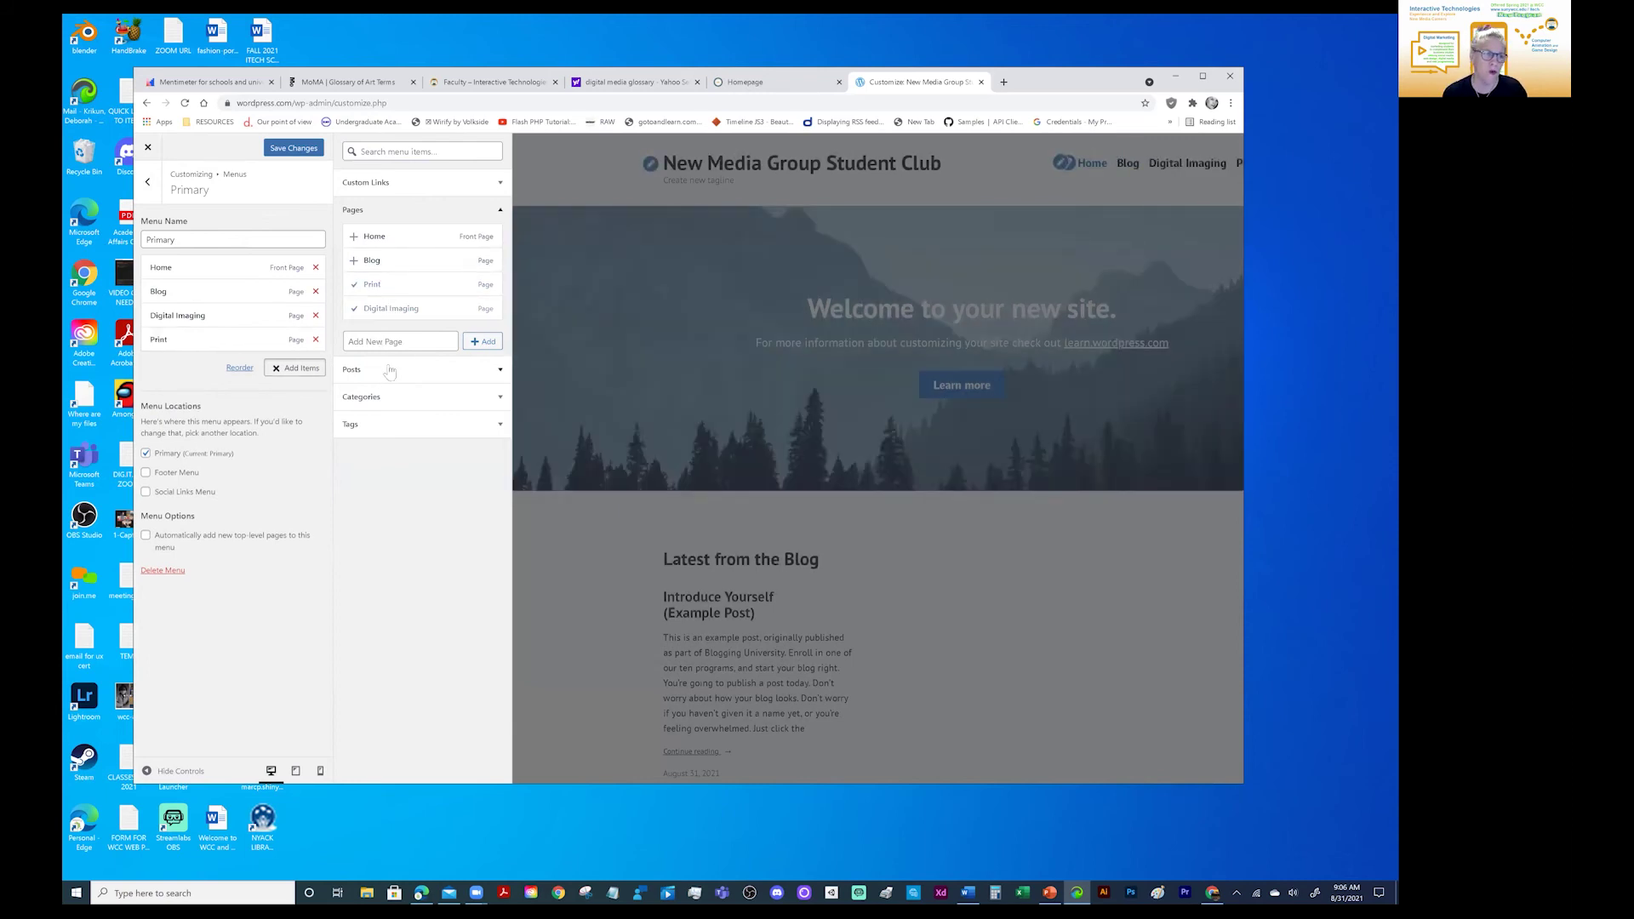
{"action": "left_click_drag", "start_coordinate": [171, 341], "coordinate": [194, 372]}
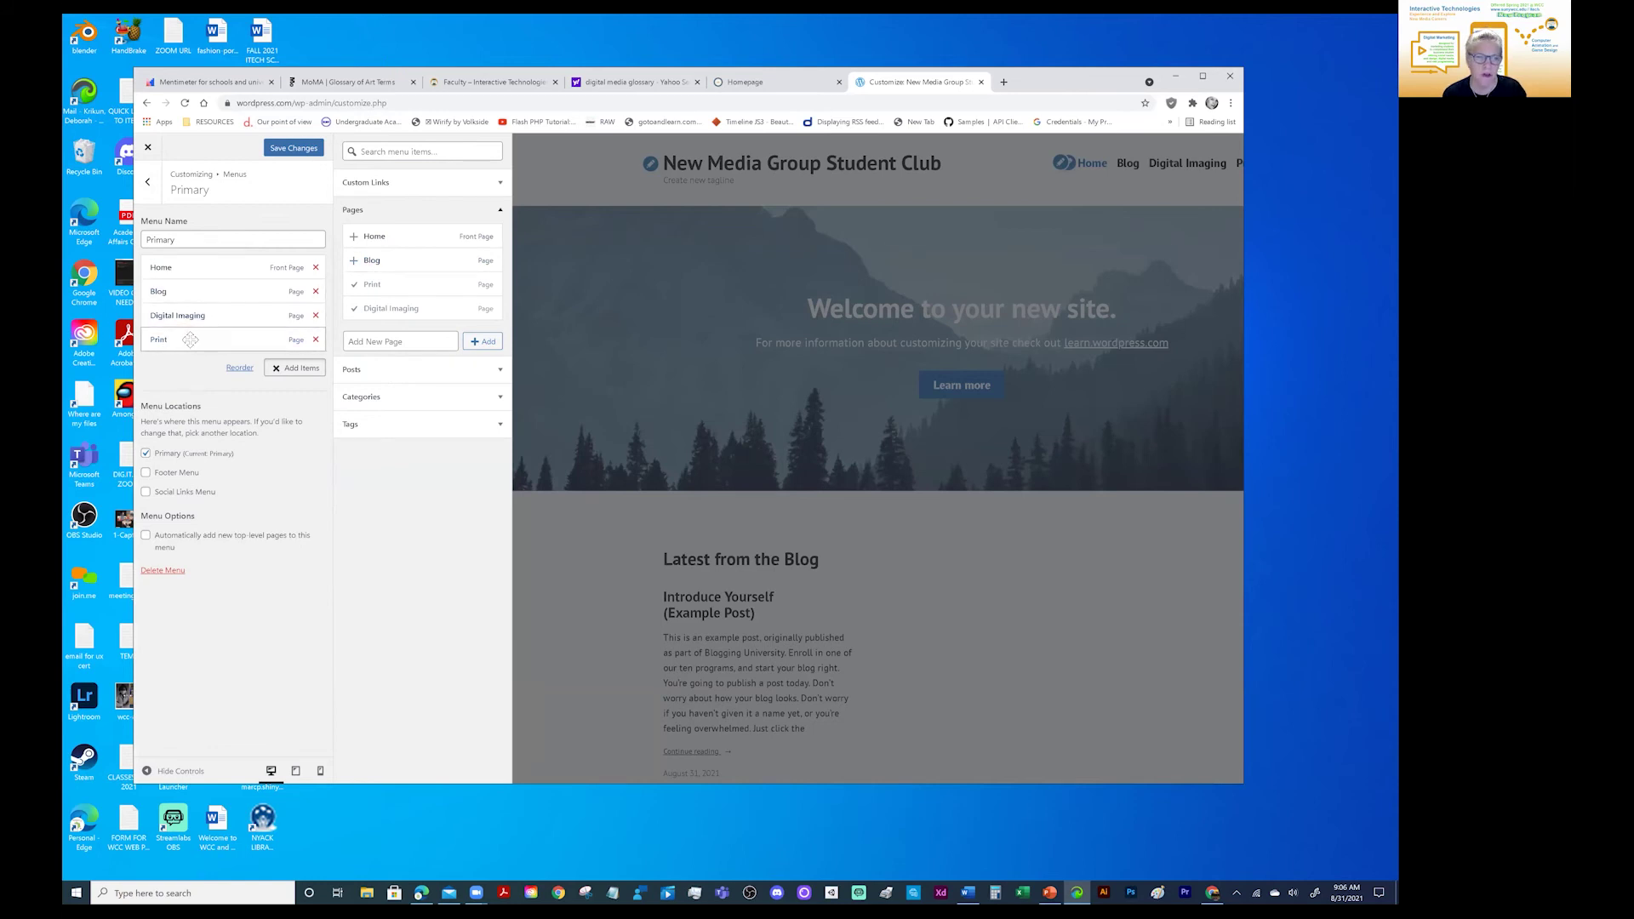
{"action": "left_click_drag", "start_coordinate": [185, 340], "coordinate": [205, 345]}
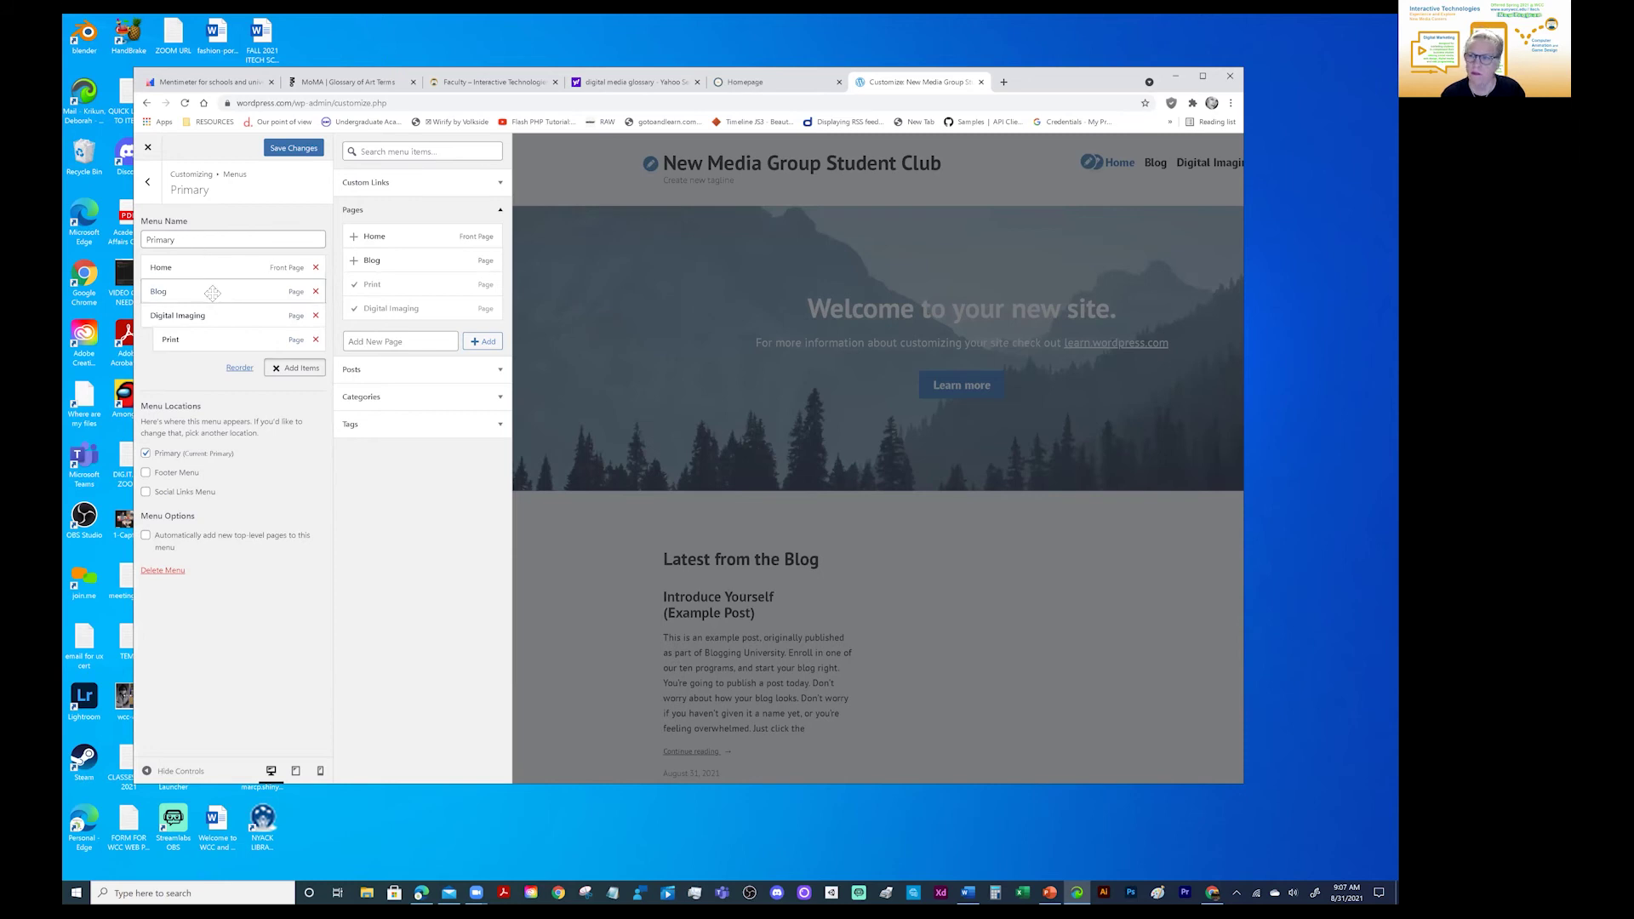
Step: Save the menu and preview the Digital Imaging page with Print in its dropdown
{"action": "left_click", "coordinate": [293, 148]}
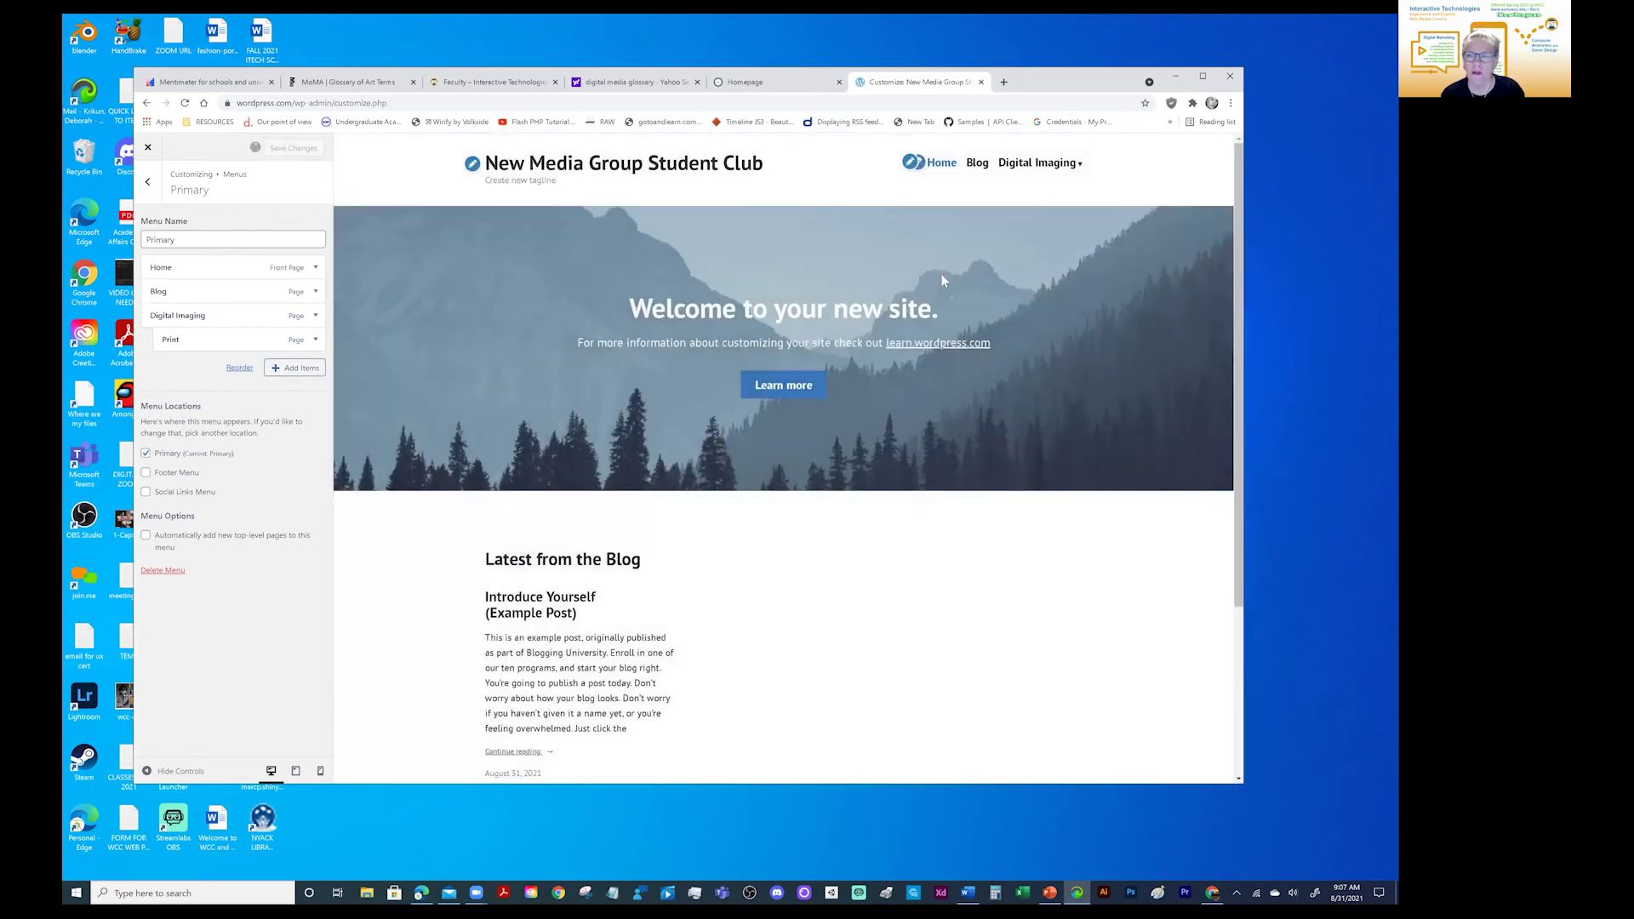
{"action": "mouse_move", "coordinate": [1038, 163]}
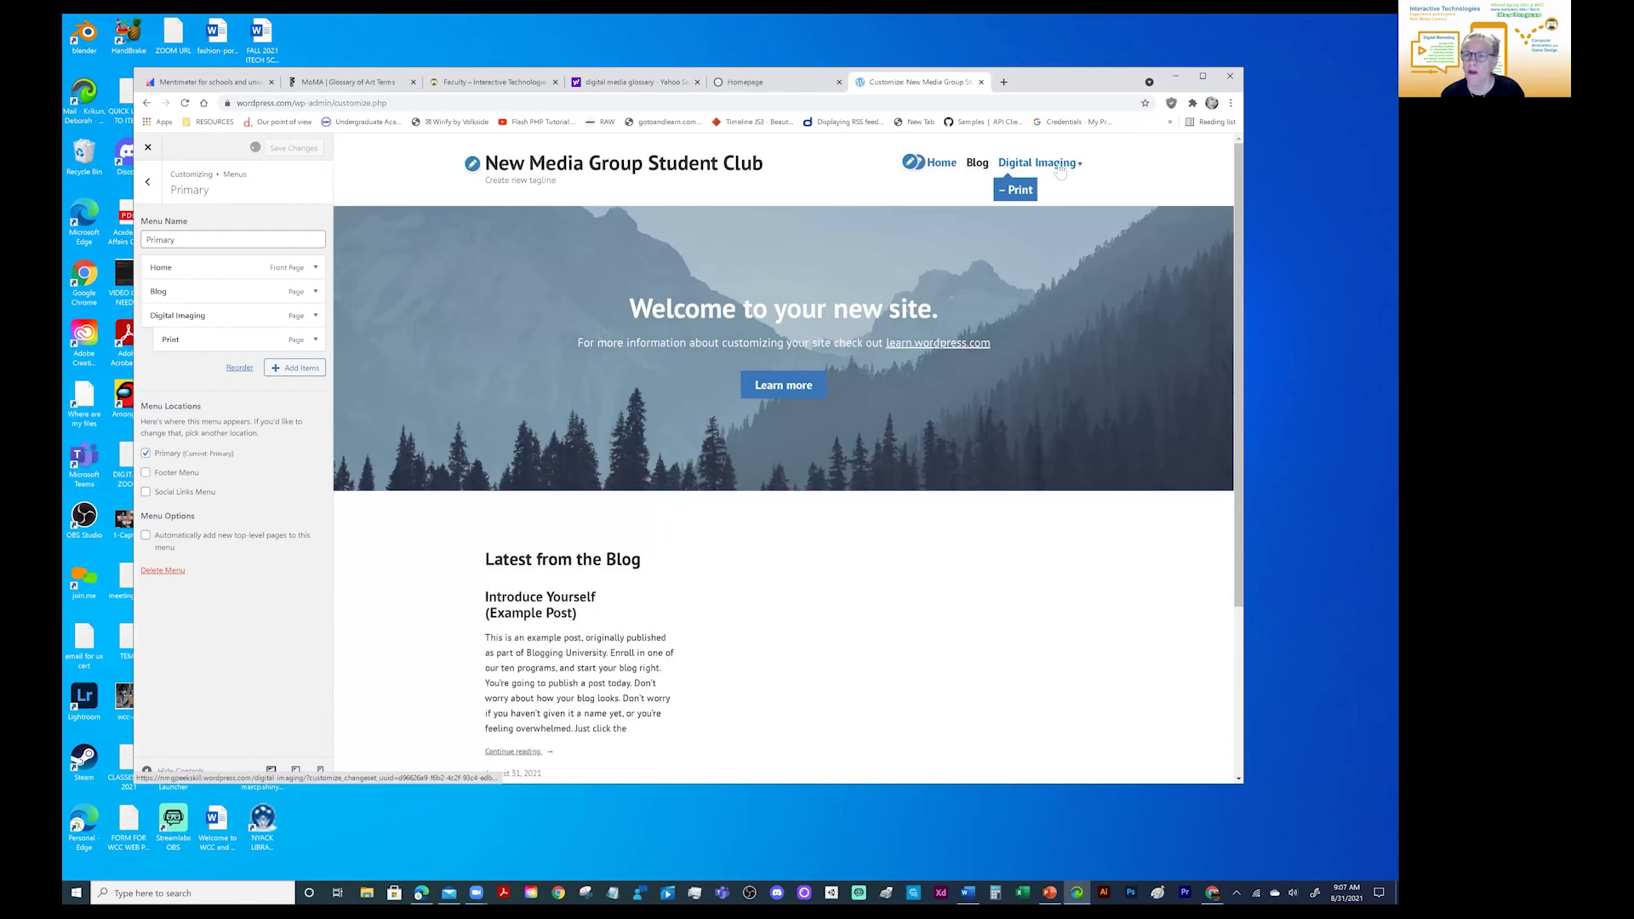
{"action": "left_click", "coordinate": [1024, 189]}
{"action": "mouse_move", "coordinate": [1025, 168]}
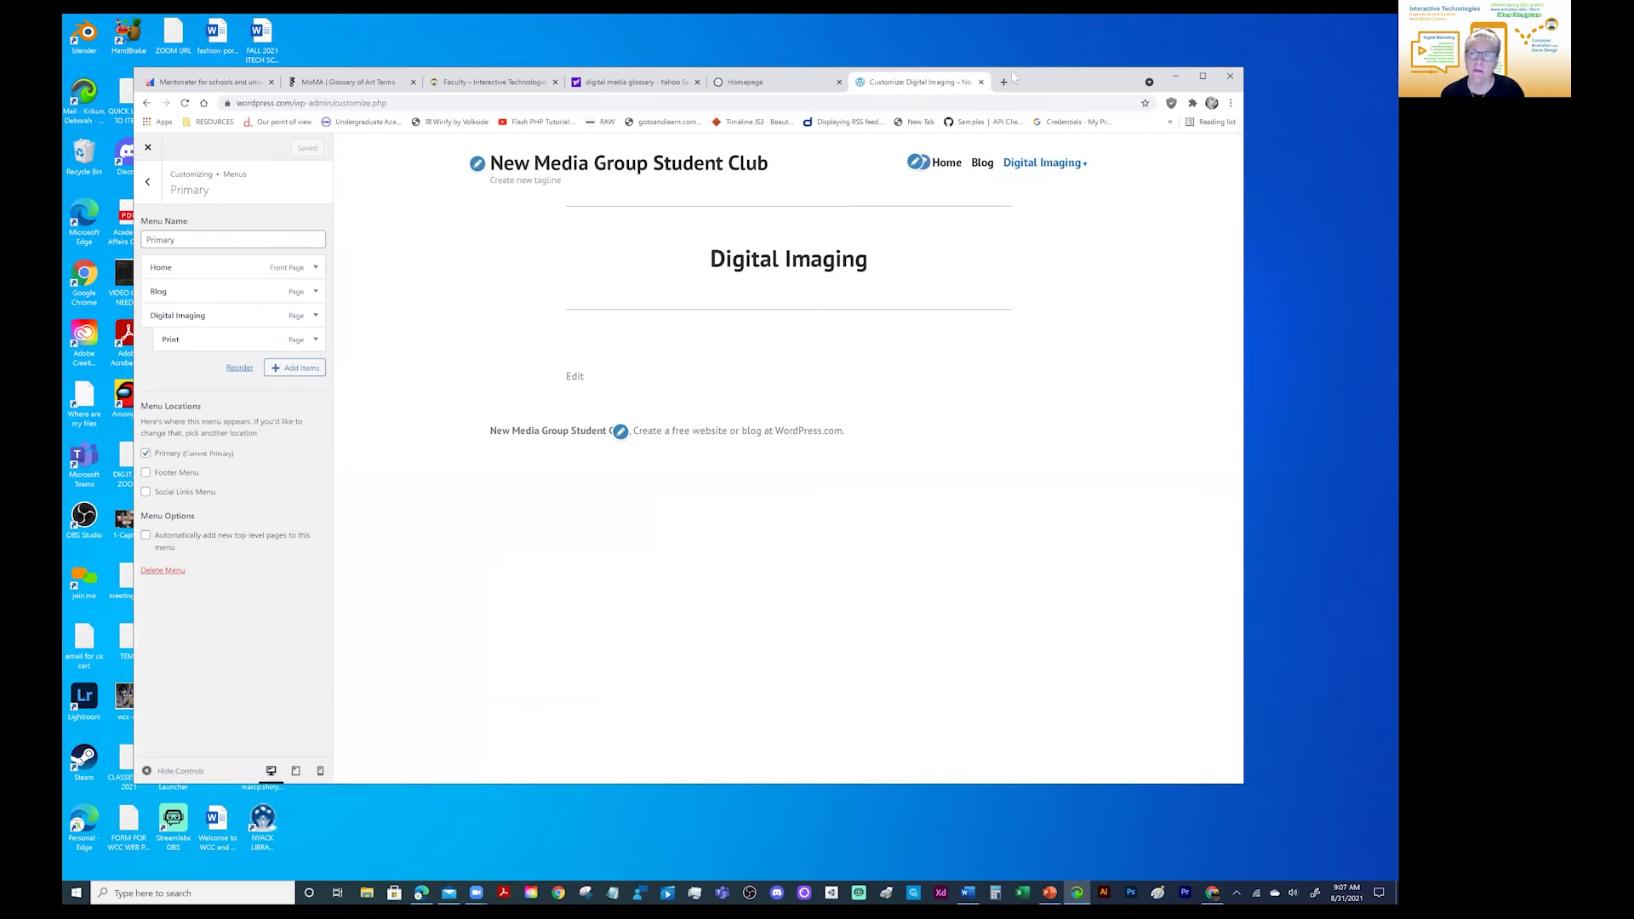
{"action": "mouse_move", "coordinate": [1075, 170]}
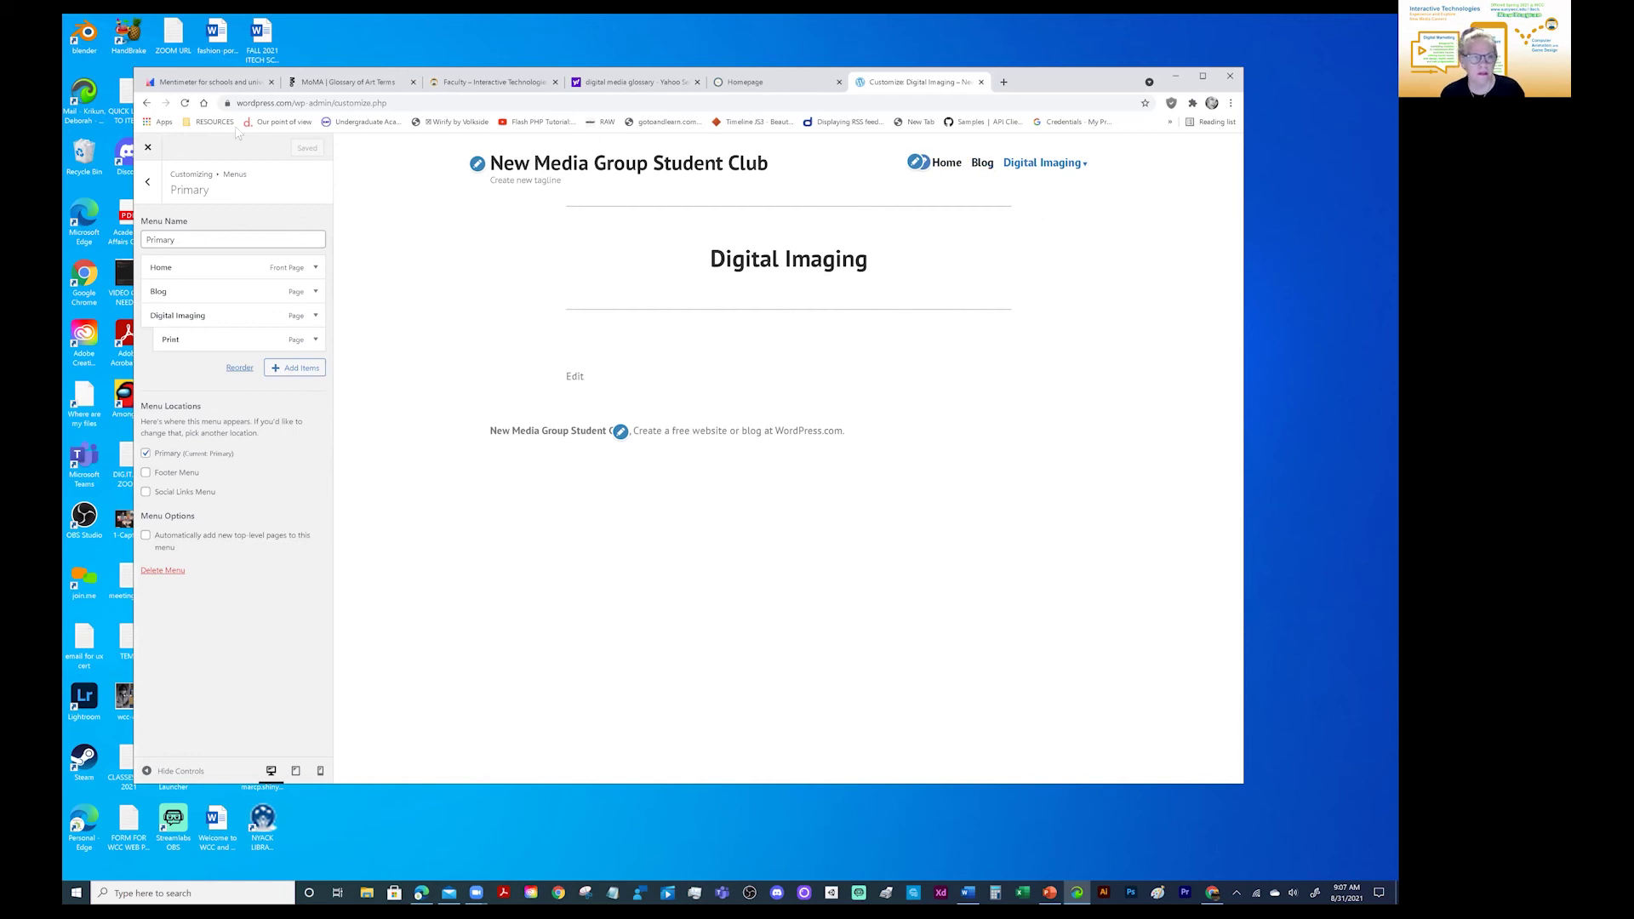
Step: Close the Customizer, visit the unlaunched site, and start the Launch site flow
{"action": "left_click", "coordinate": [148, 149]}
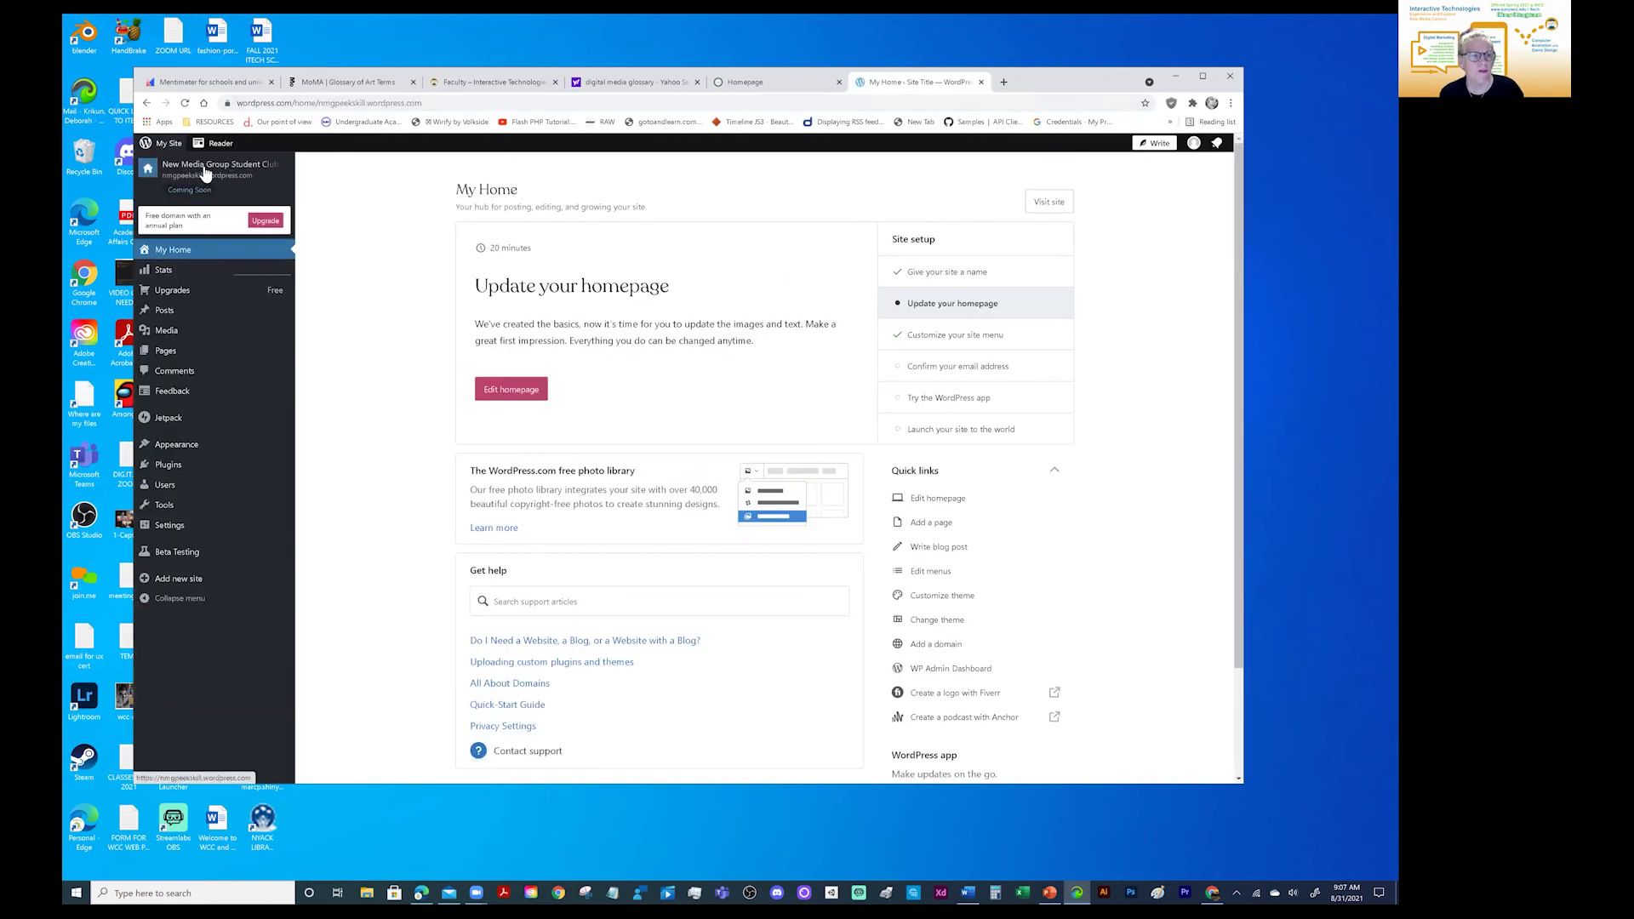
{"action": "left_click", "coordinate": [205, 170]}
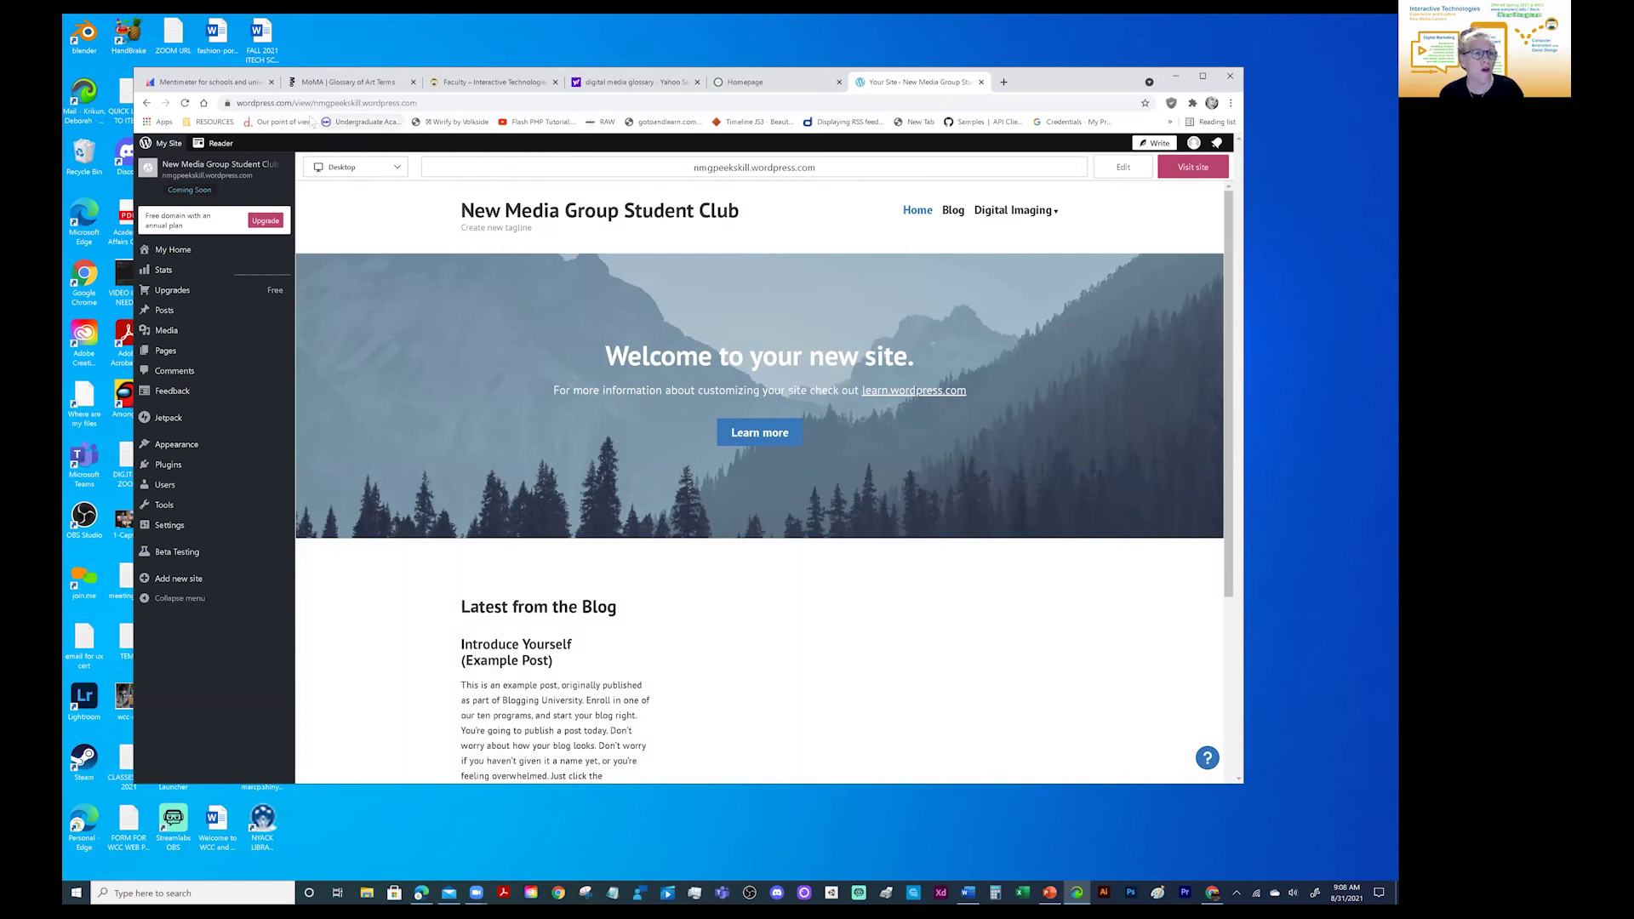
{"action": "mouse_move", "coordinate": [1022, 218]}
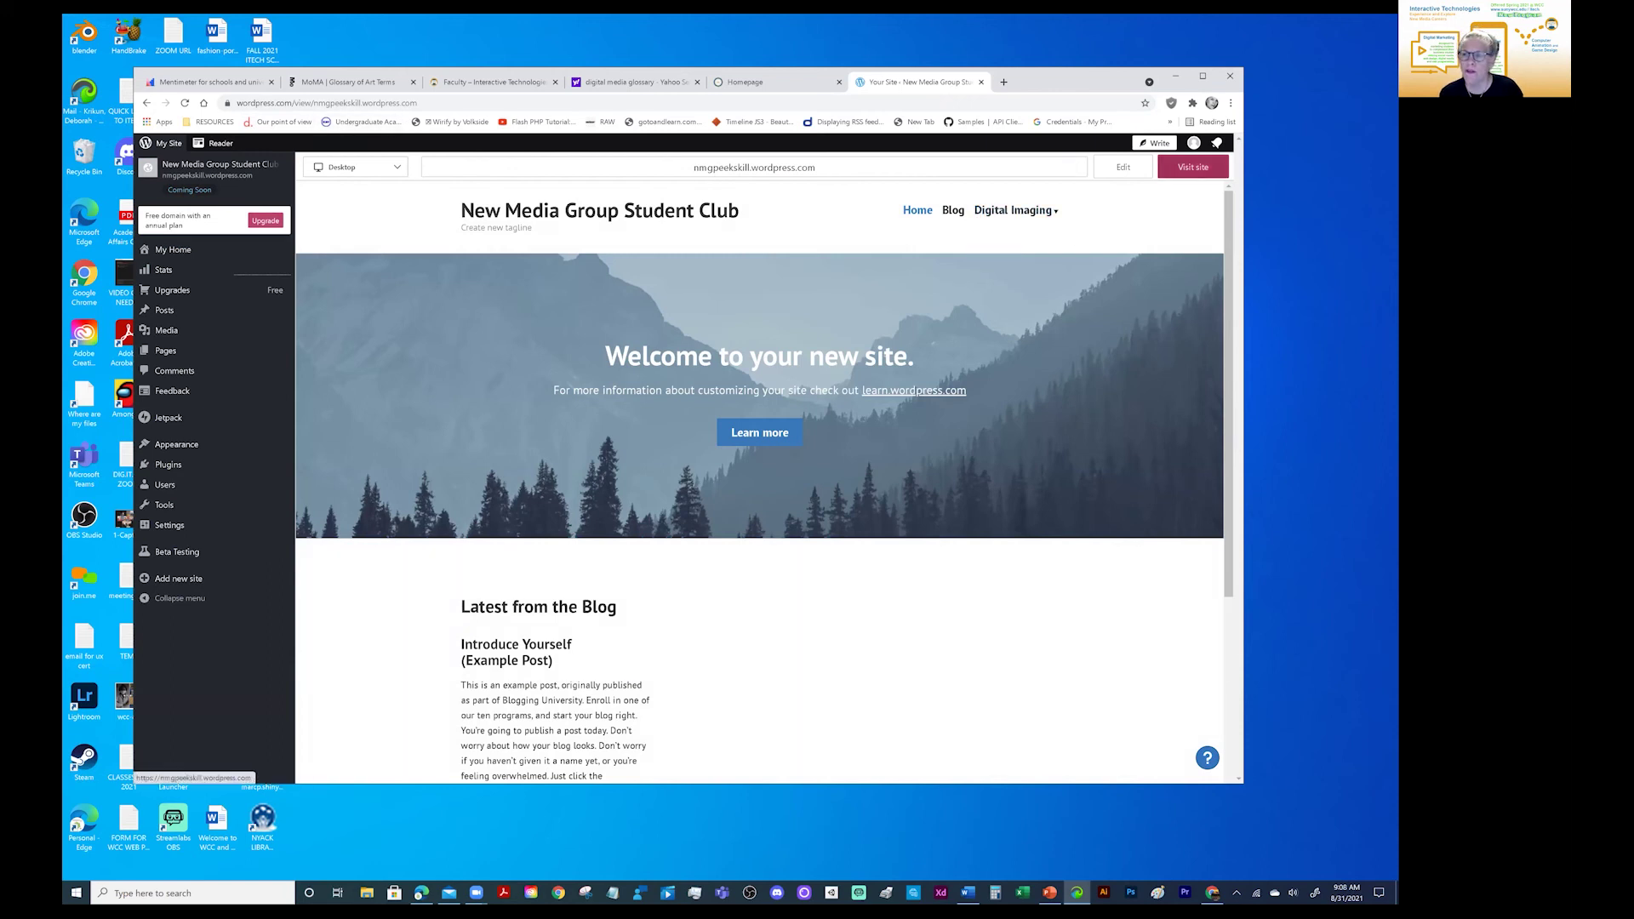
{"action": "left_click", "coordinate": [1192, 167]}
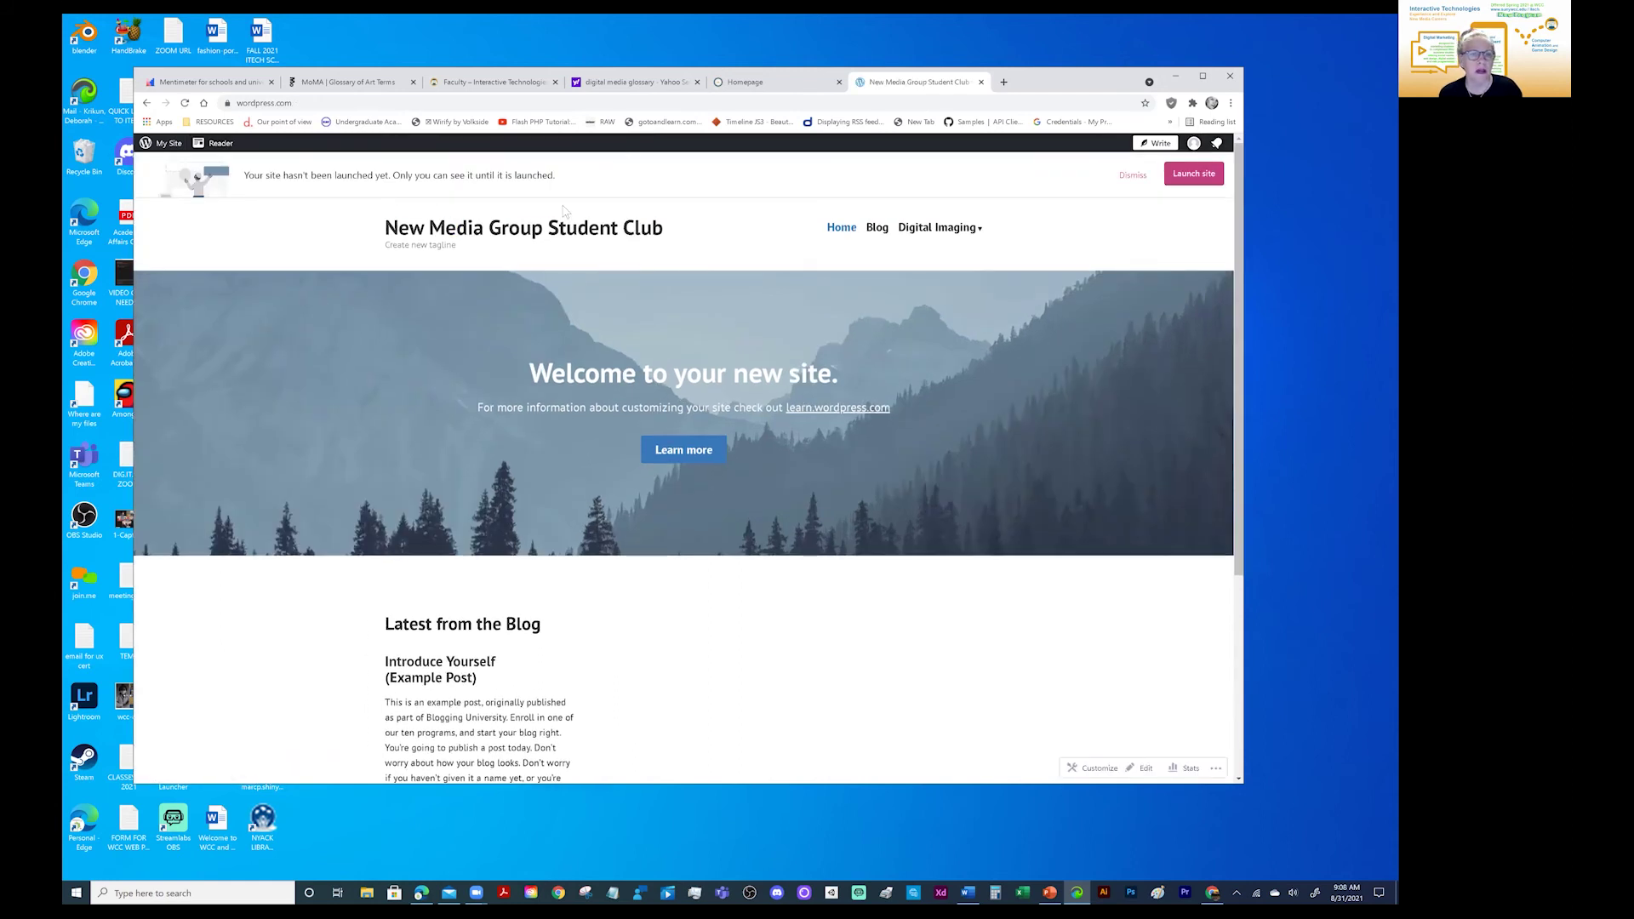
{"action": "mouse_move", "coordinate": [967, 239]}
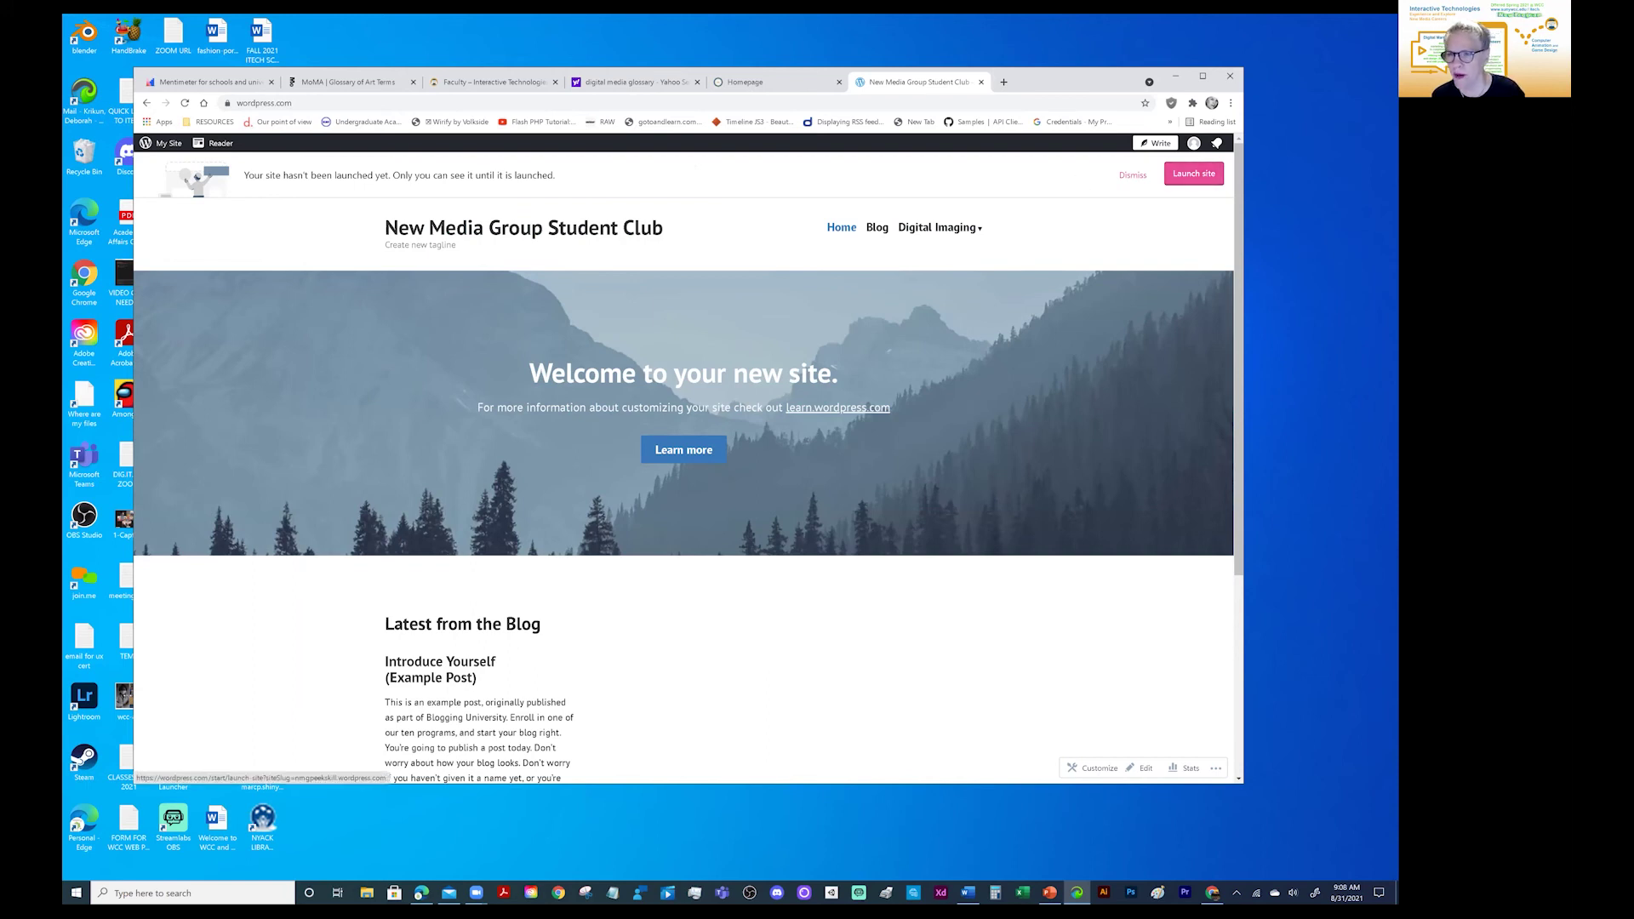
{"action": "left_click", "coordinate": [1194, 173]}
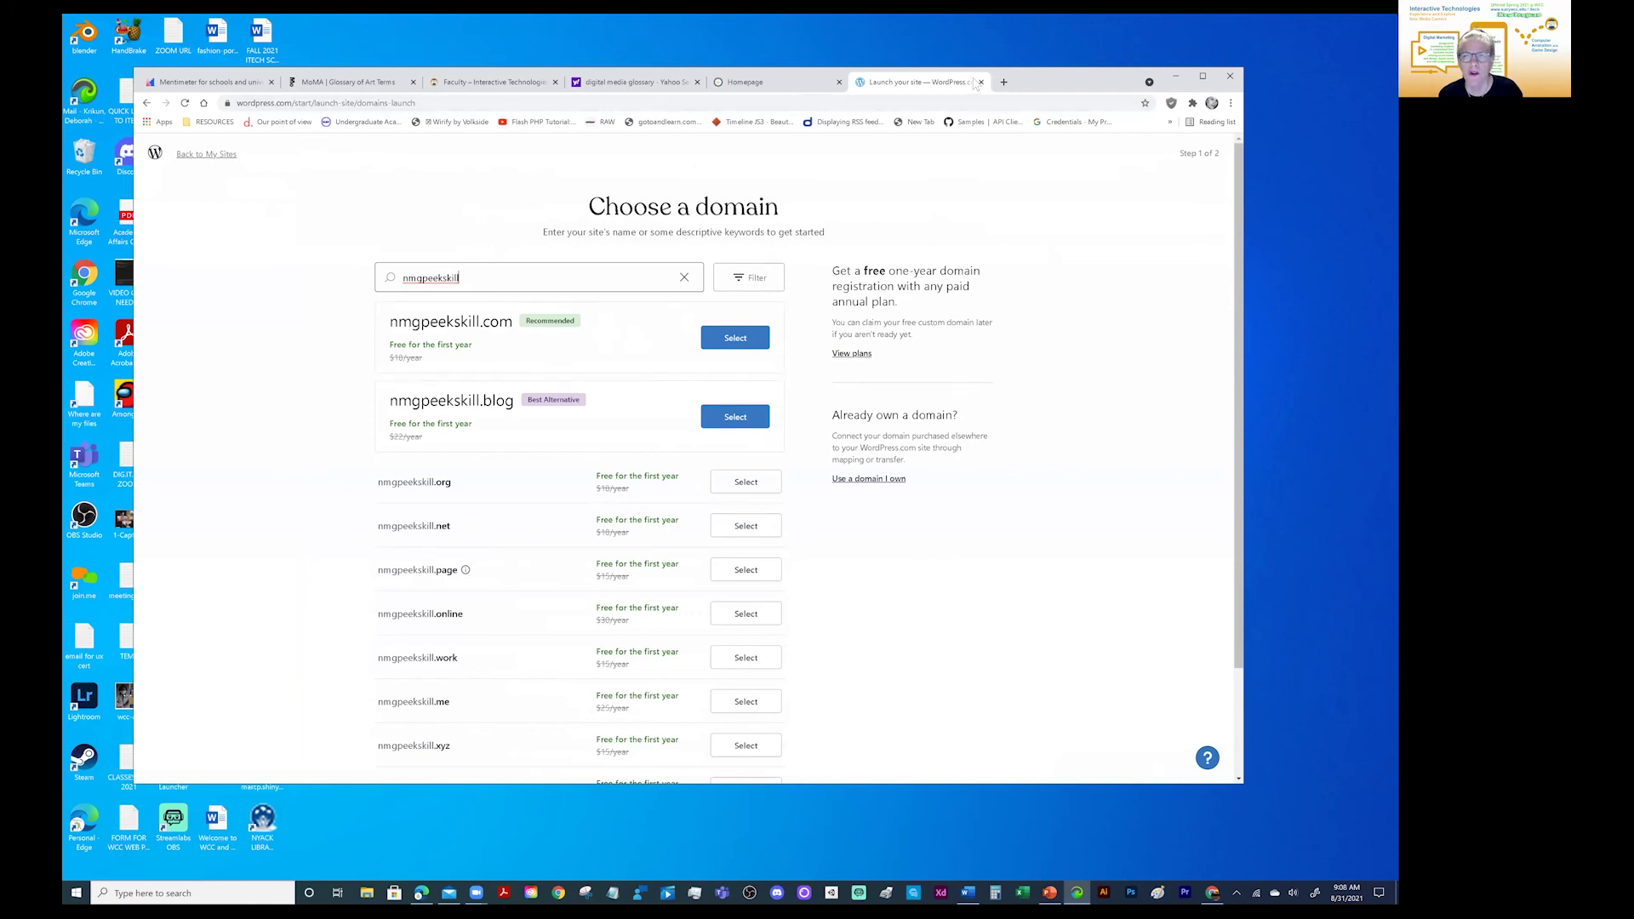
Step: Leave the Choose a domain step and return to the site's home page
{"action": "left_click", "coordinate": [147, 103]}
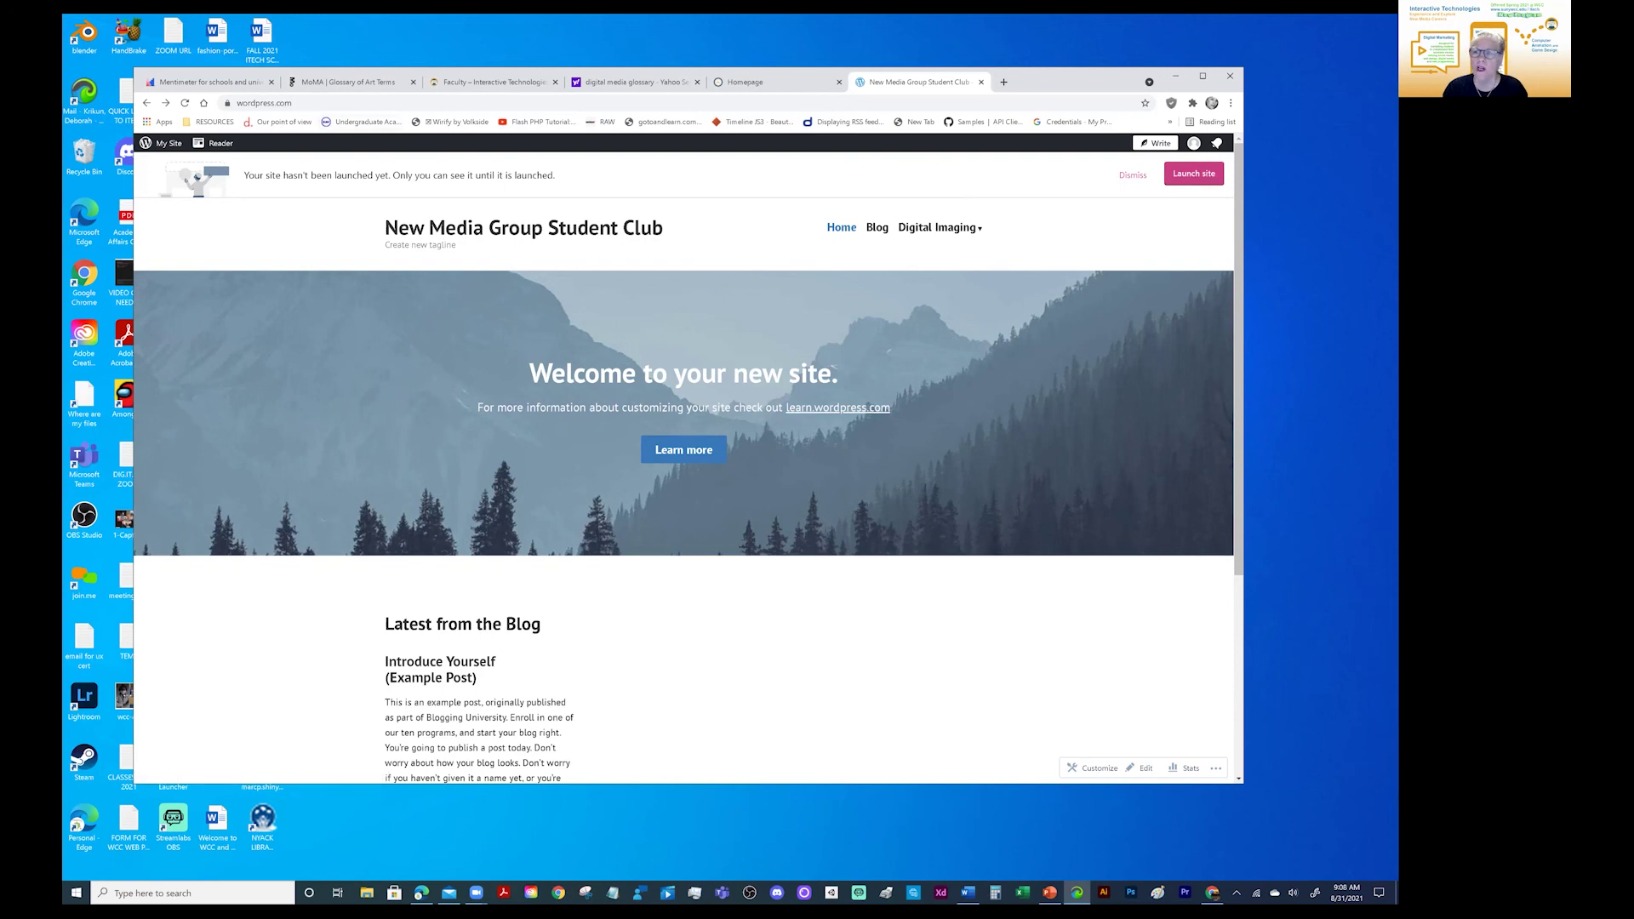
Step: Reveal and select the site's full web address in the address bar
{"action": "left_click", "coordinate": [334, 100]}
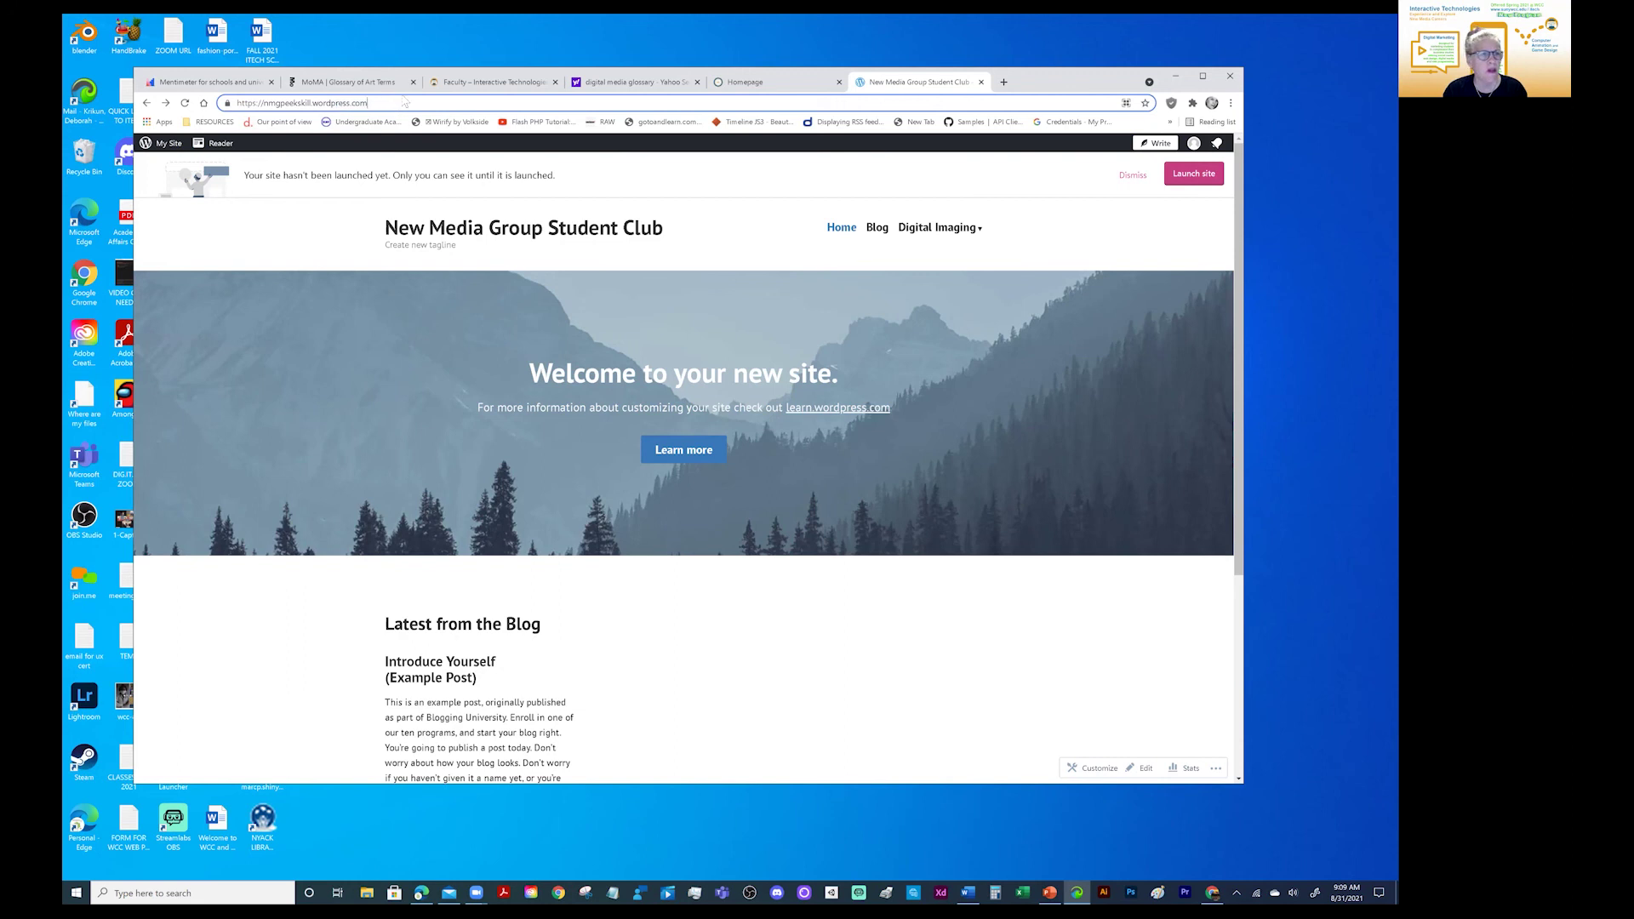
{"action": "left_click_drag", "start_coordinate": [383, 103], "coordinate": [135, 102]}
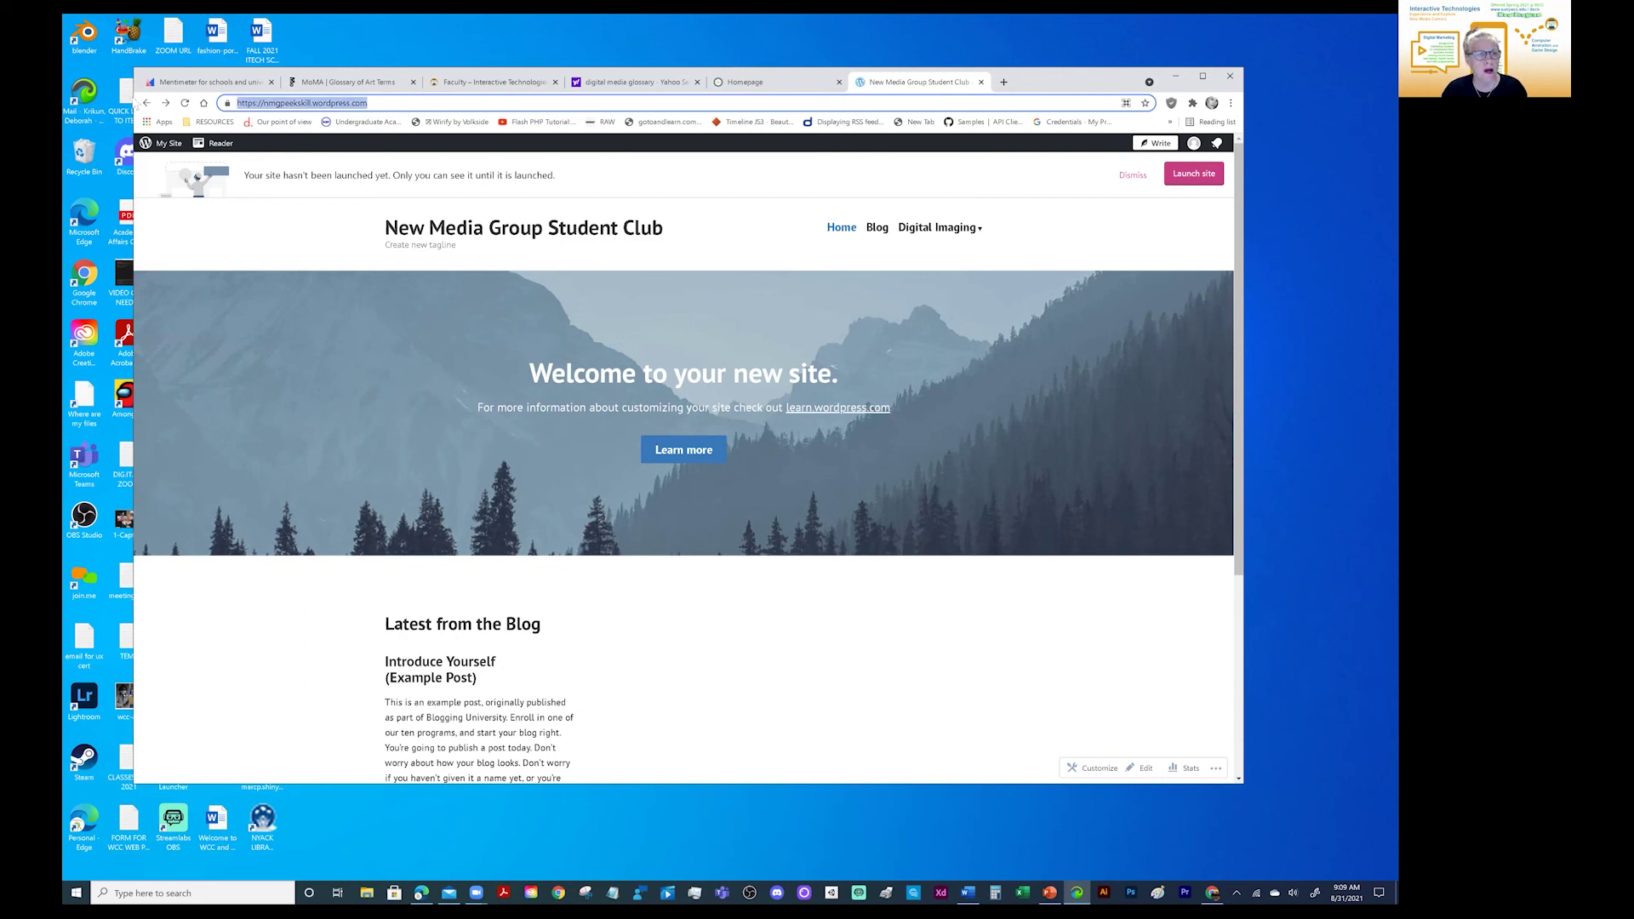
{"action": "left_click", "coordinate": [404, 107]}
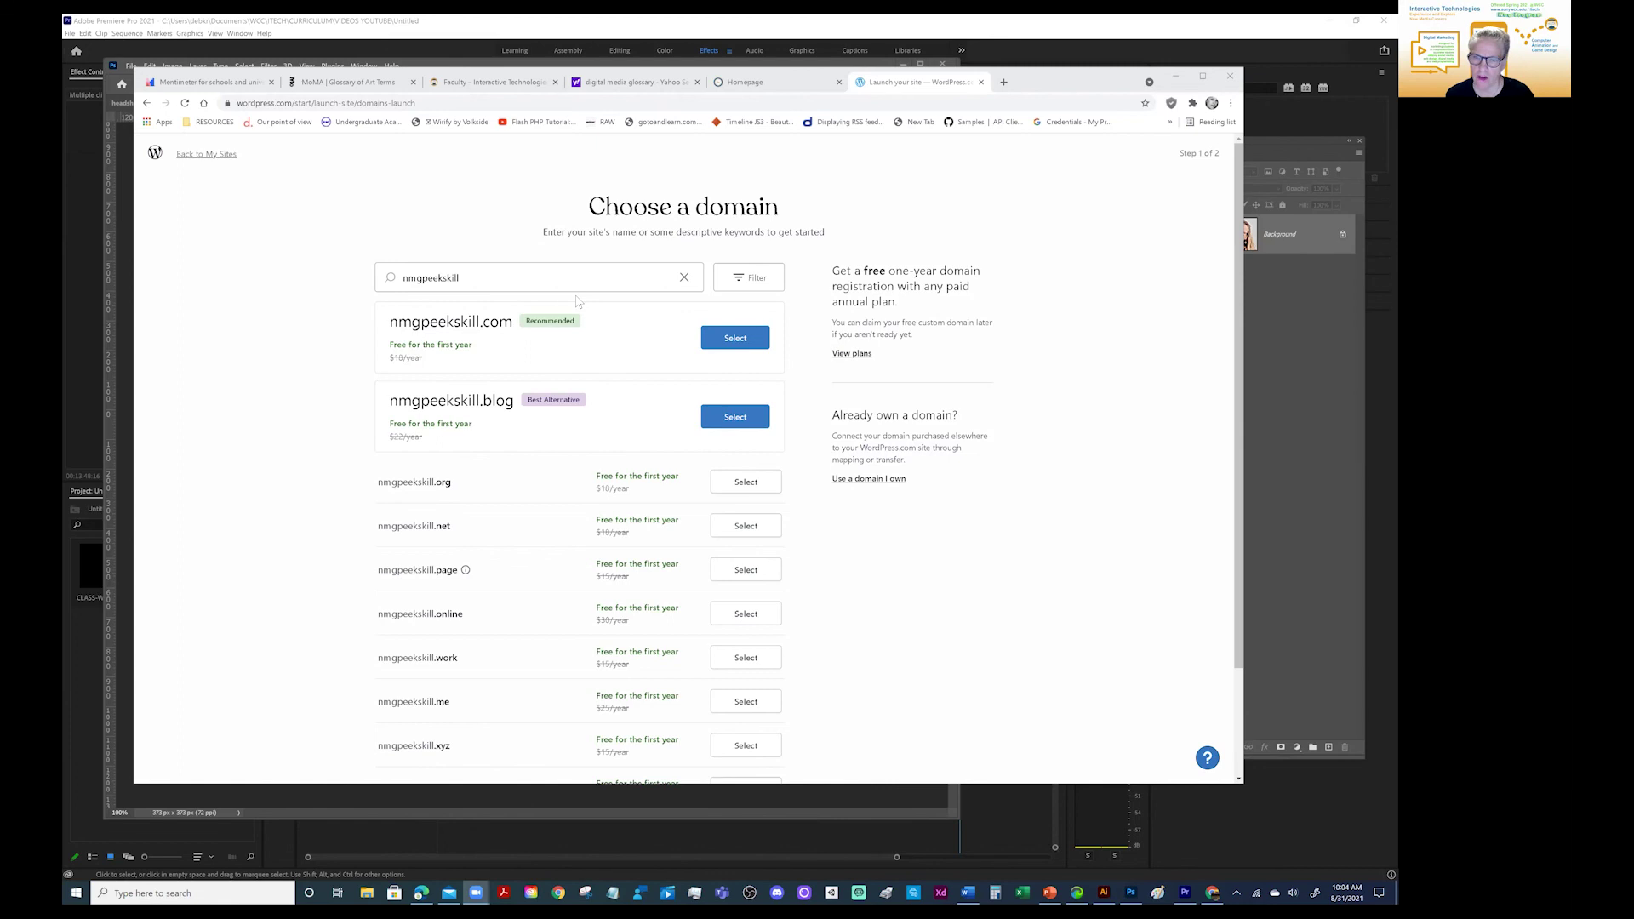
Step: Skip the domain purchase, keeping the site's free wordpress.com address
{"action": "scroll", "coordinate": [601, 265], "scroll_direction": "down", "scroll_amount": 2}
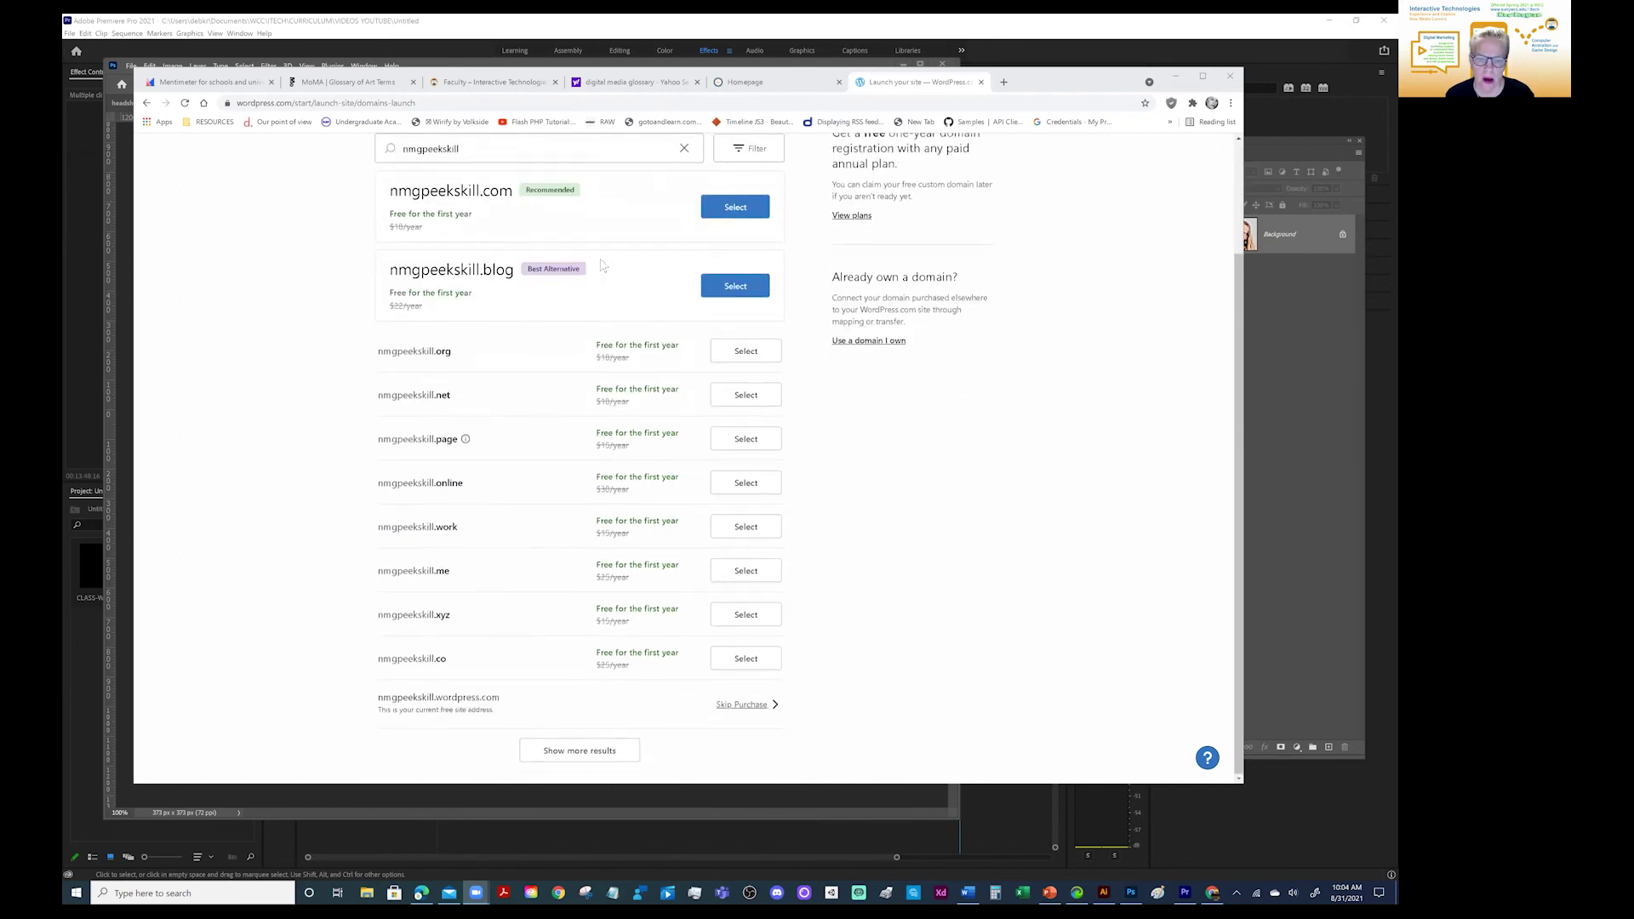
{"action": "scroll", "coordinate": [645, 258], "scroll_direction": "up", "scroll_amount": 2}
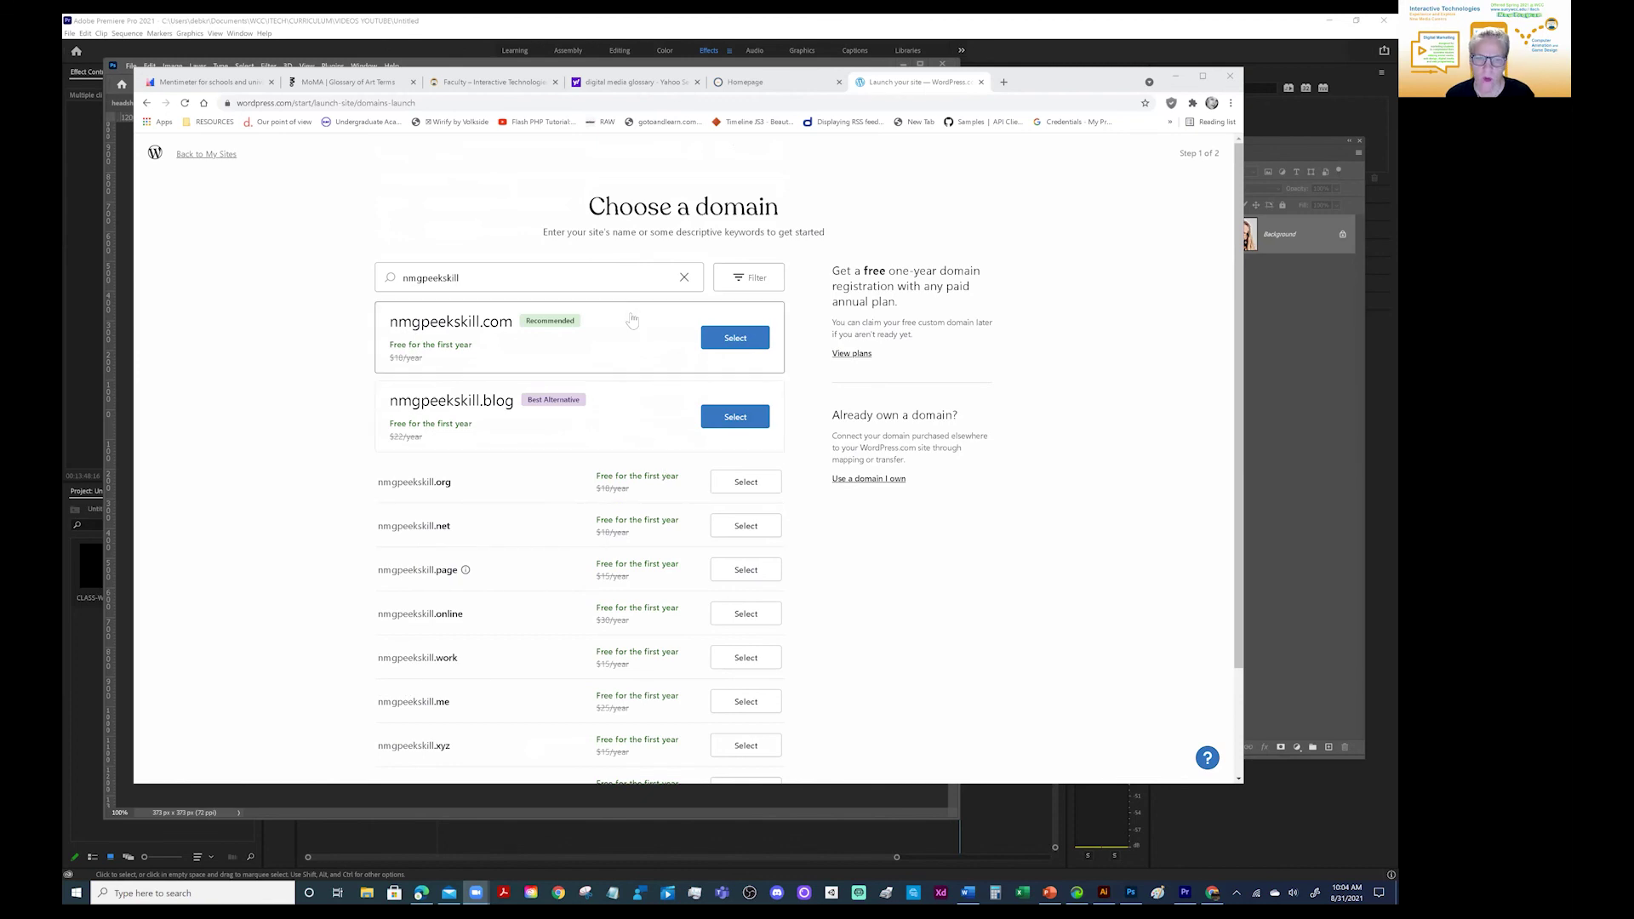
{"action": "scroll", "coordinate": [632, 318], "scroll_direction": "down", "scroll_amount": 2}
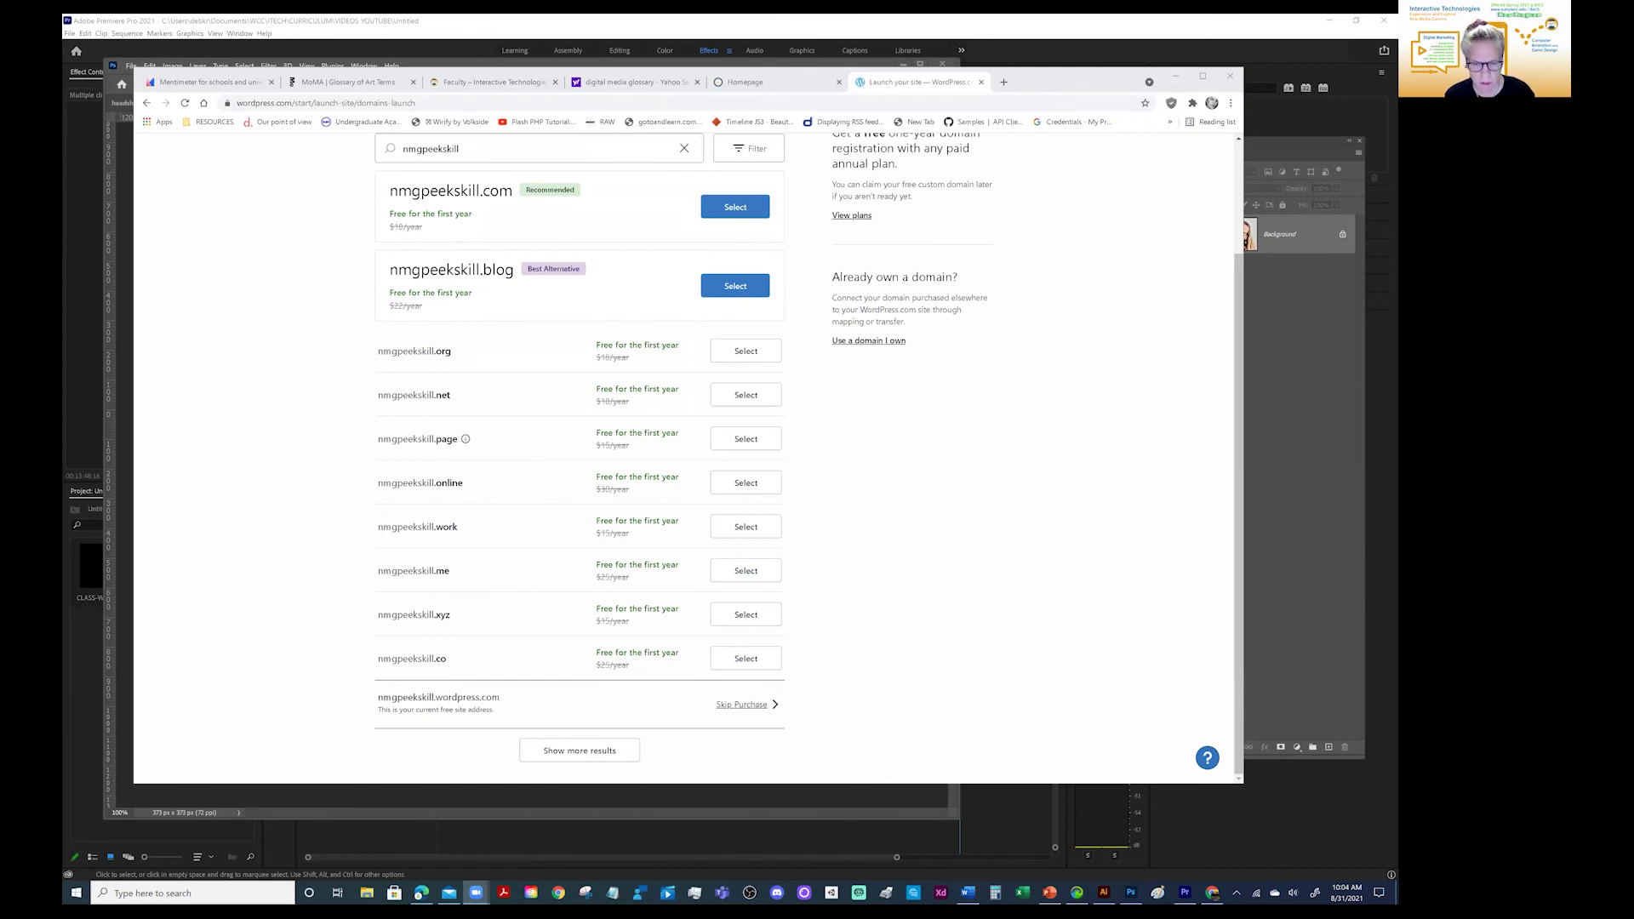
{"action": "left_click", "coordinate": [735, 207]}
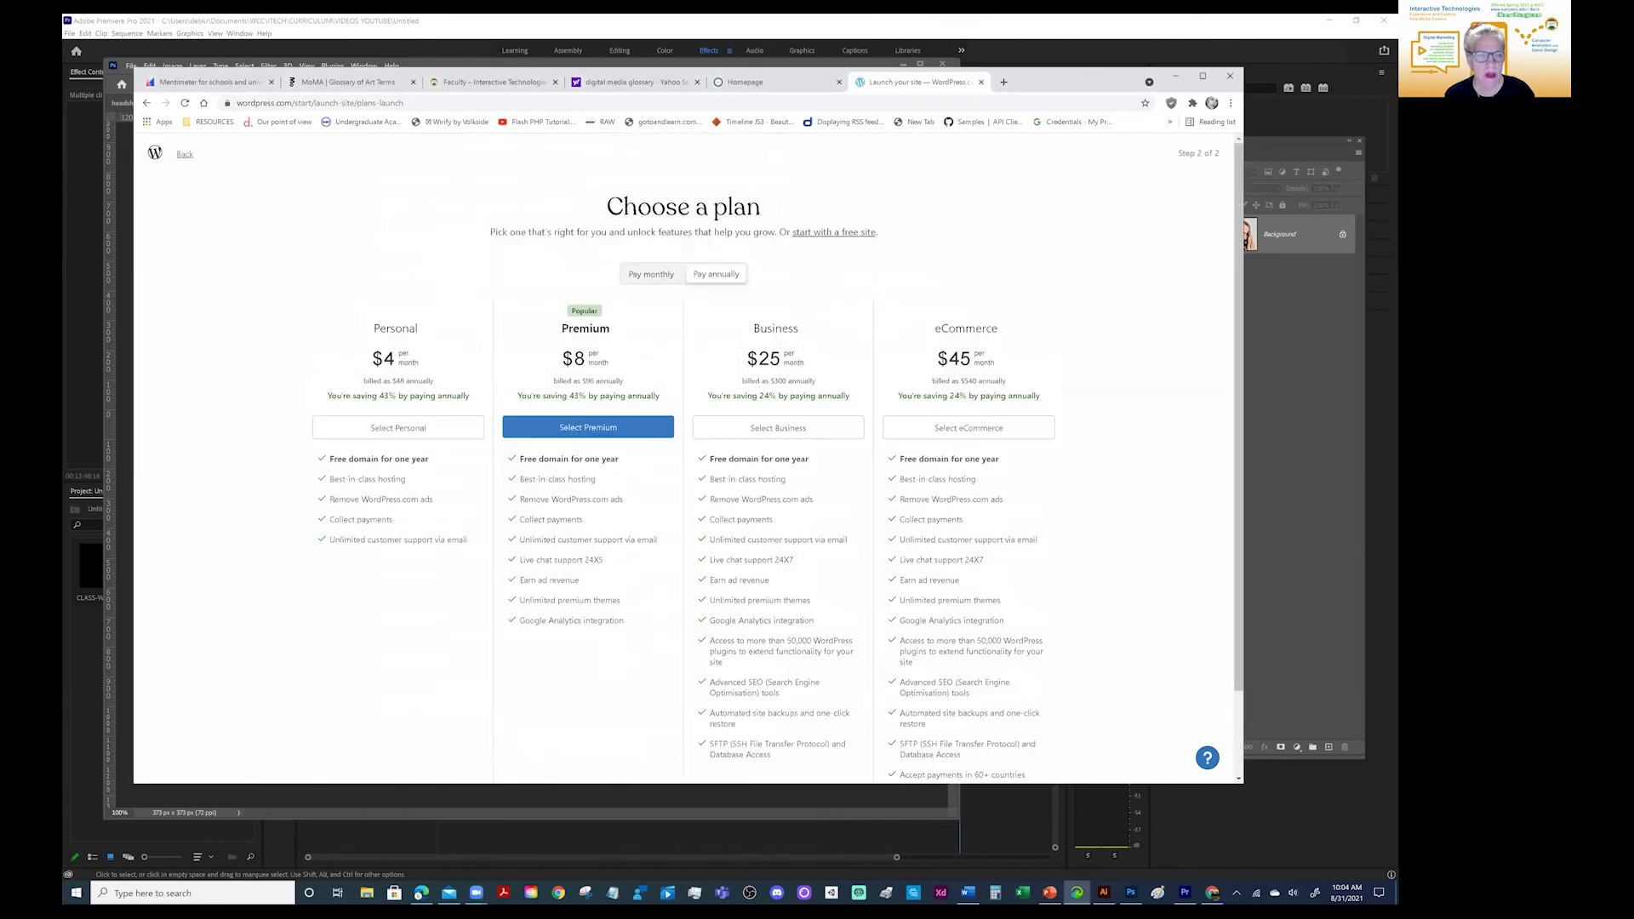
Step: Launch New Media Group Student Club on the free plan and check Digital Imaging's Print dropdown on the live site
{"action": "left_click", "coordinate": [840, 236]}
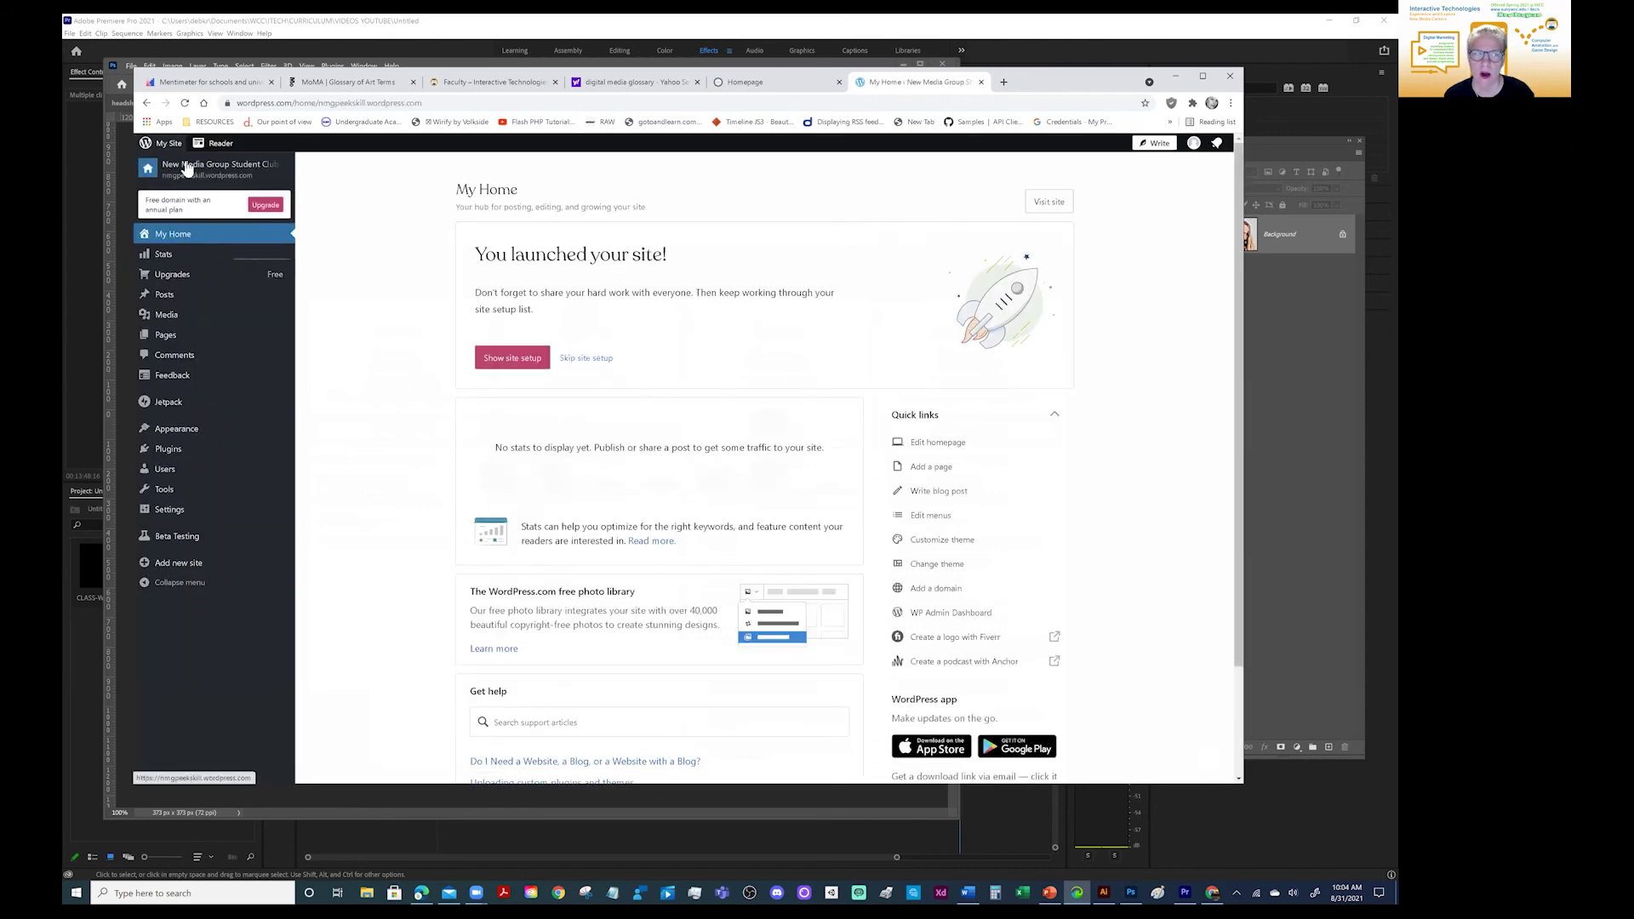
{"action": "left_click", "coordinate": [186, 167]}
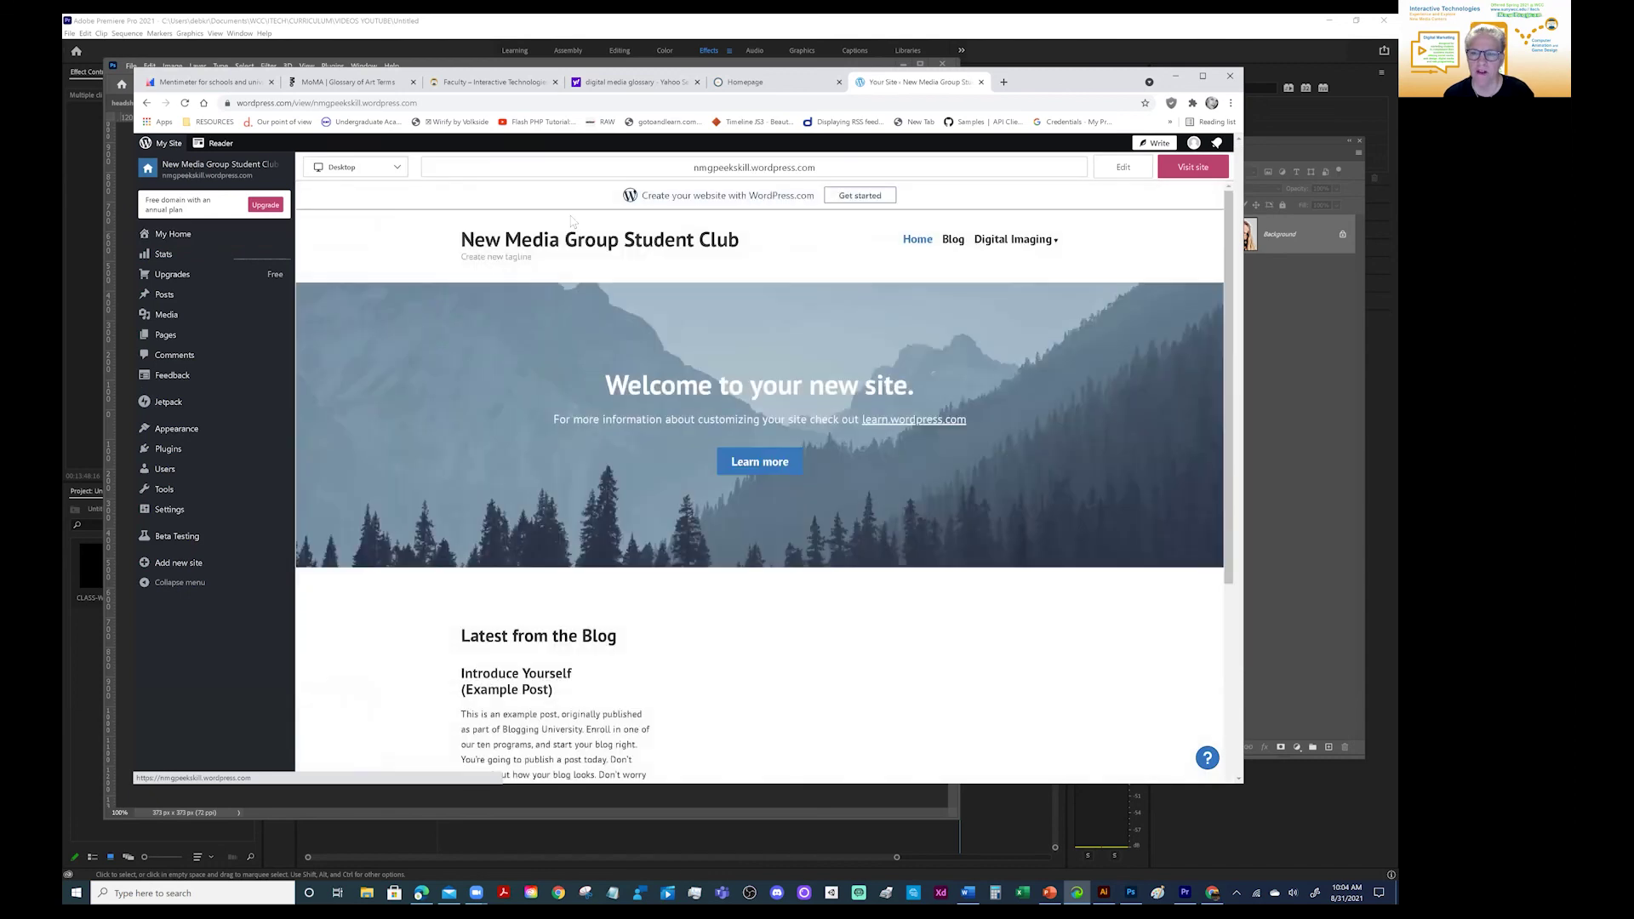
{"action": "mouse_move", "coordinate": [1032, 244]}
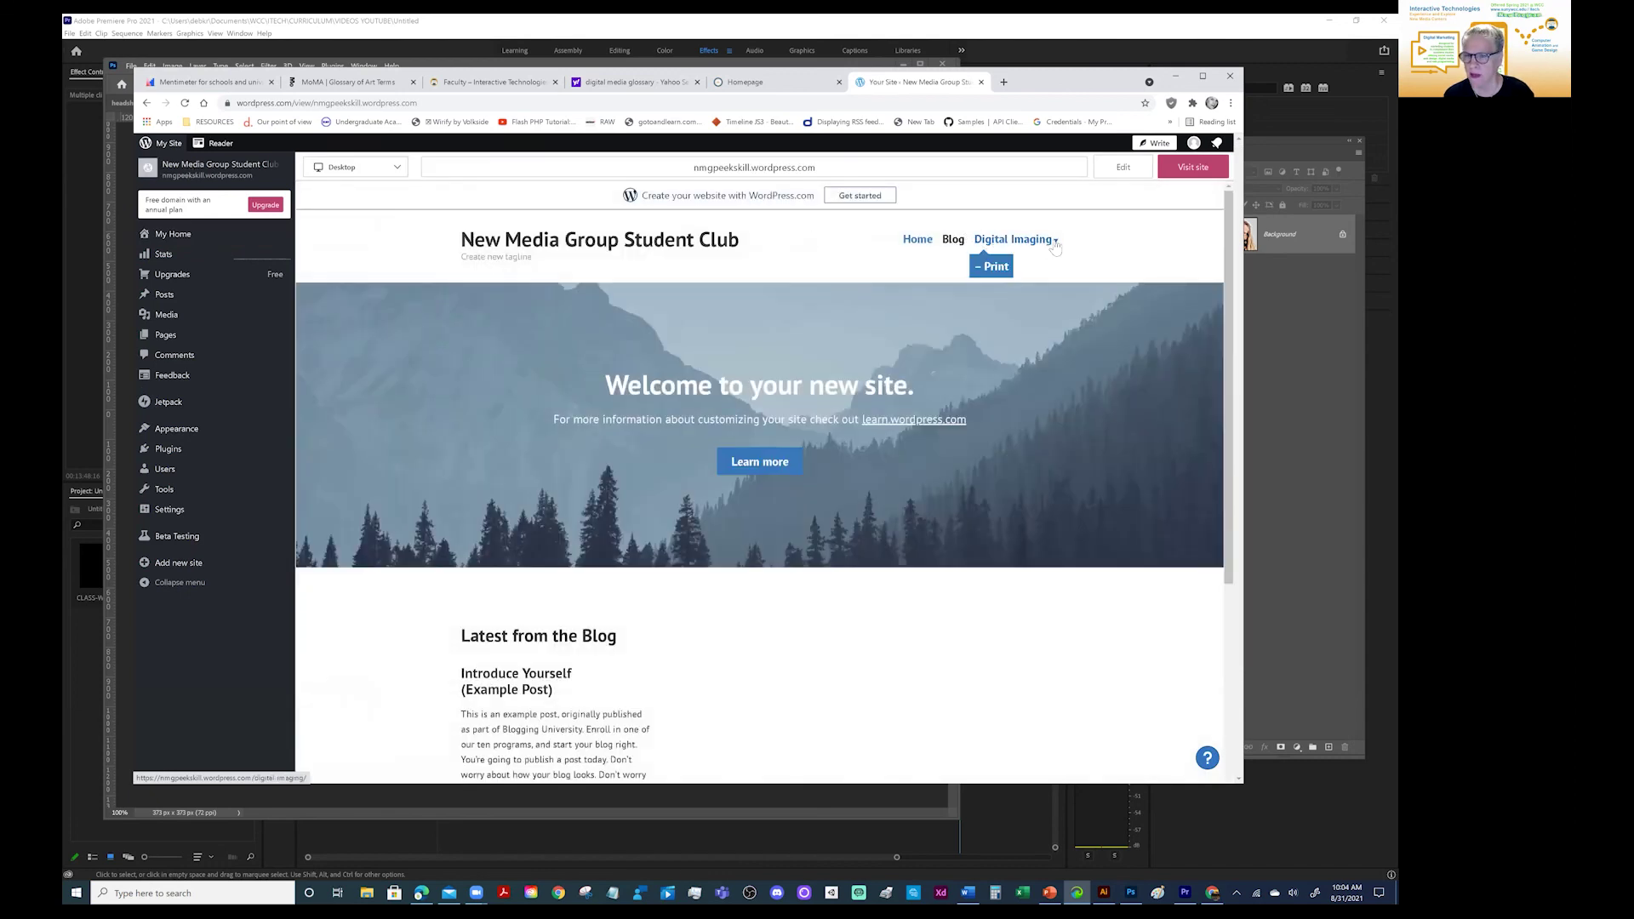